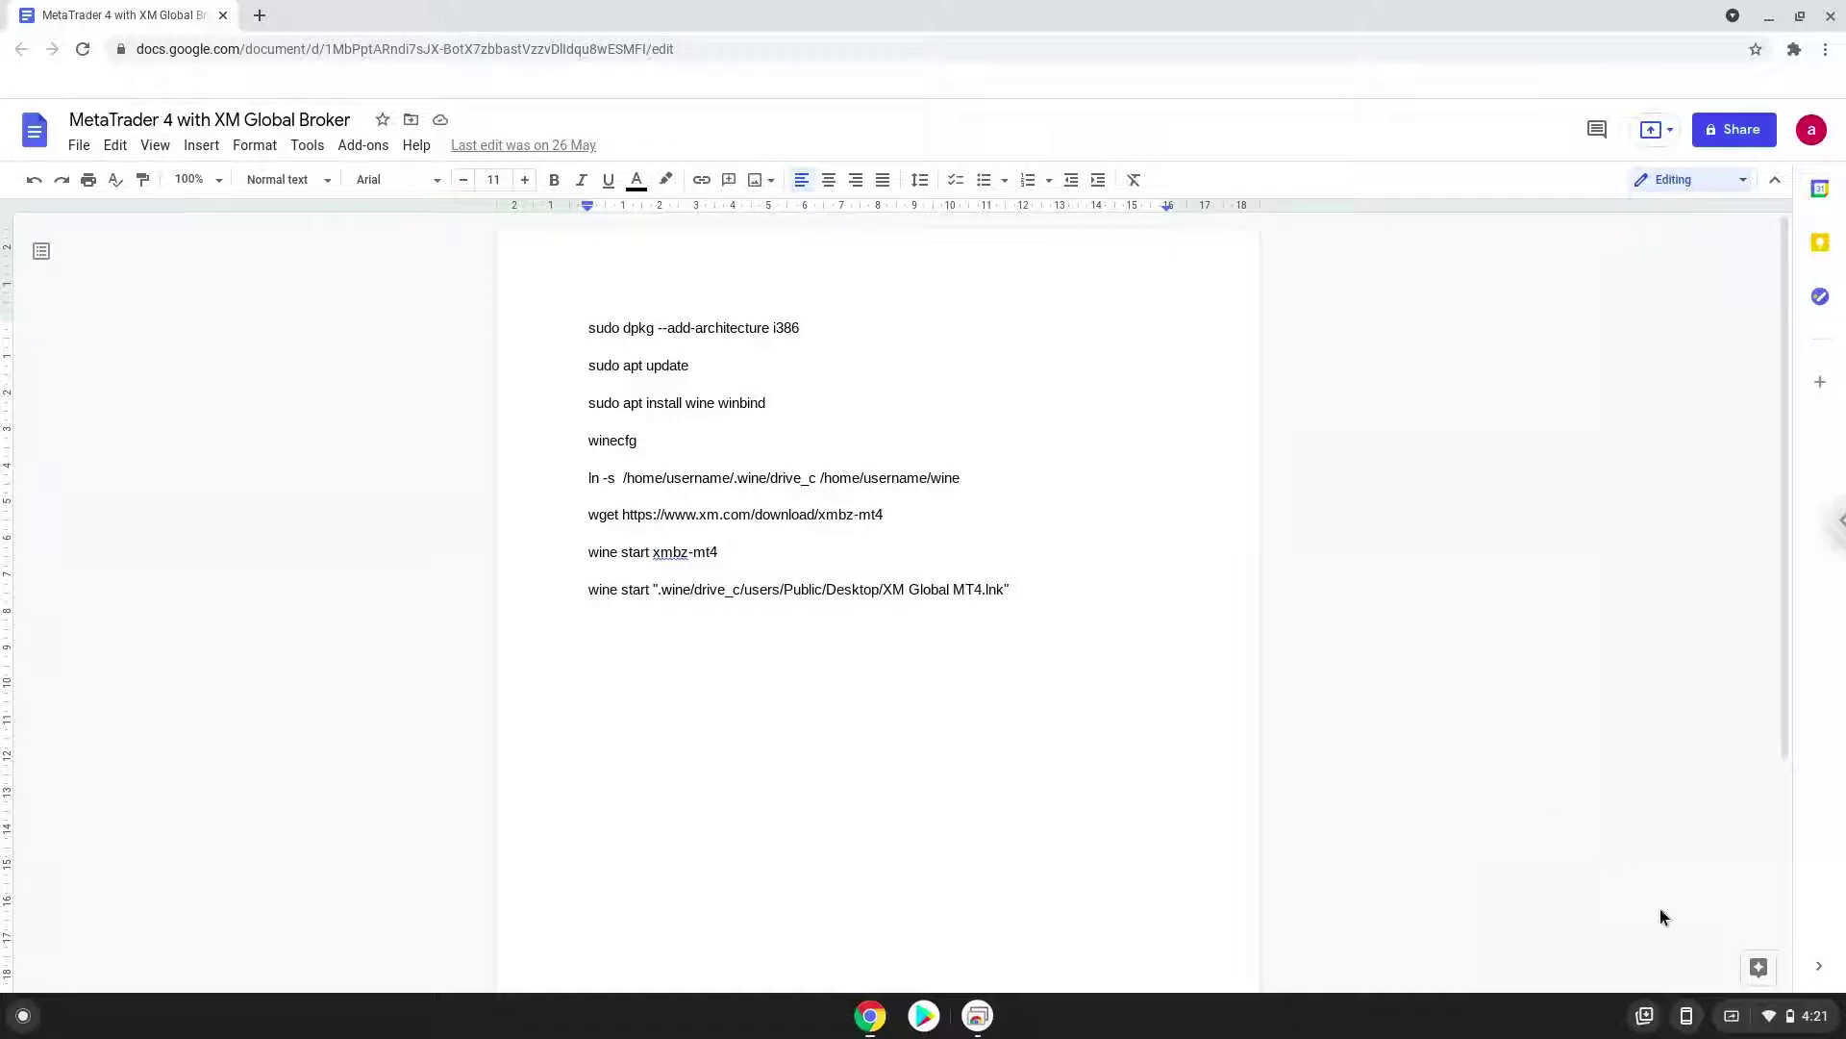
Open the Developers section of the Chrome OS system settings
click(1780, 1019)
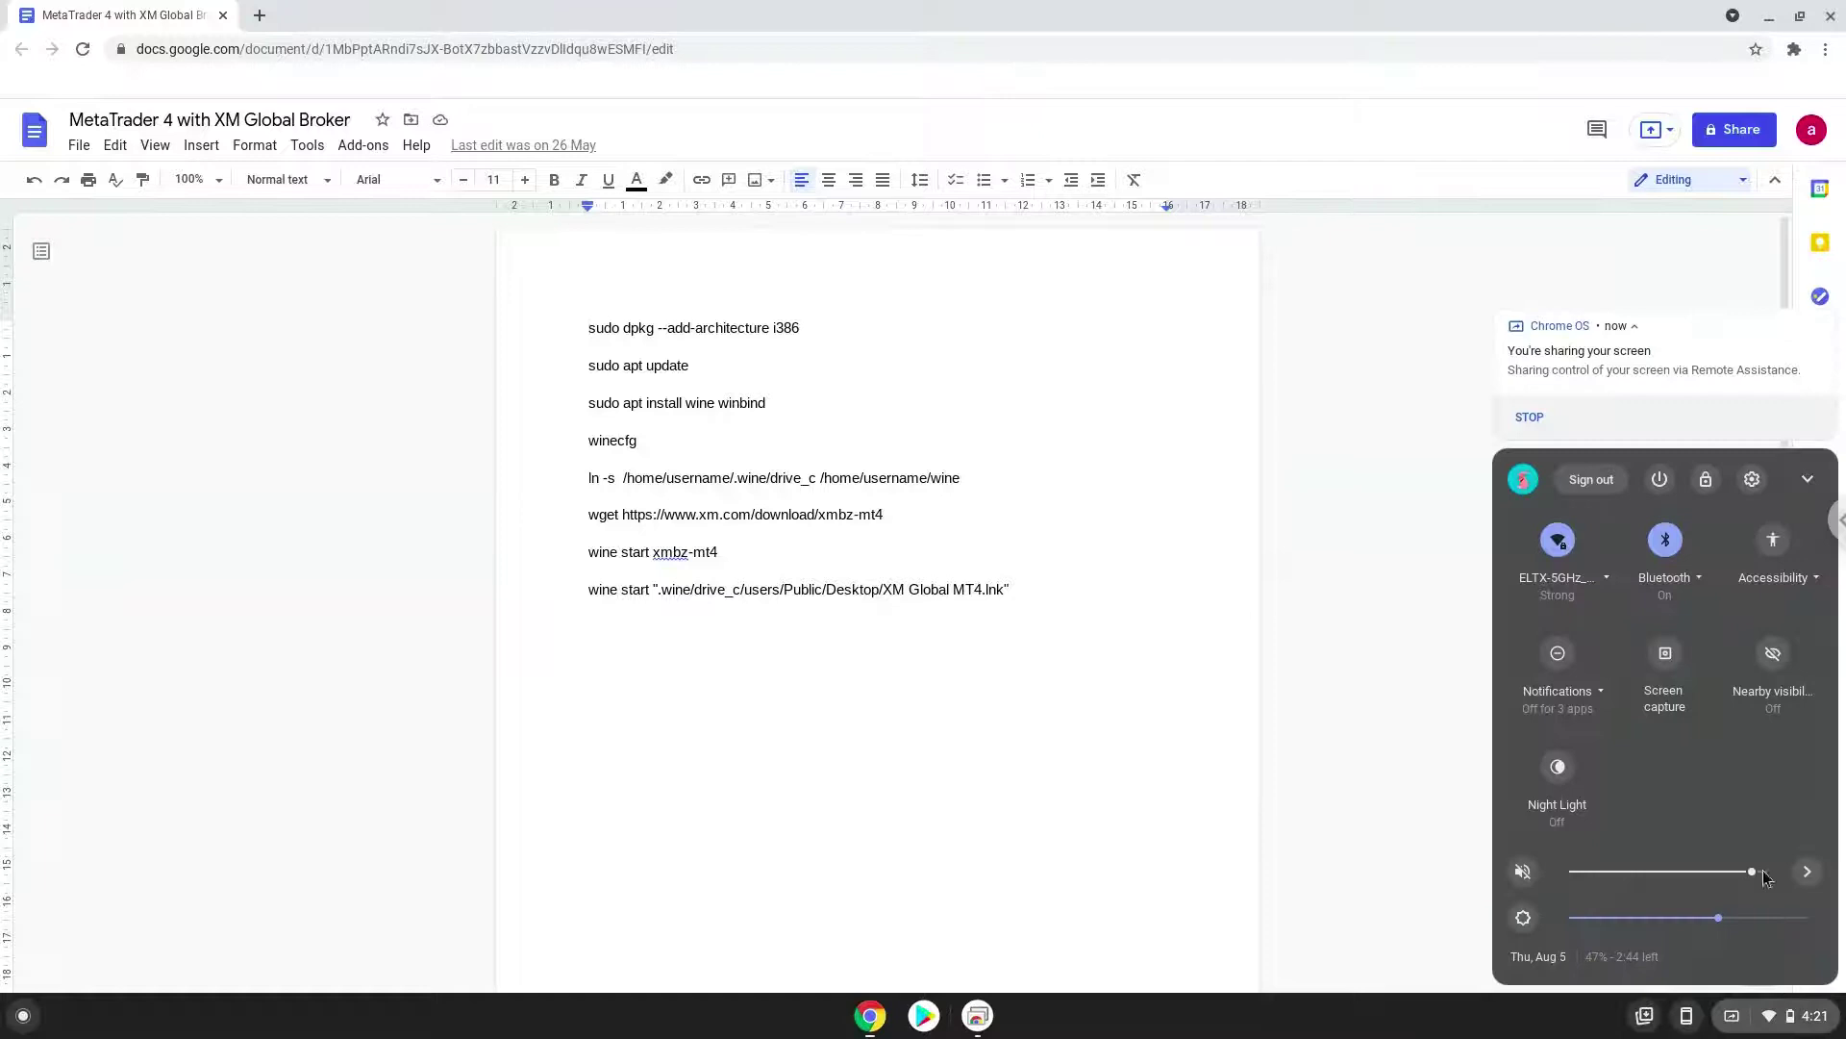
click(1752, 479)
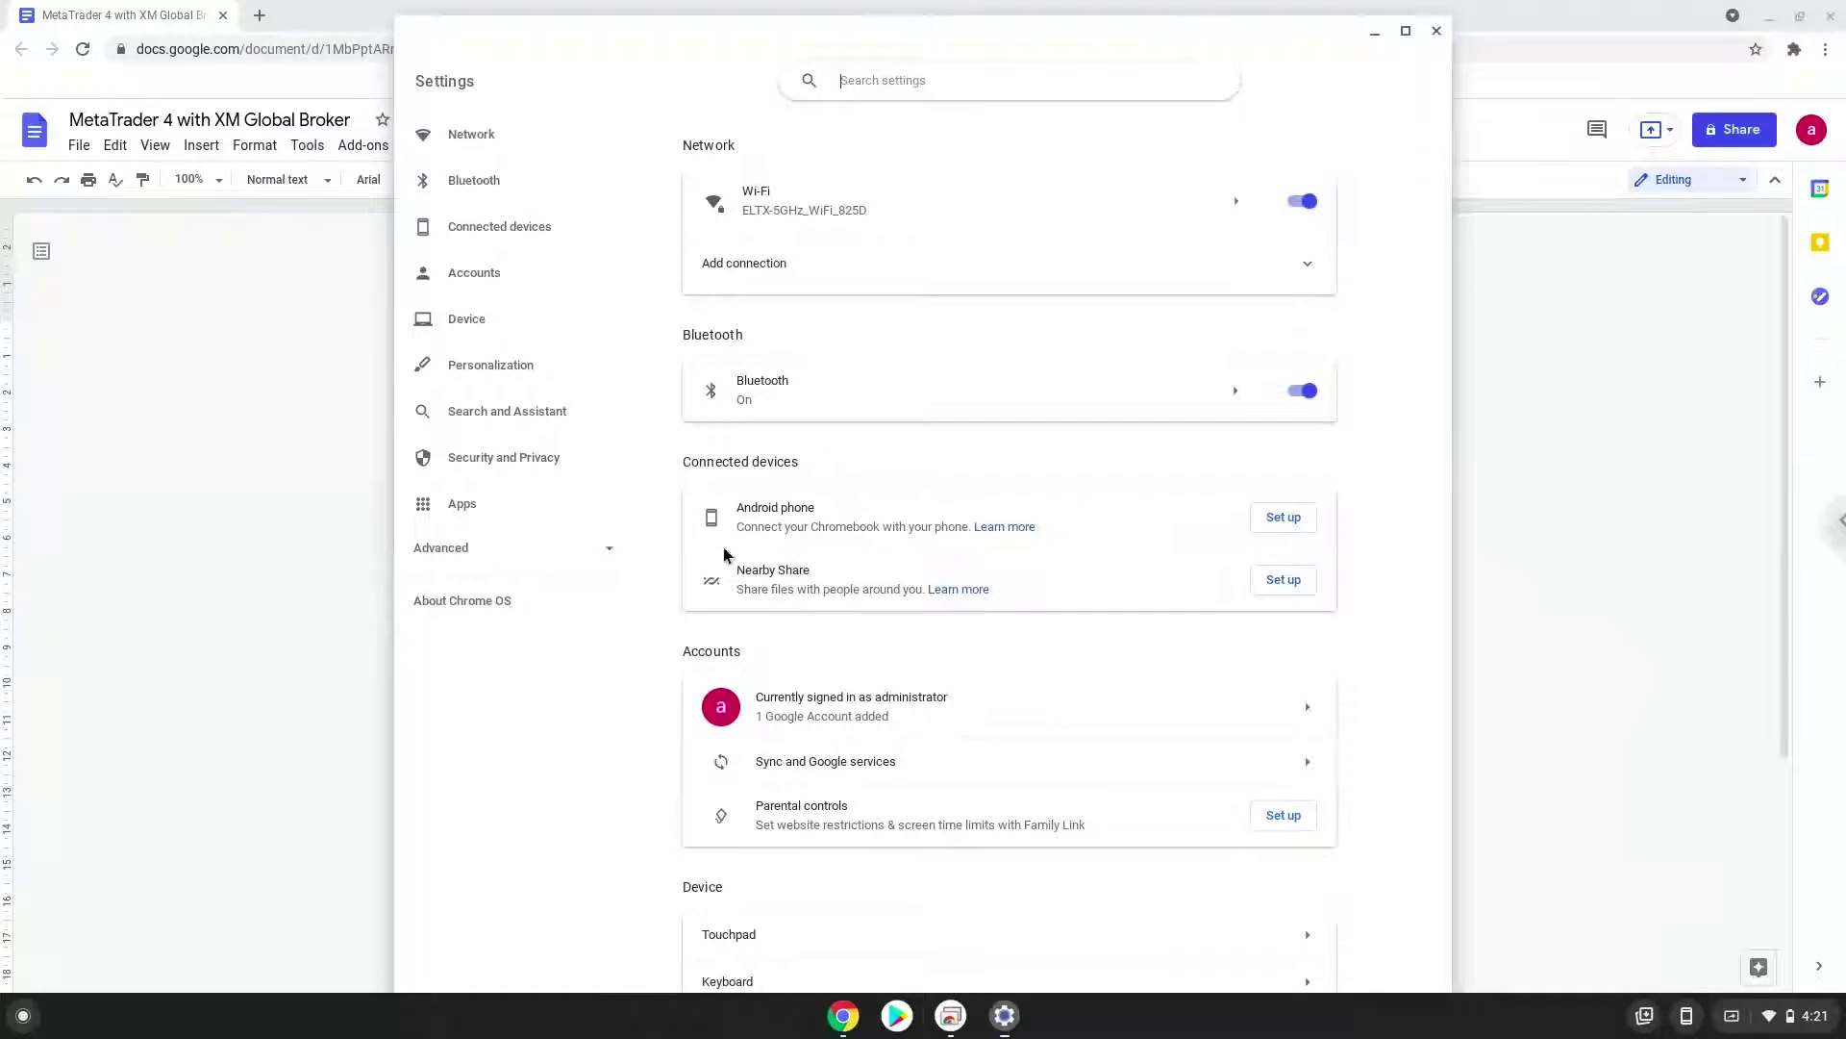
click(596, 556)
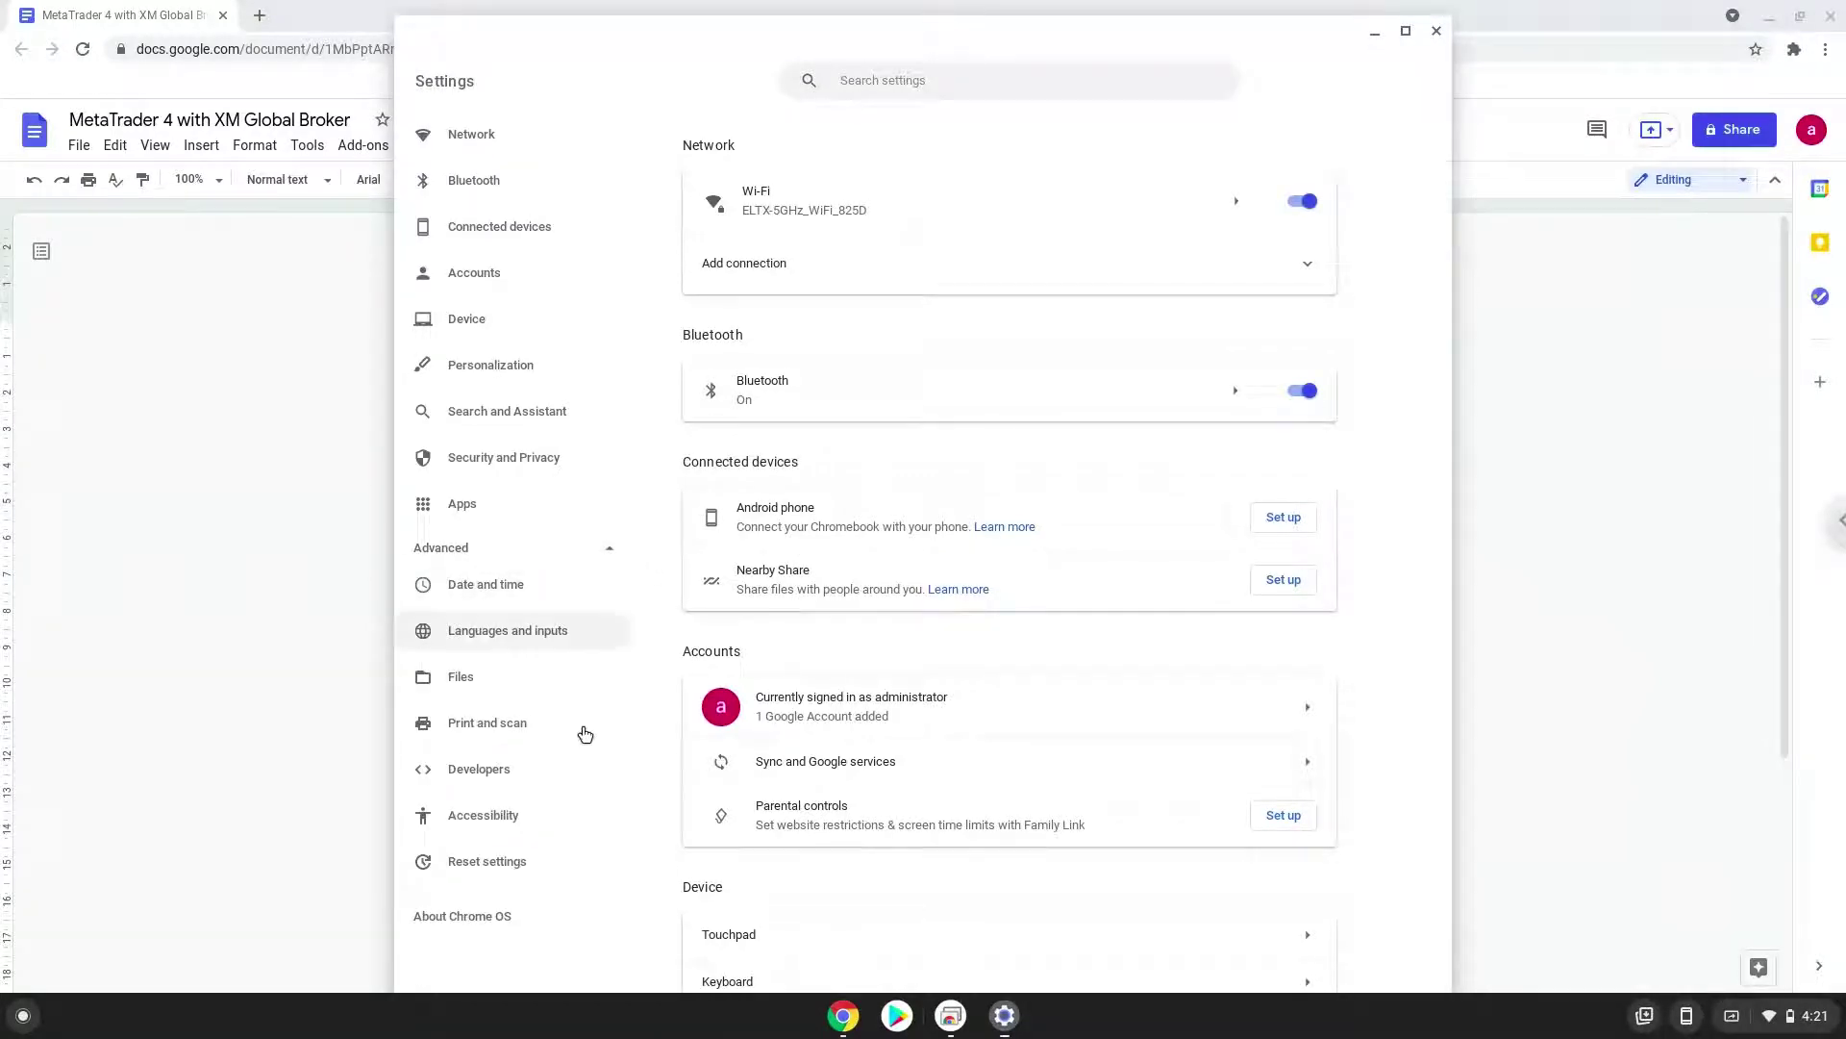
click(583, 780)
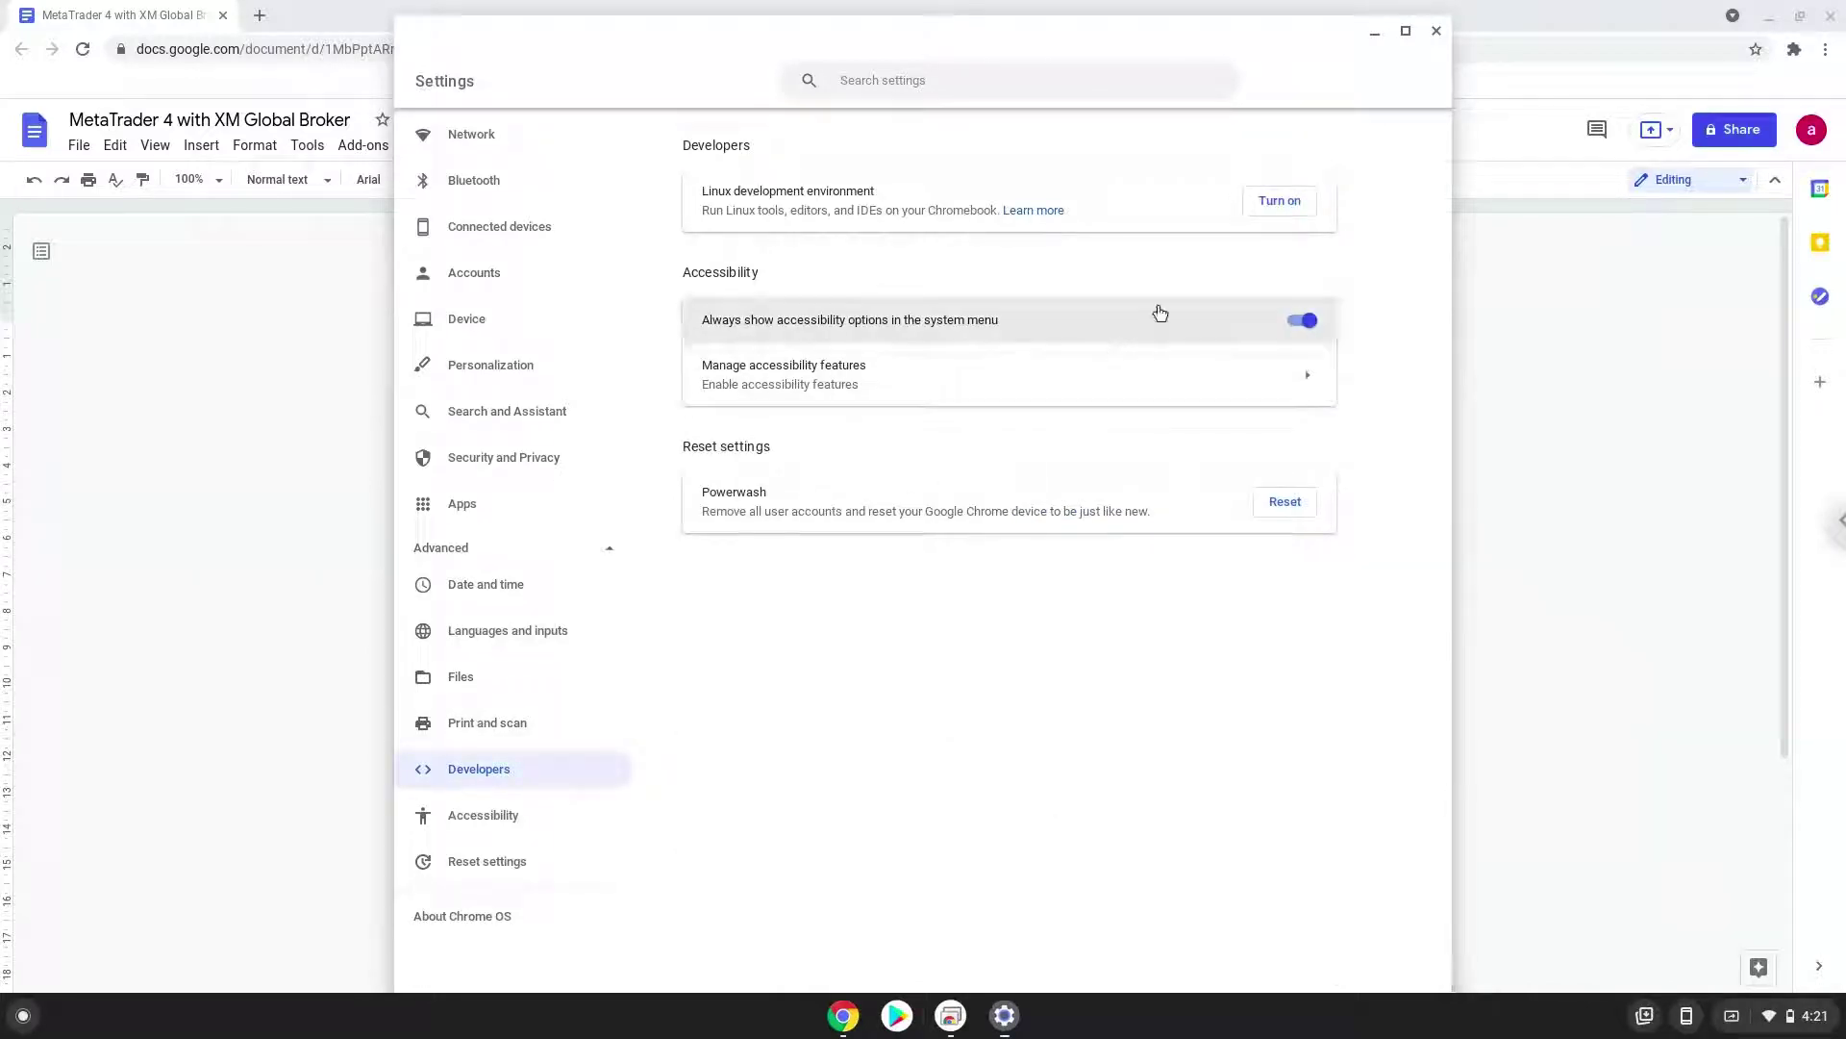
Install the Linux development environment with the recommended 10.0 GB disk size, and close the terminal and settings windows
click(1270, 204)
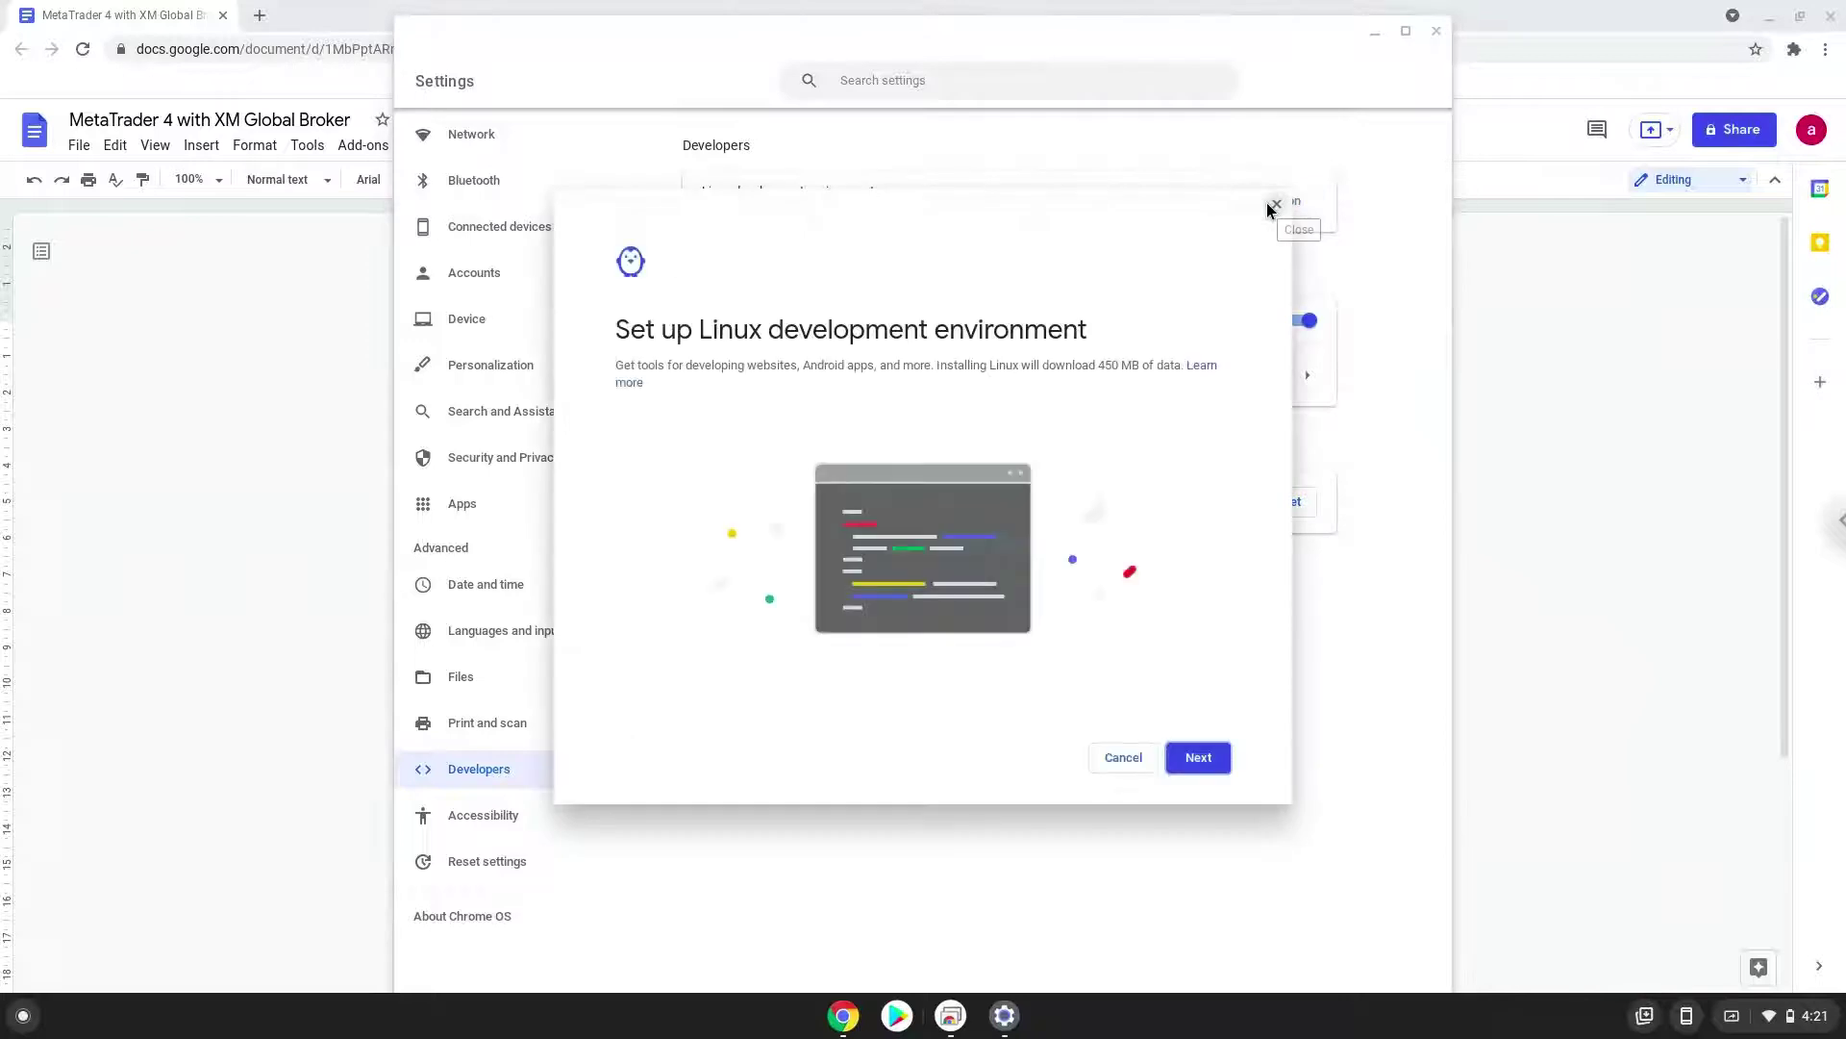
click(1199, 757)
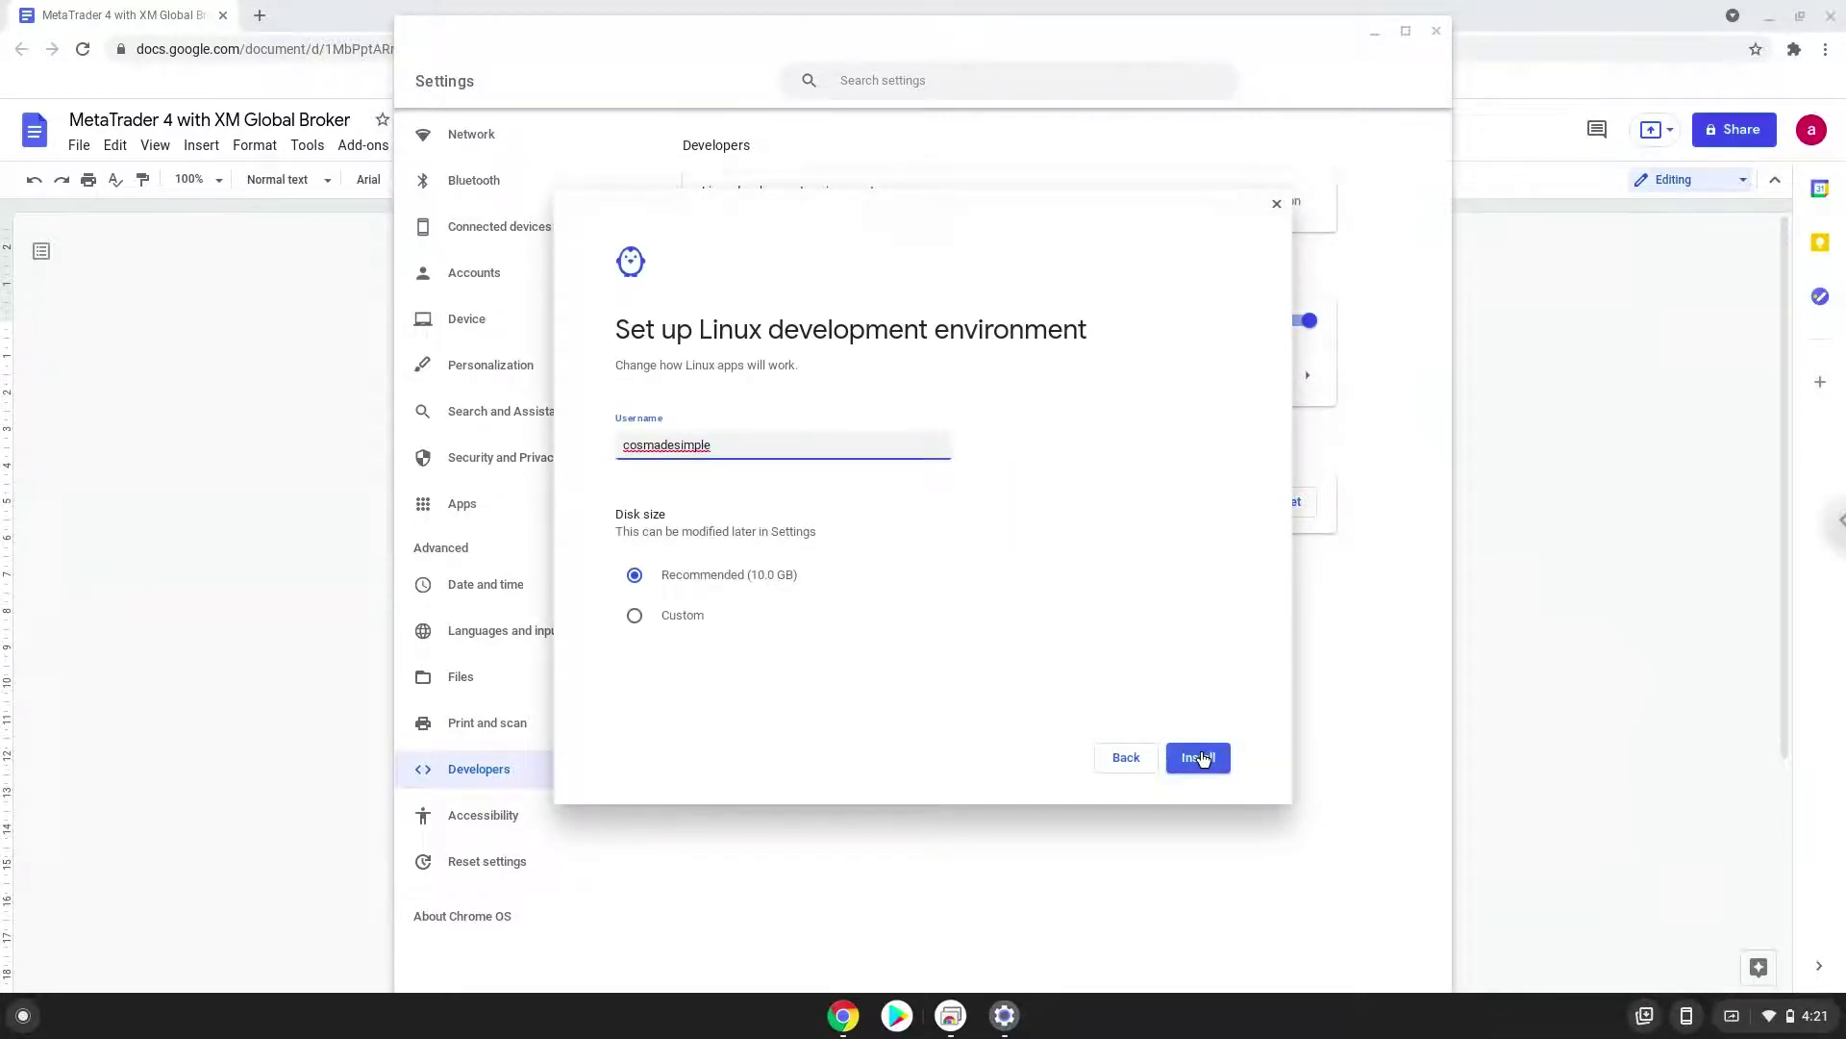
click(1199, 758)
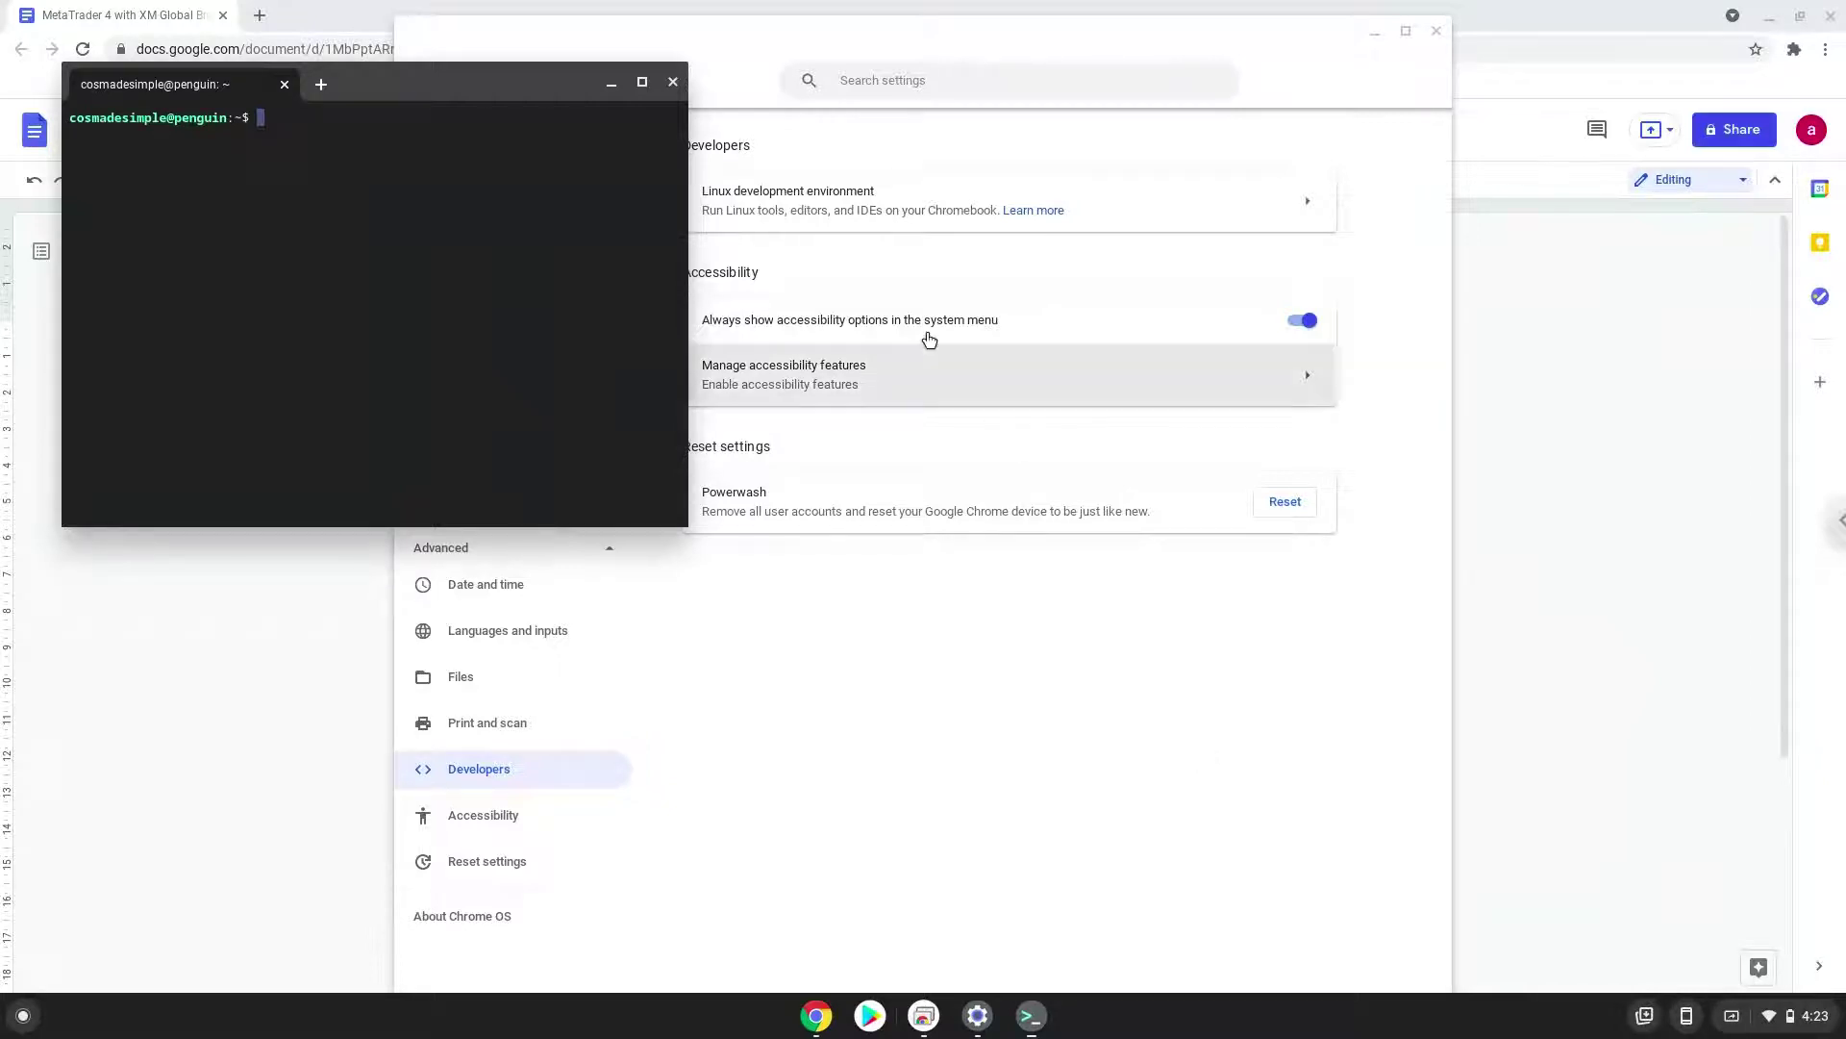
click(673, 83)
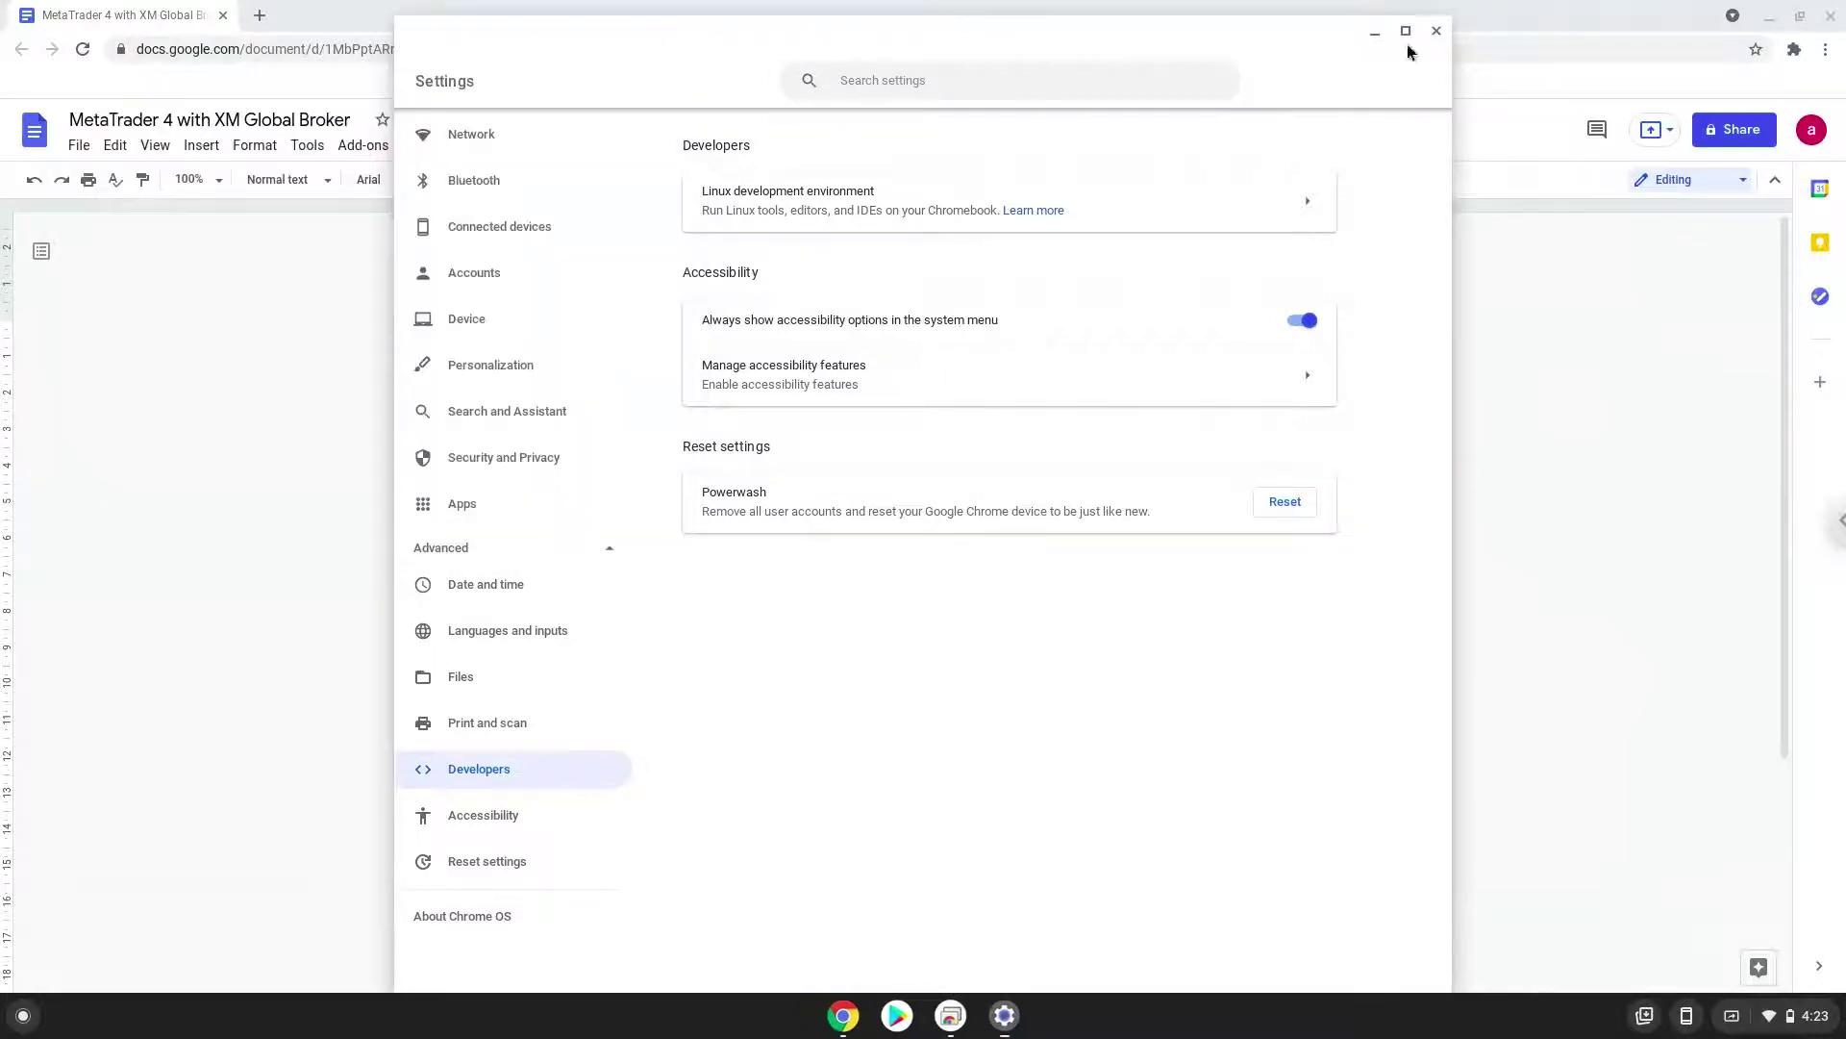
click(1436, 29)
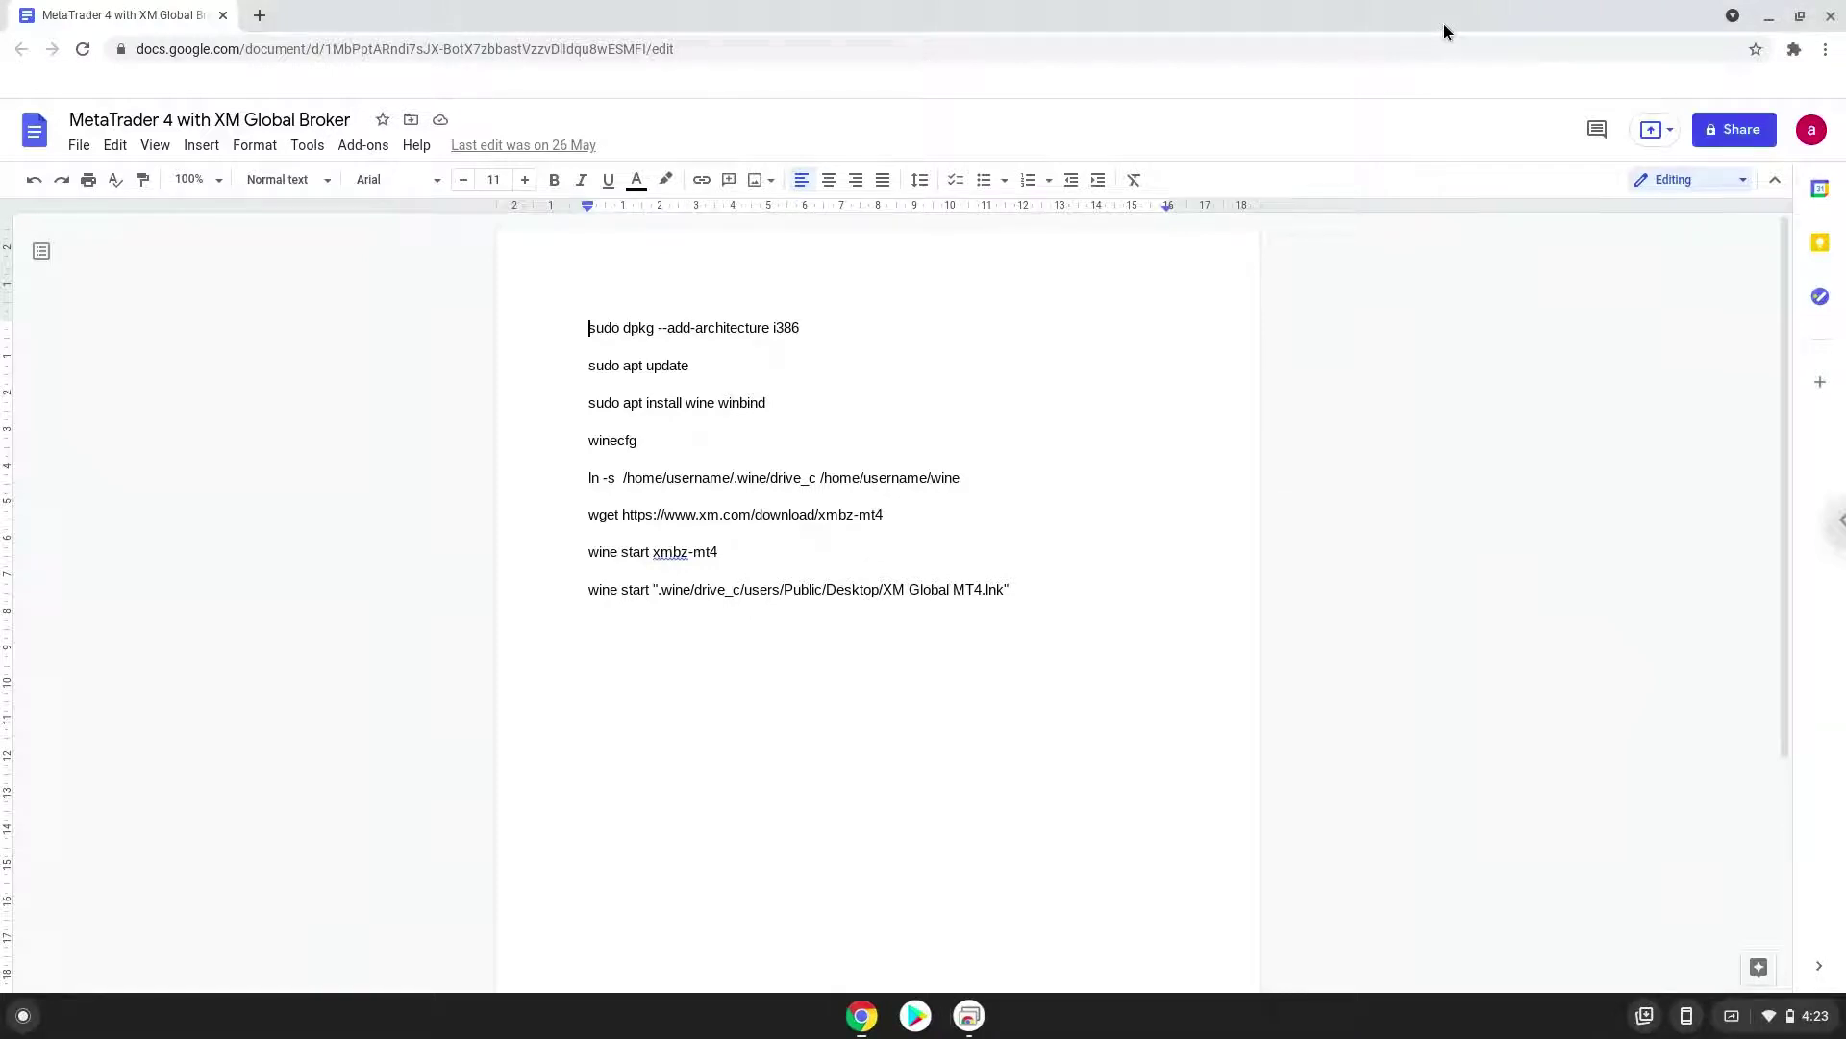
Copy the command "sudo dpkg --add-architecture i386" from the document
triple_click(740, 327)
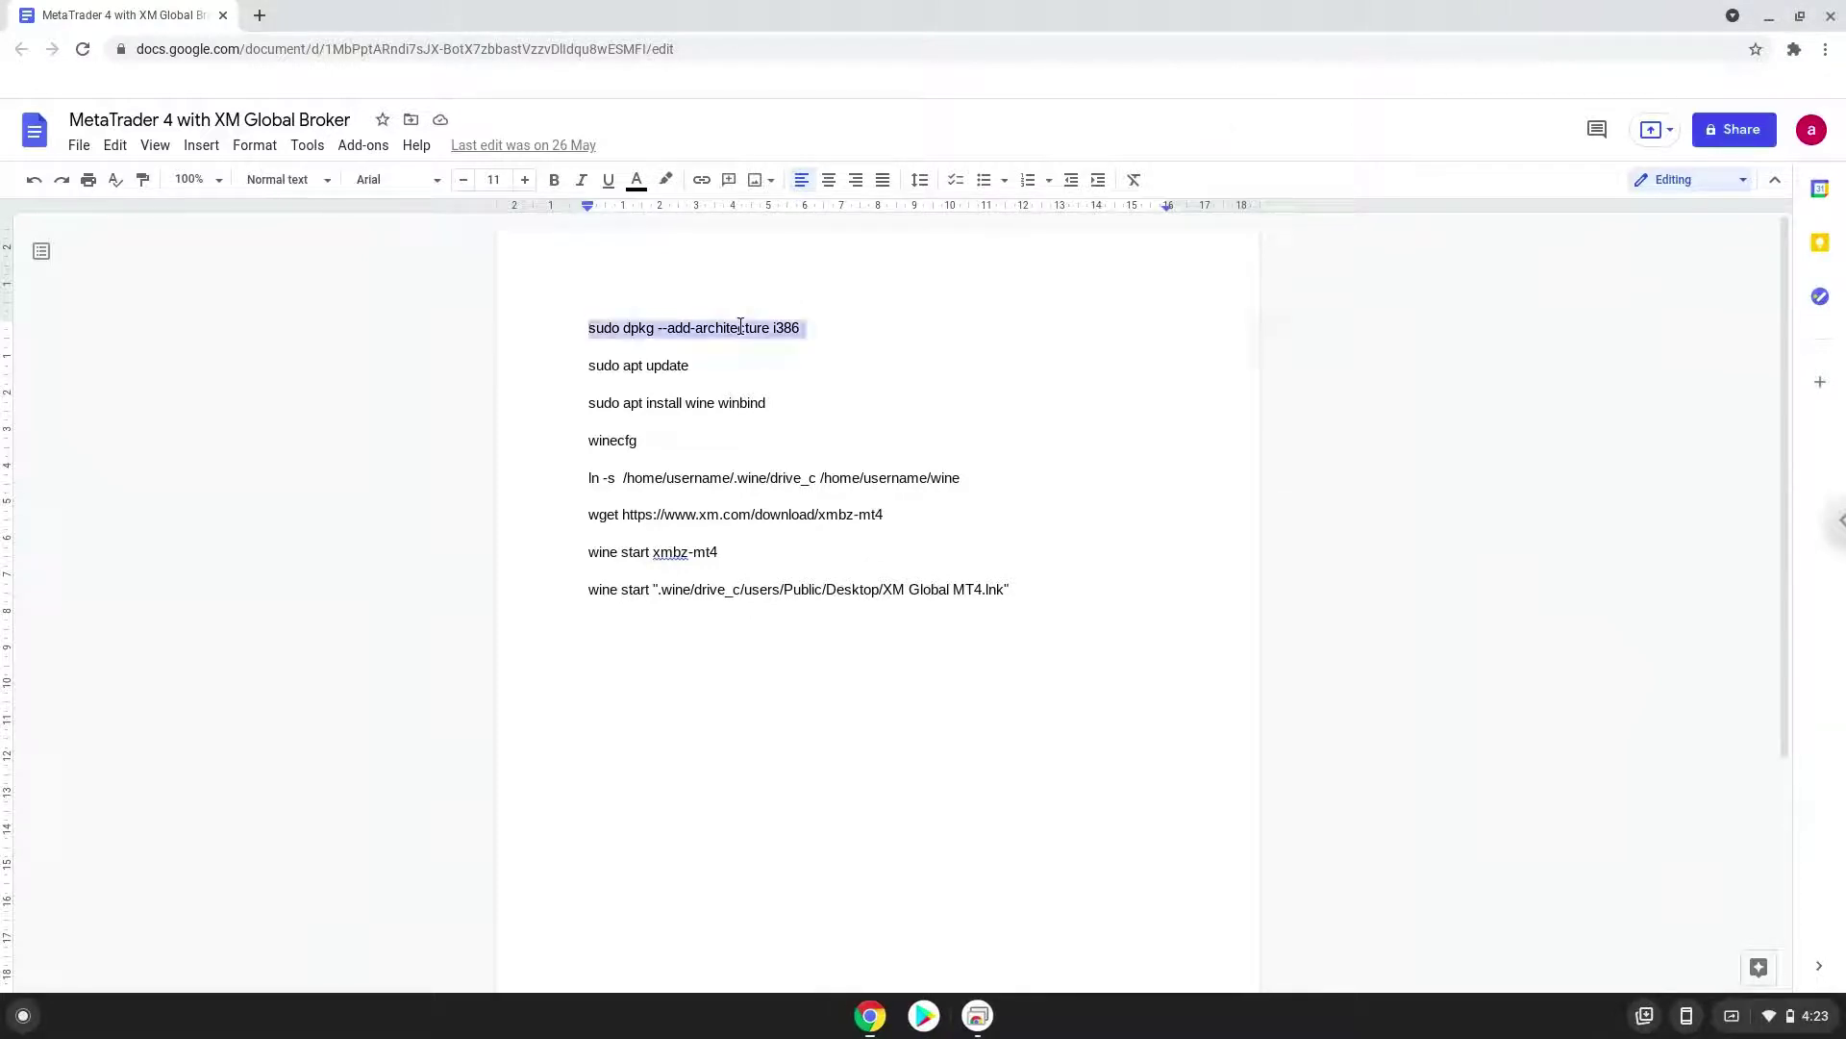
right_click(741, 327)
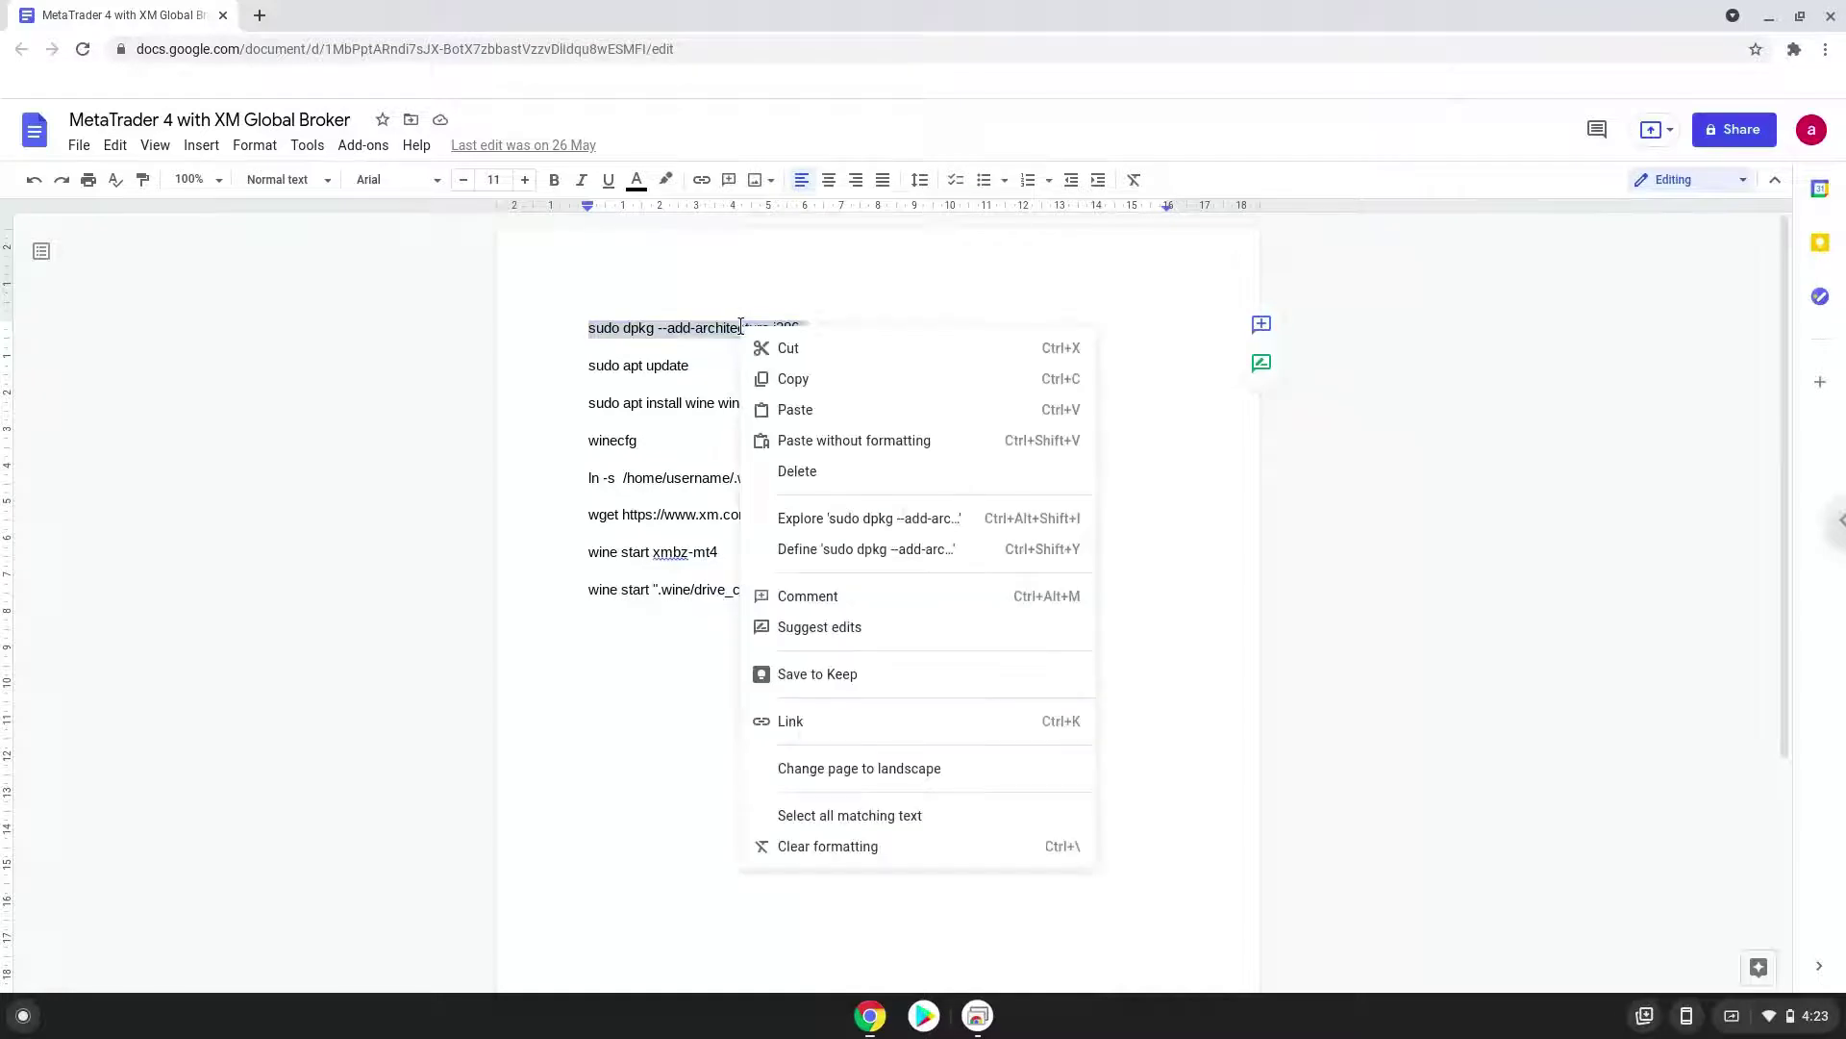
click(788, 377)
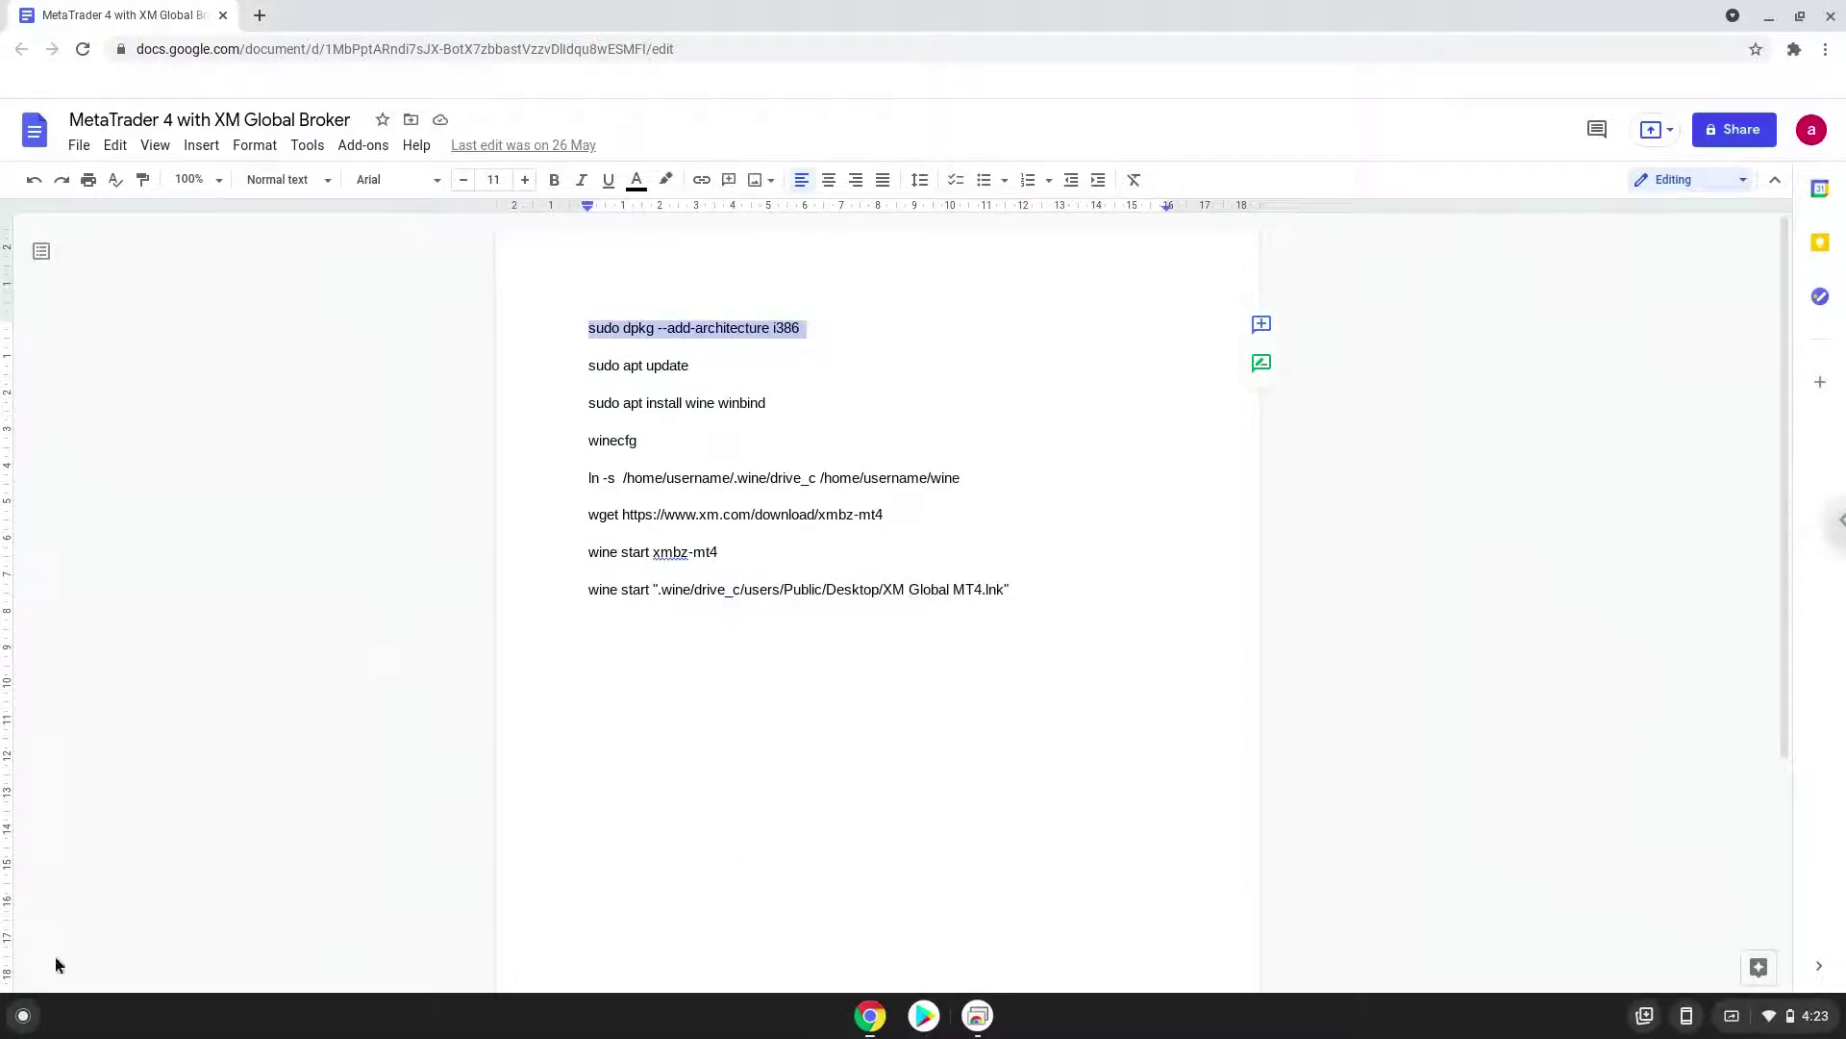
Open the Terminal app in a maximized window and run the copied command "sudo dpkg --add-architecture i386"
click(23, 1015)
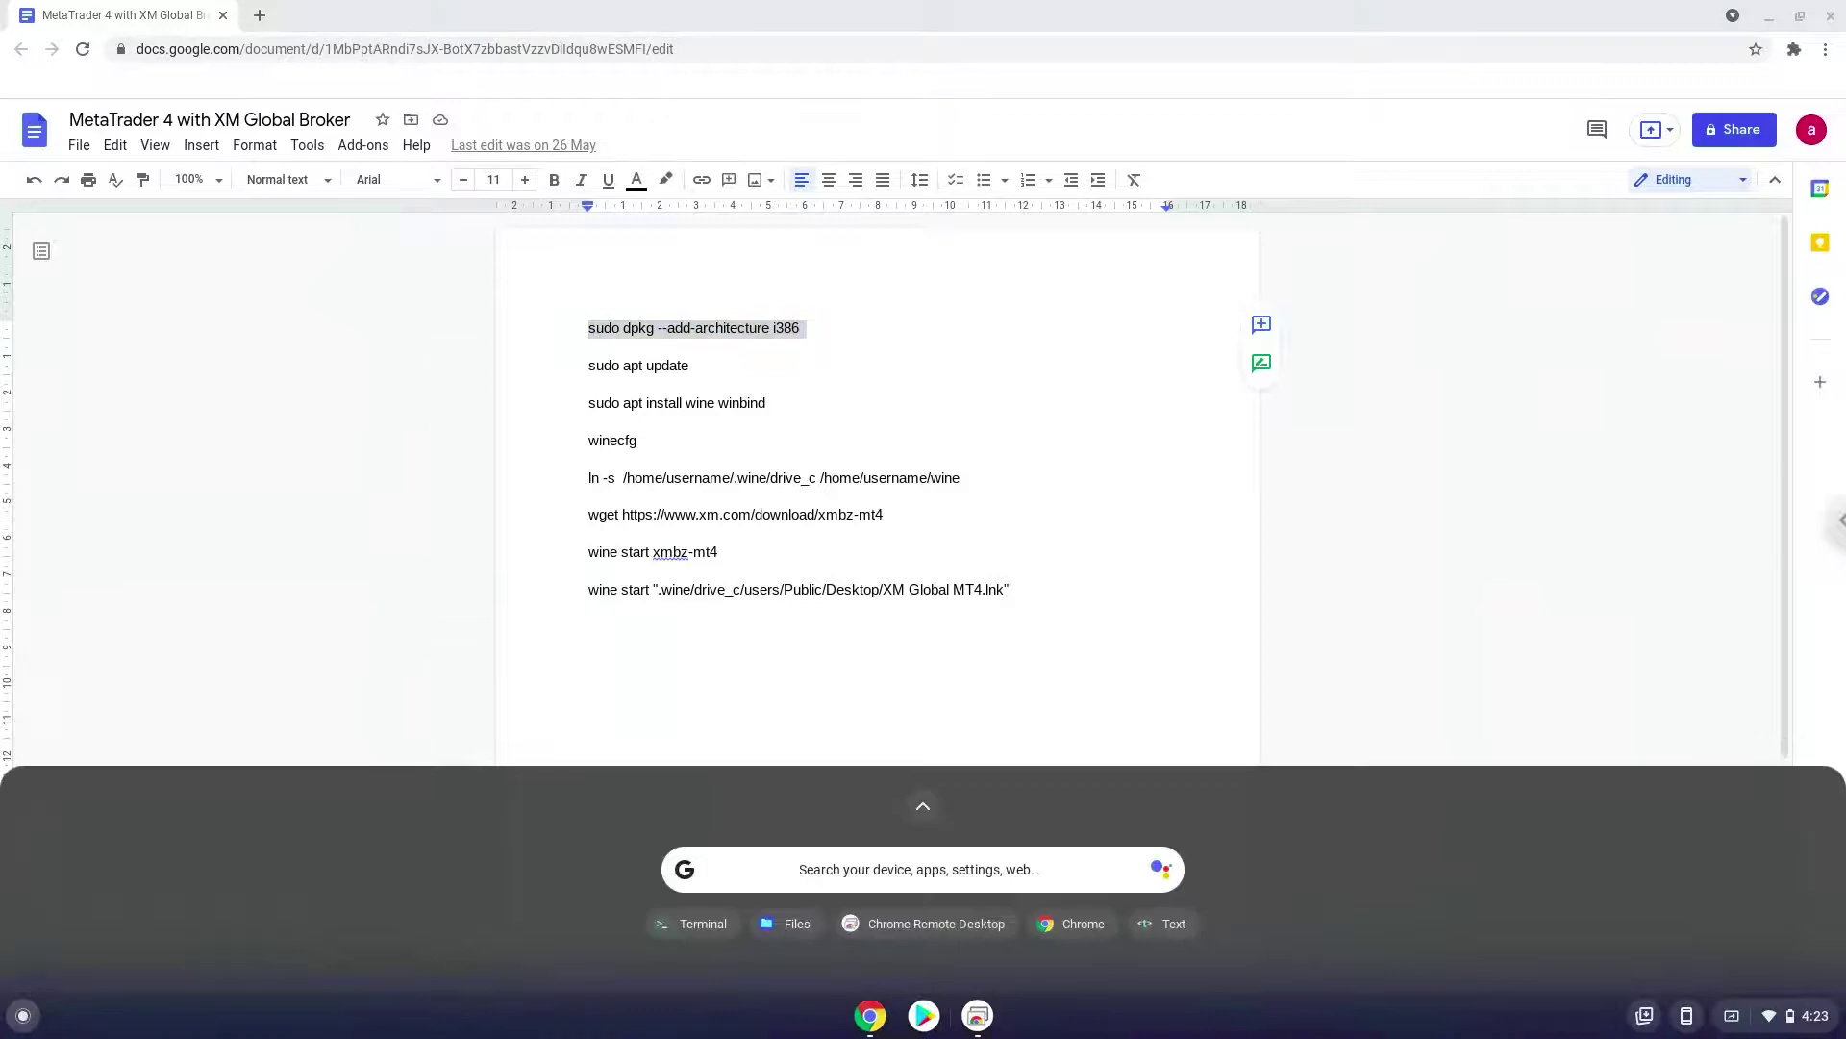
text(terminal)
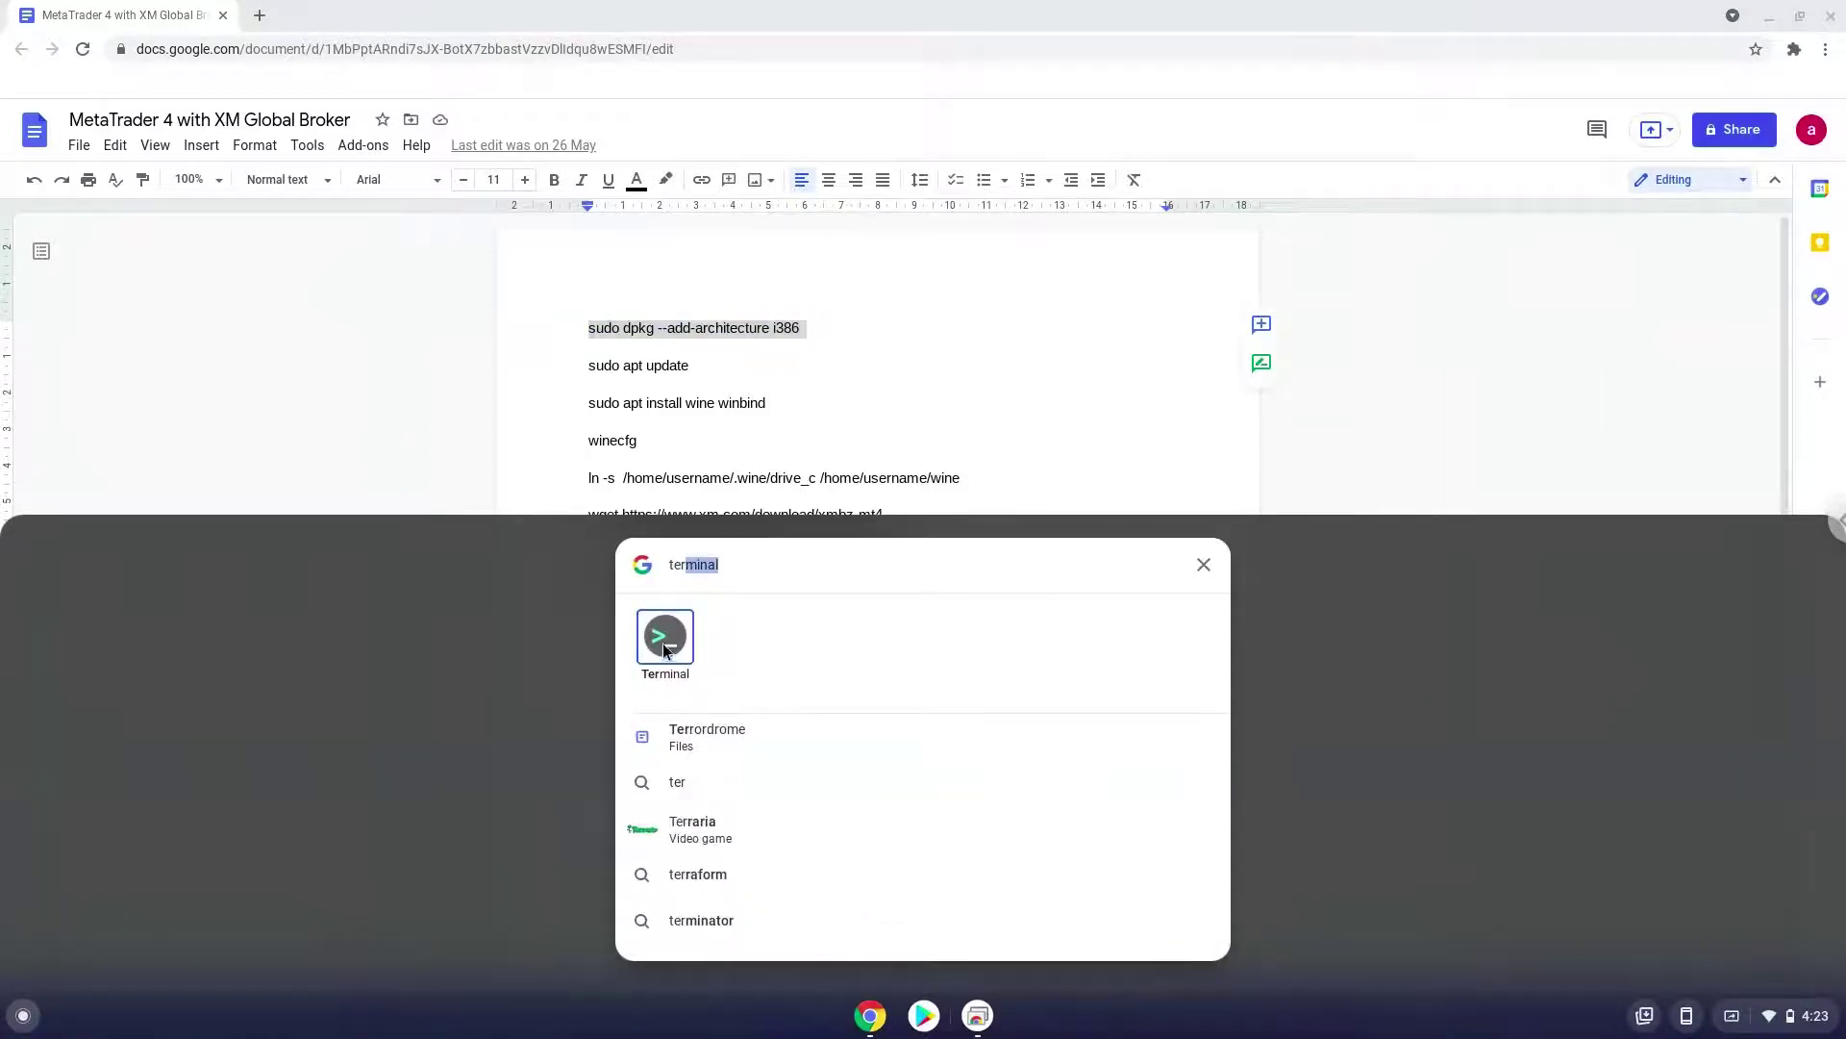
click(664, 645)
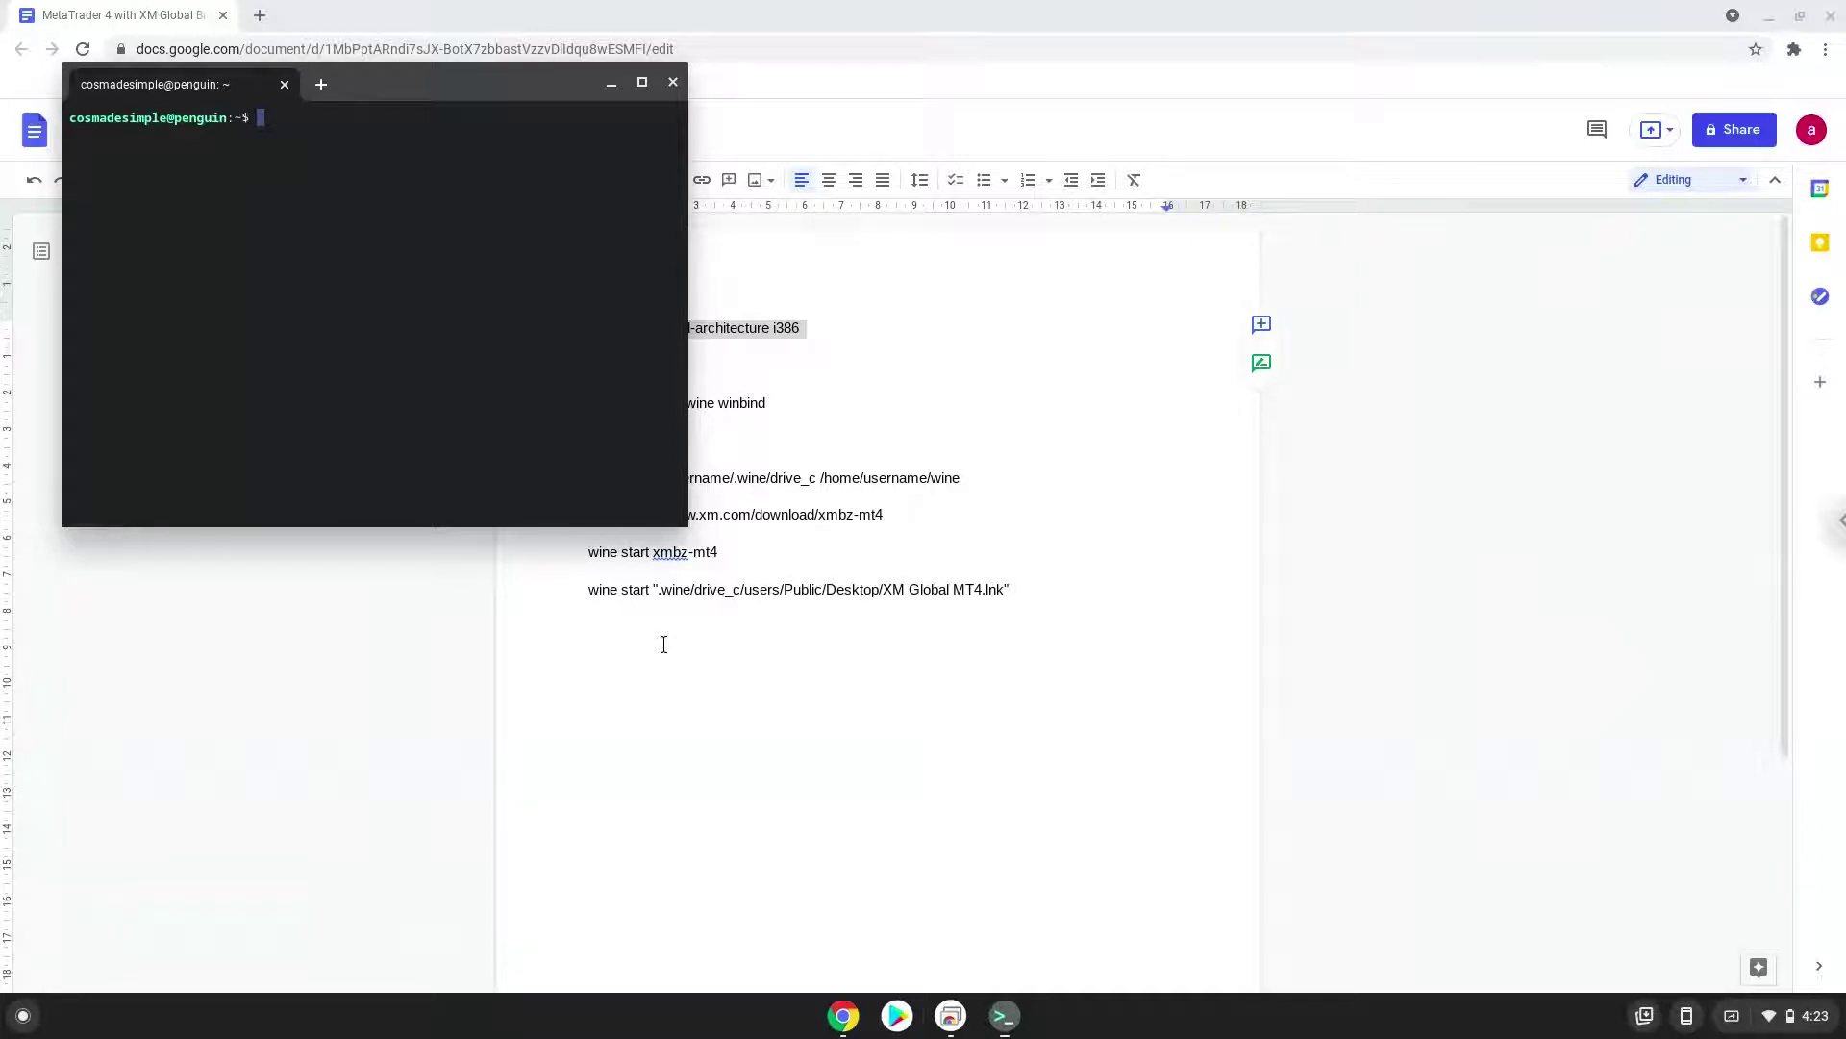
double_click(473, 96)
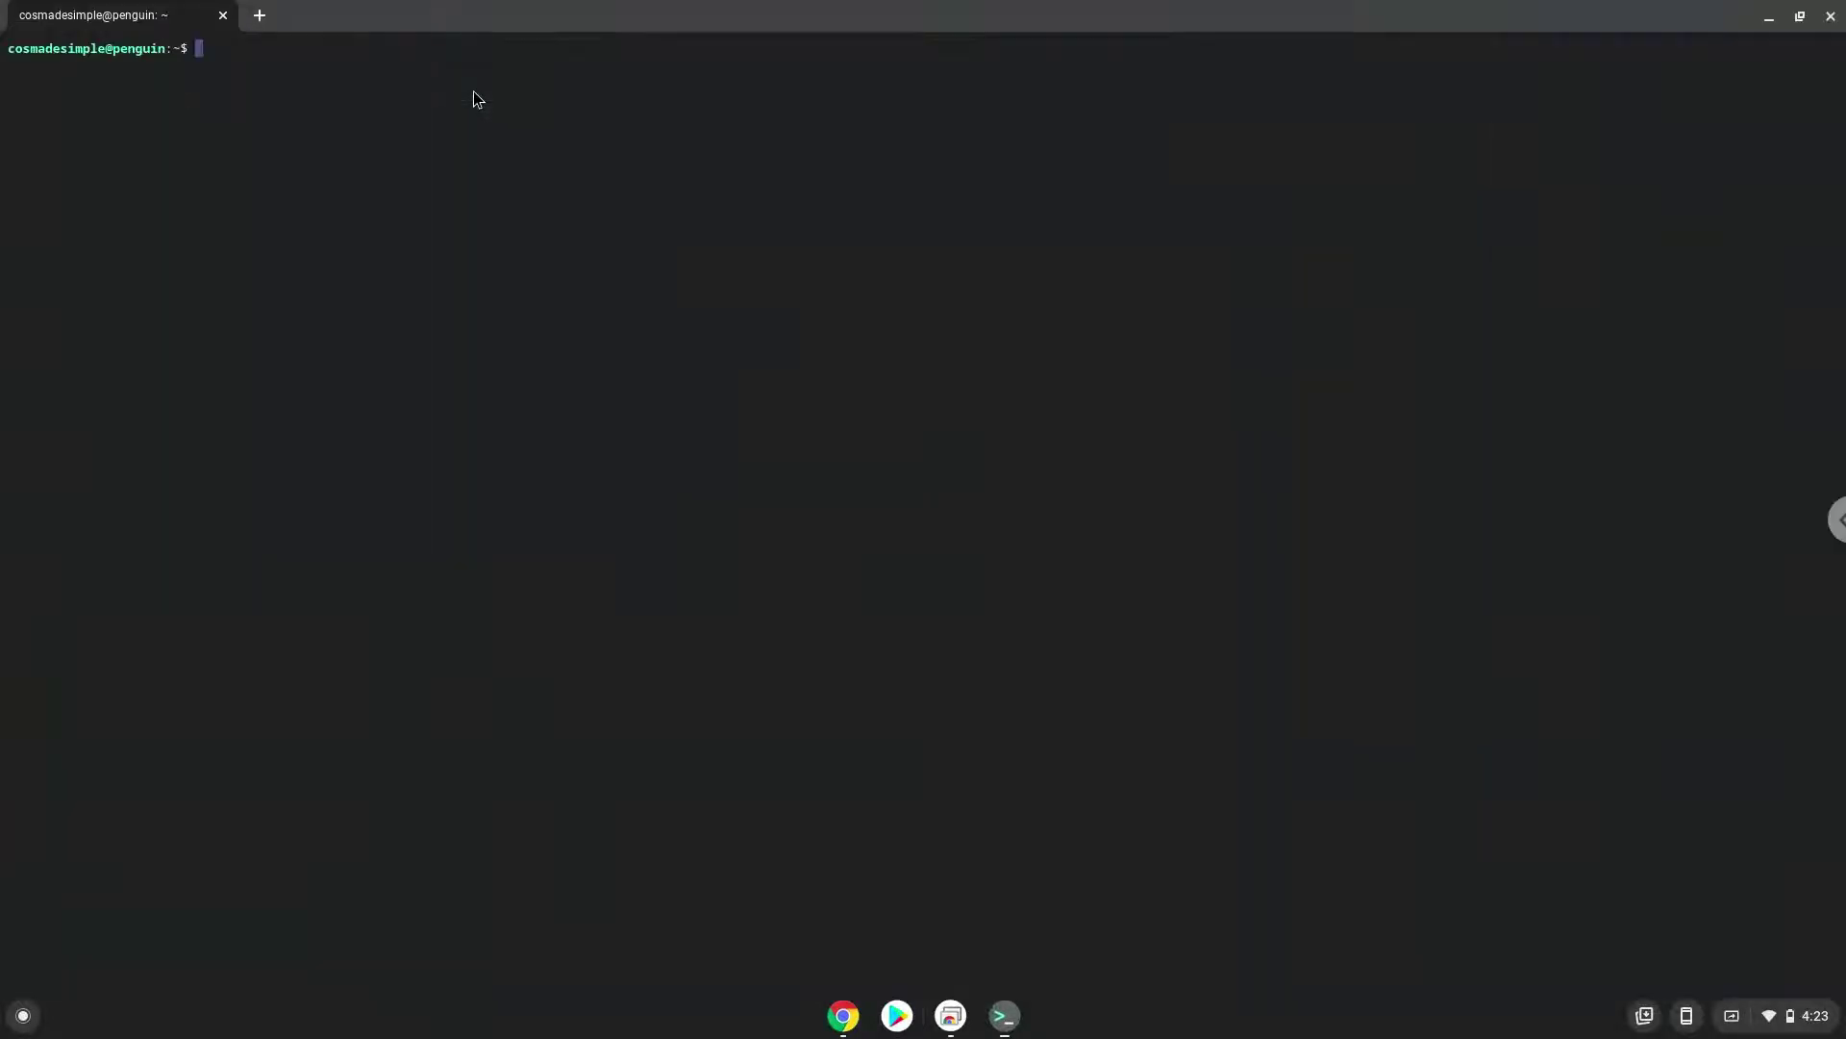
key(ctrl+shift+v)
key(Return)
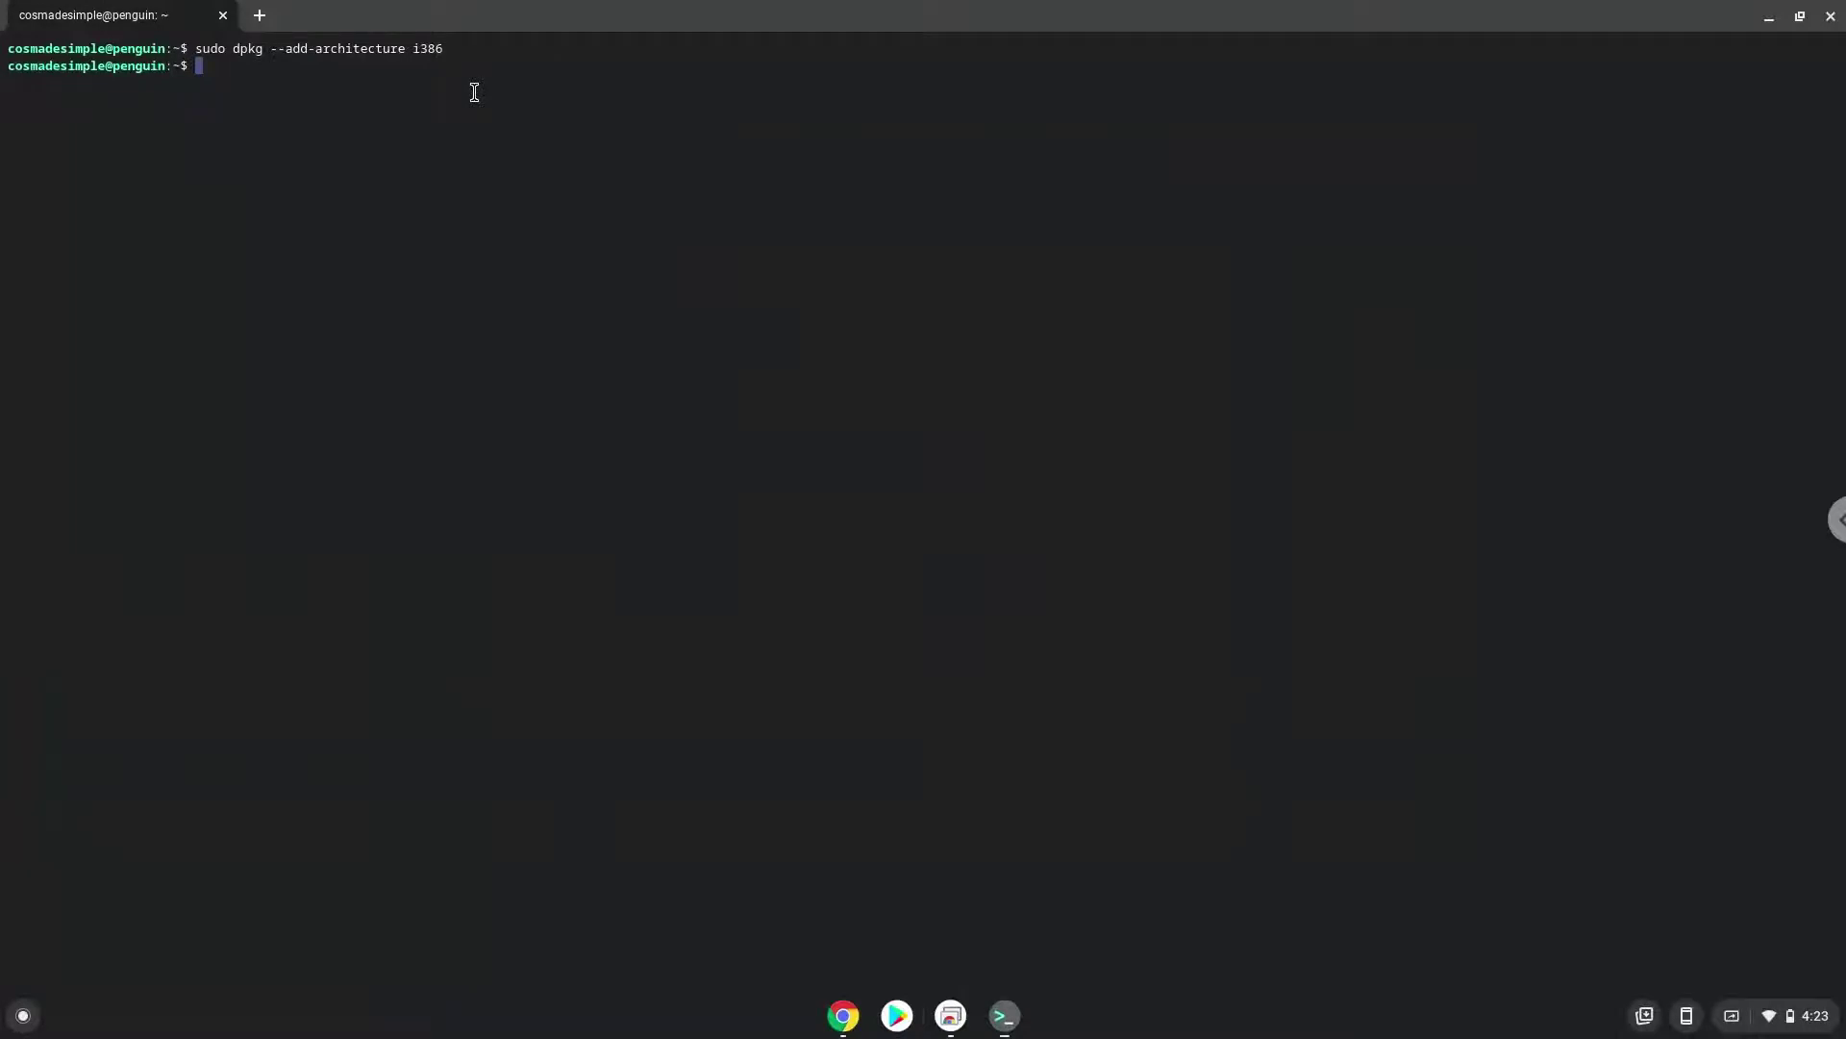
Copy "sudo apt update" from the document in Chrome and run it in Terminal
click(844, 1017)
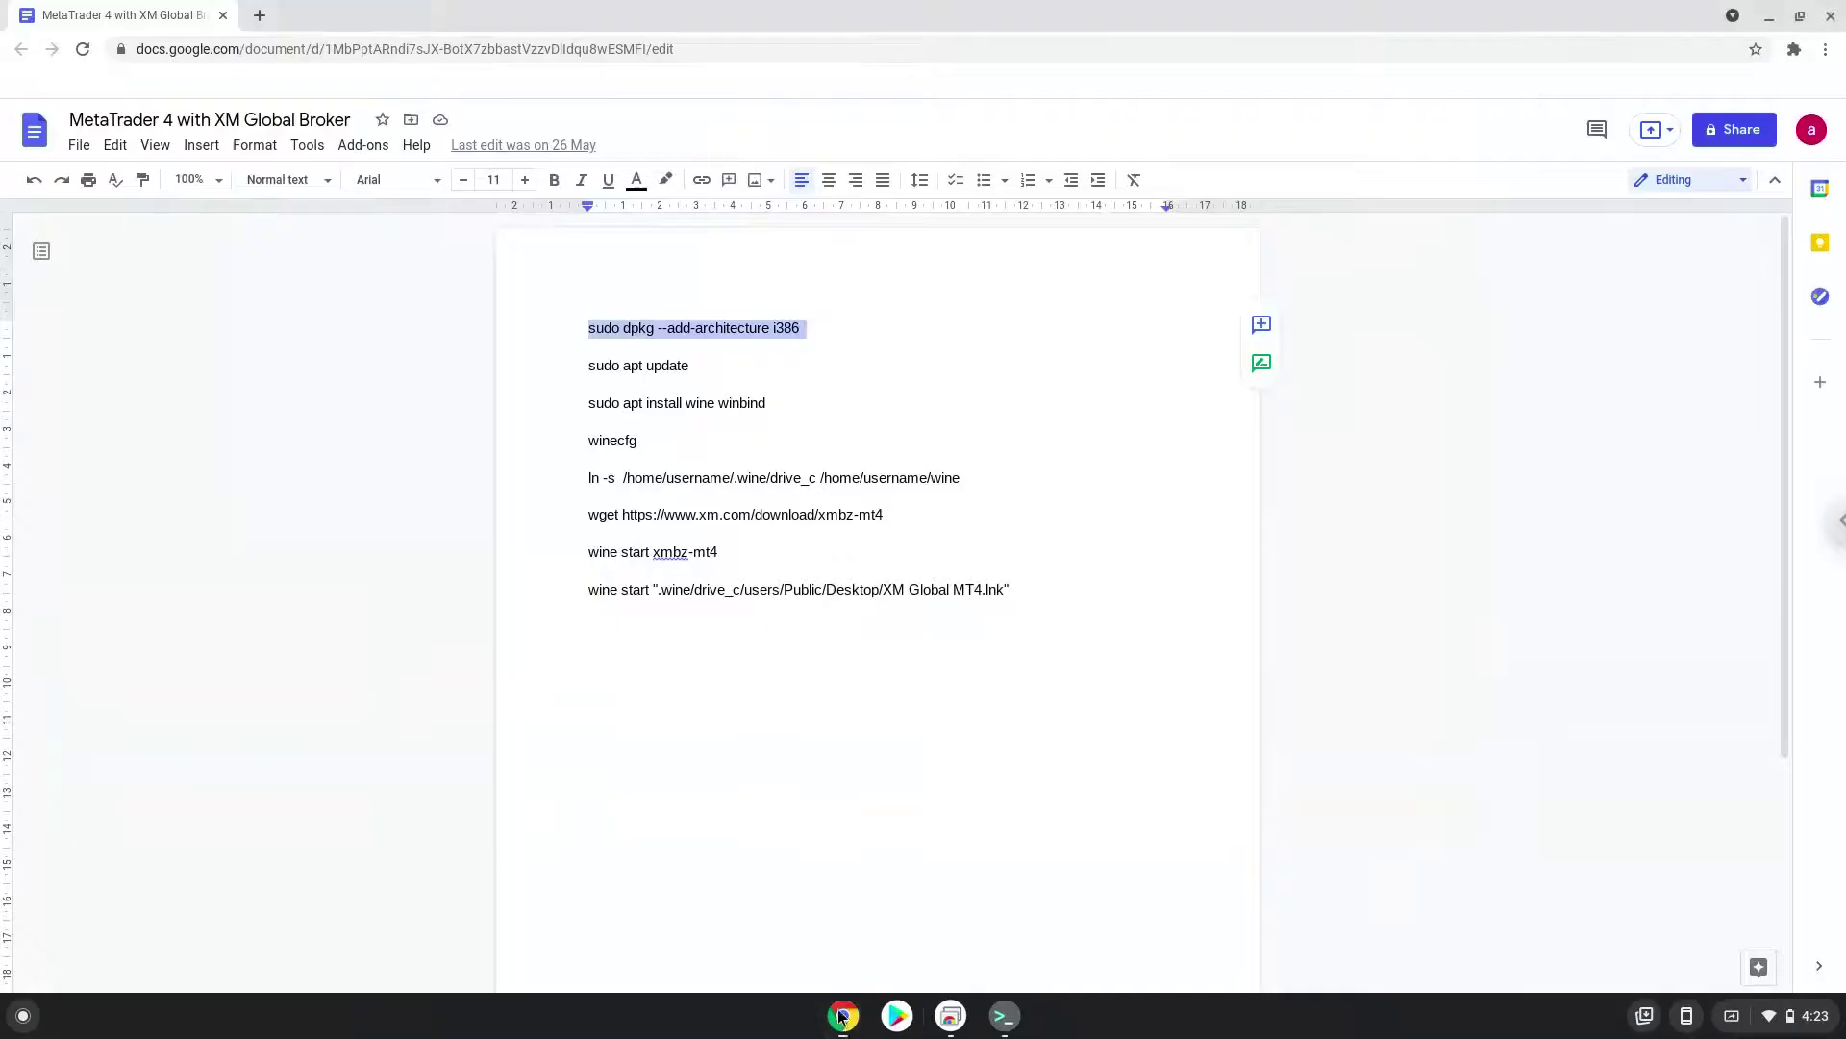
triple_click(633, 364)
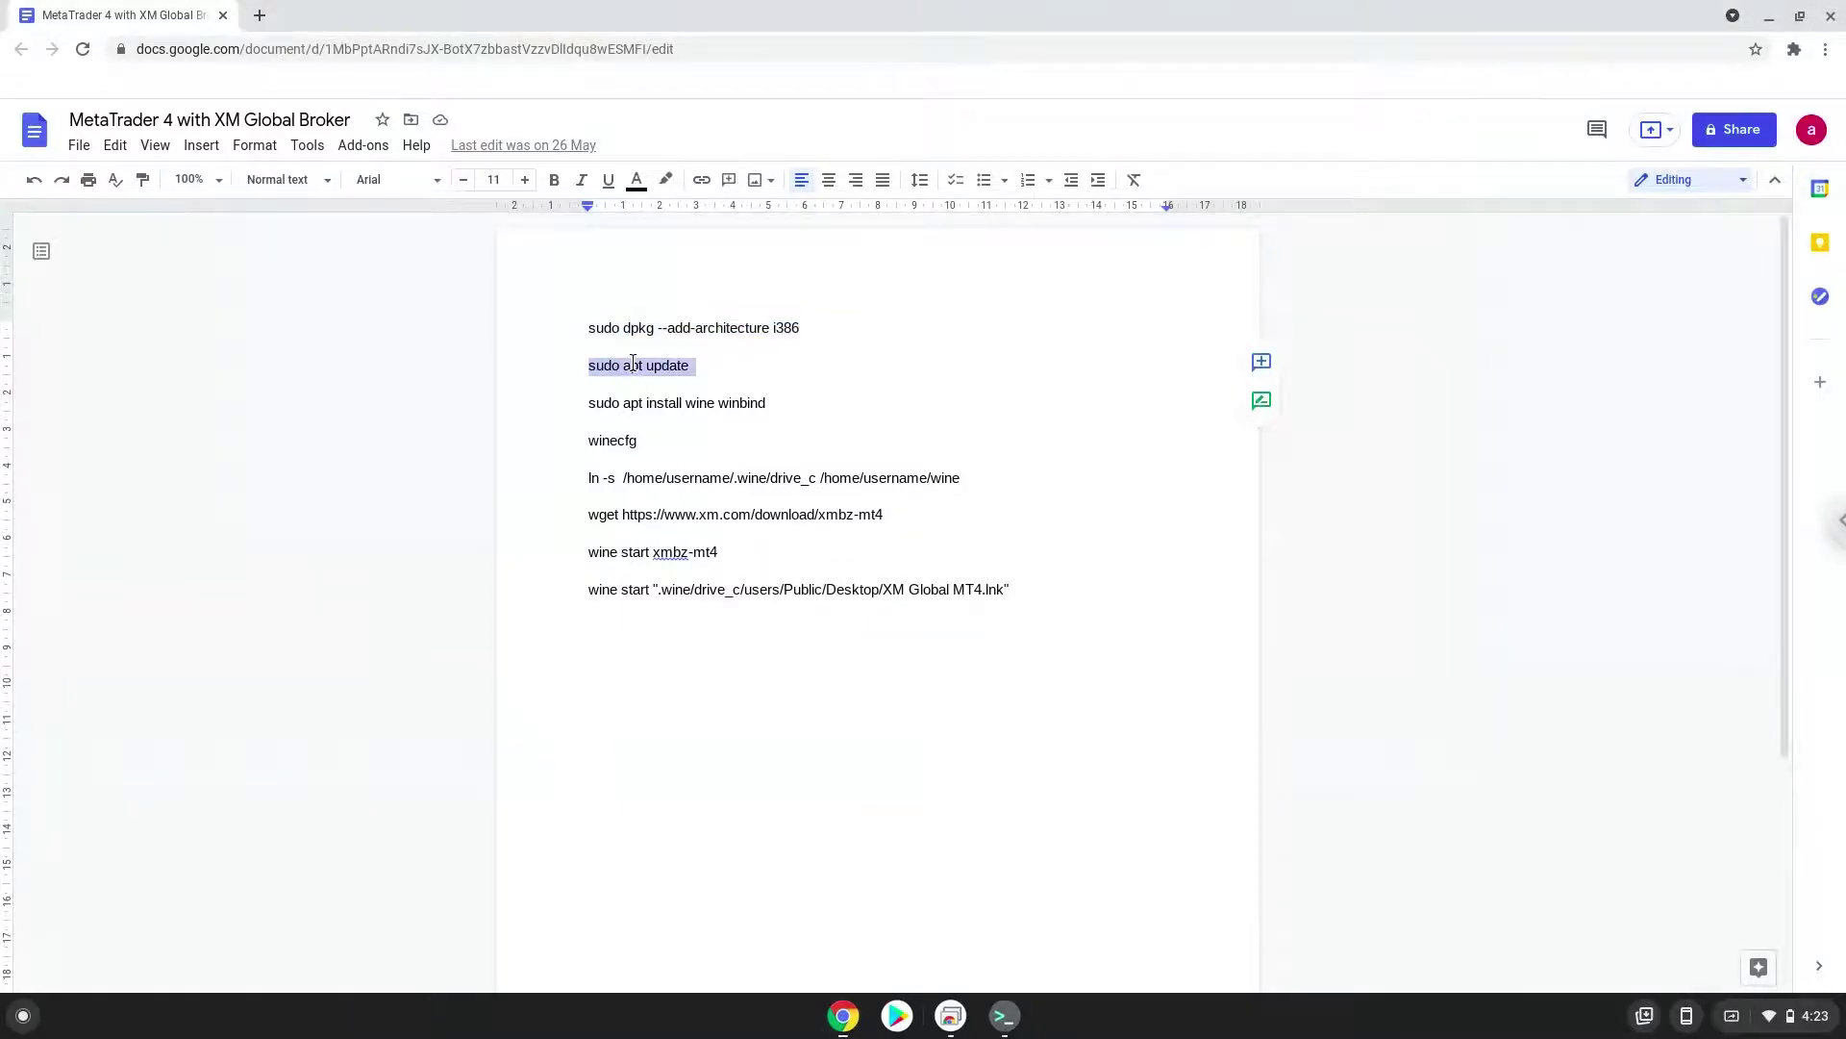
right_click(632, 363)
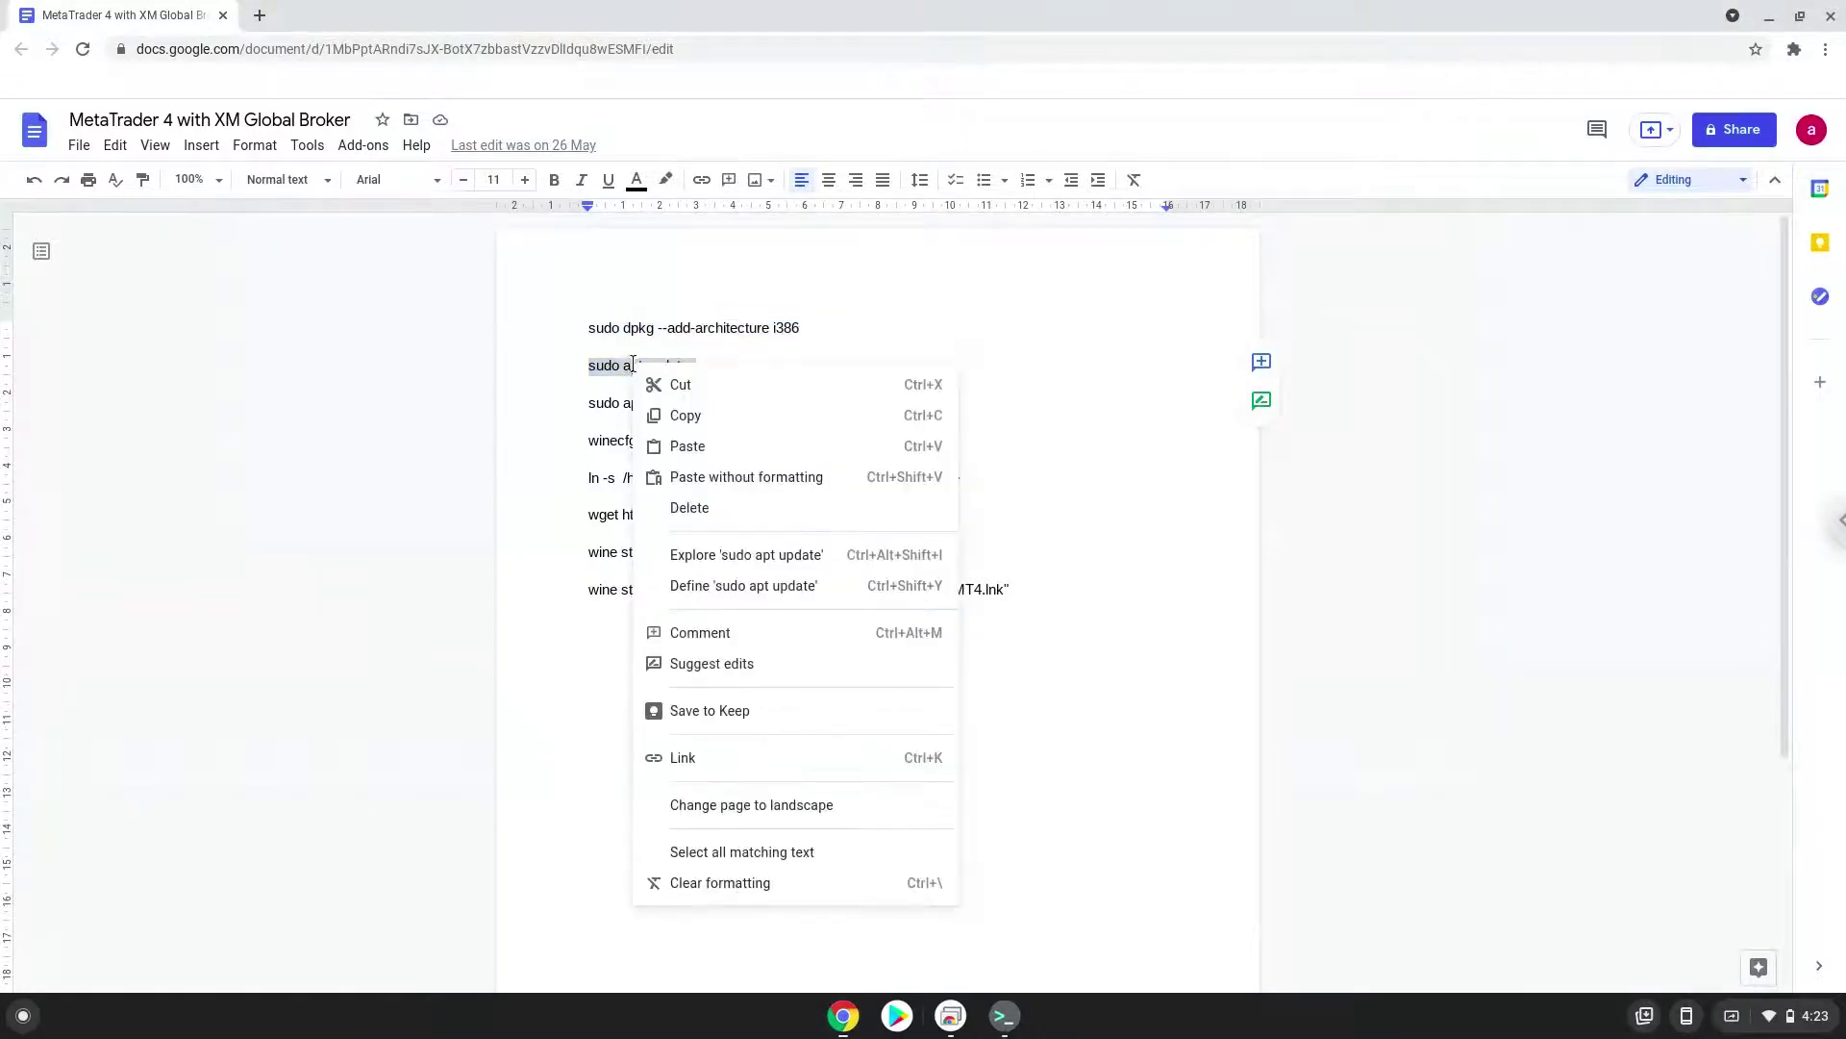
click(676, 415)
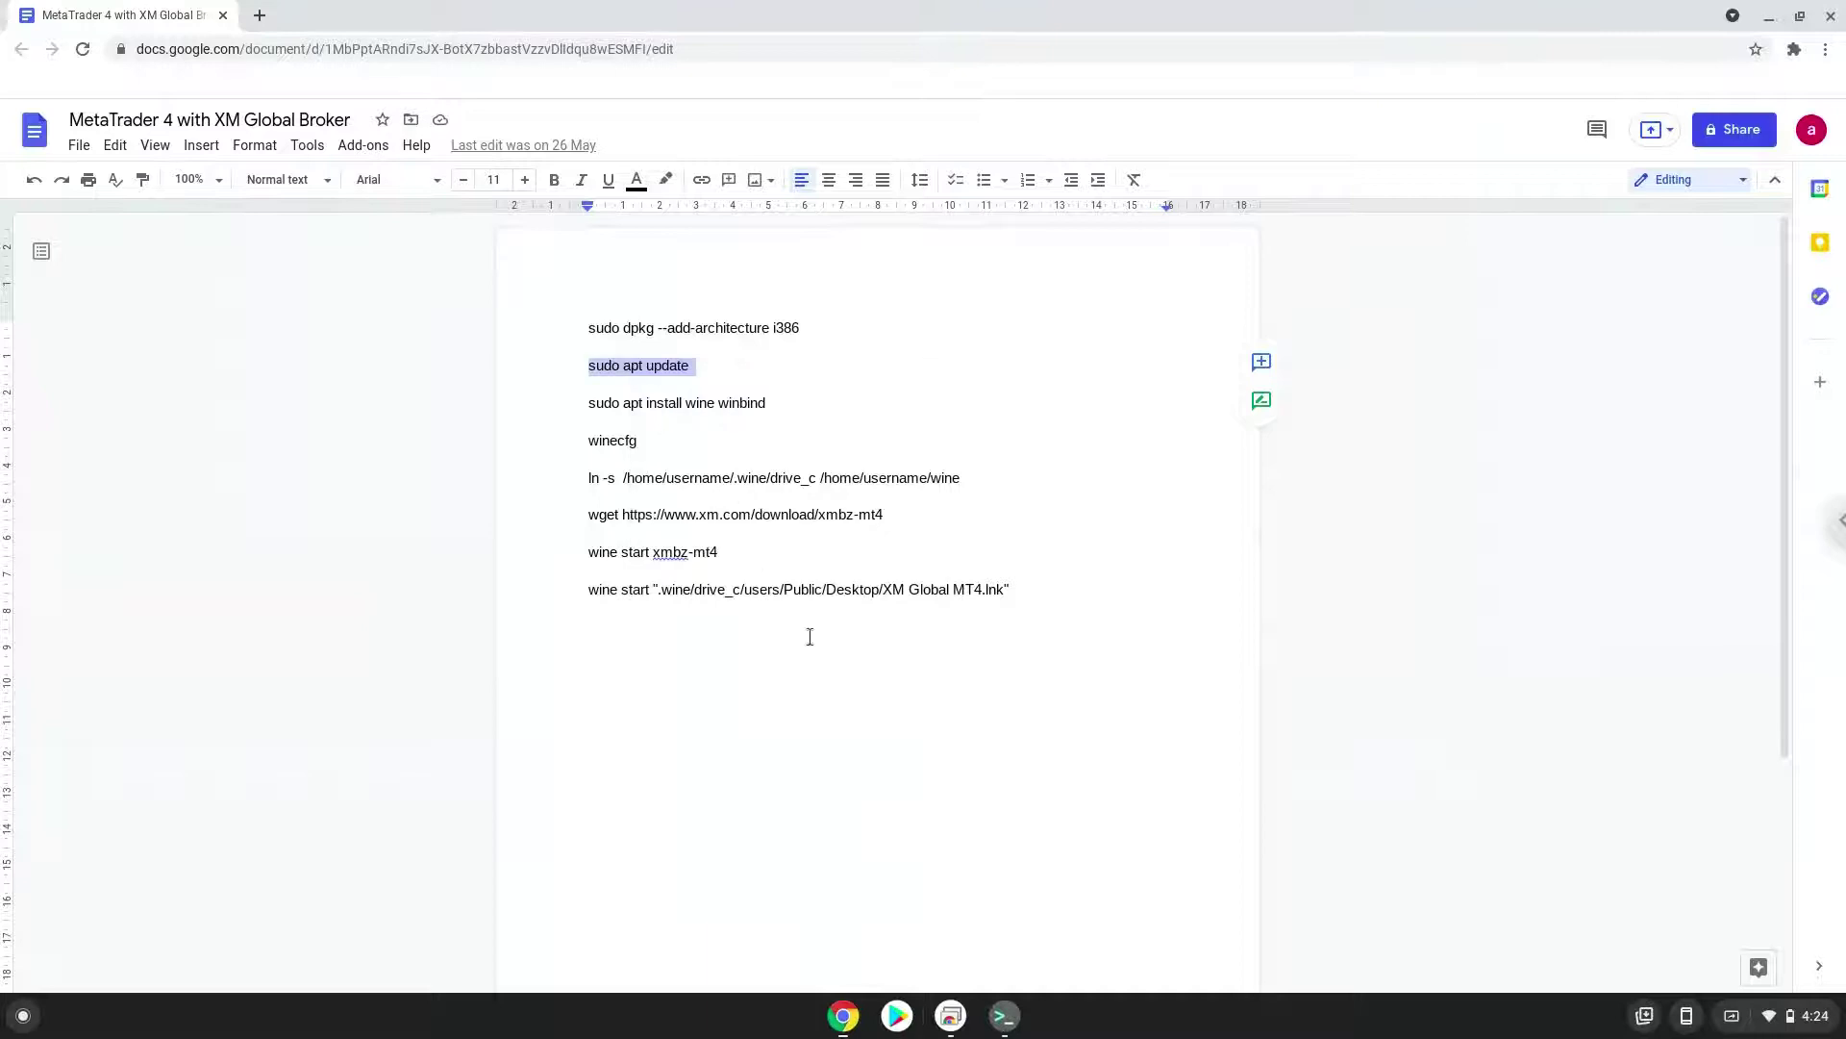
click(1003, 1016)
key(ctrl+shift+v)
key(Return)
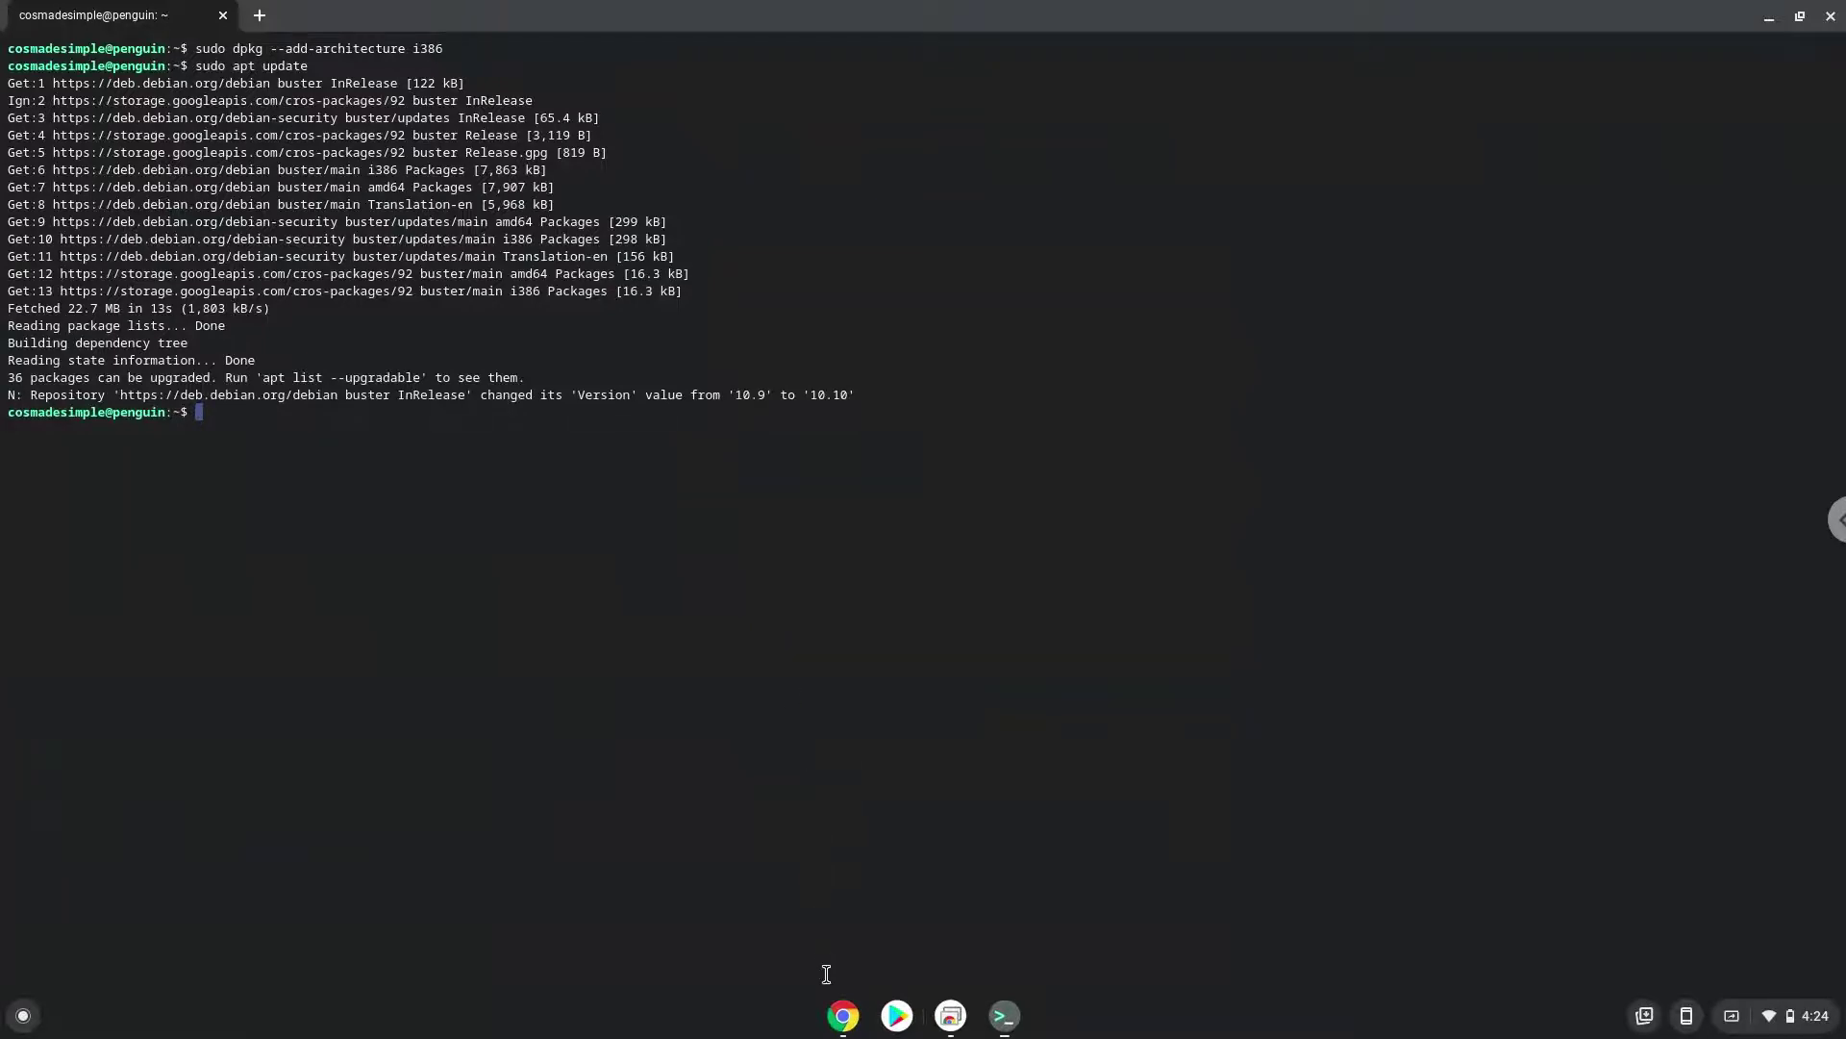
Switch to the document in Chrome and copy the command "sudo apt install wine winbind"
click(843, 1016)
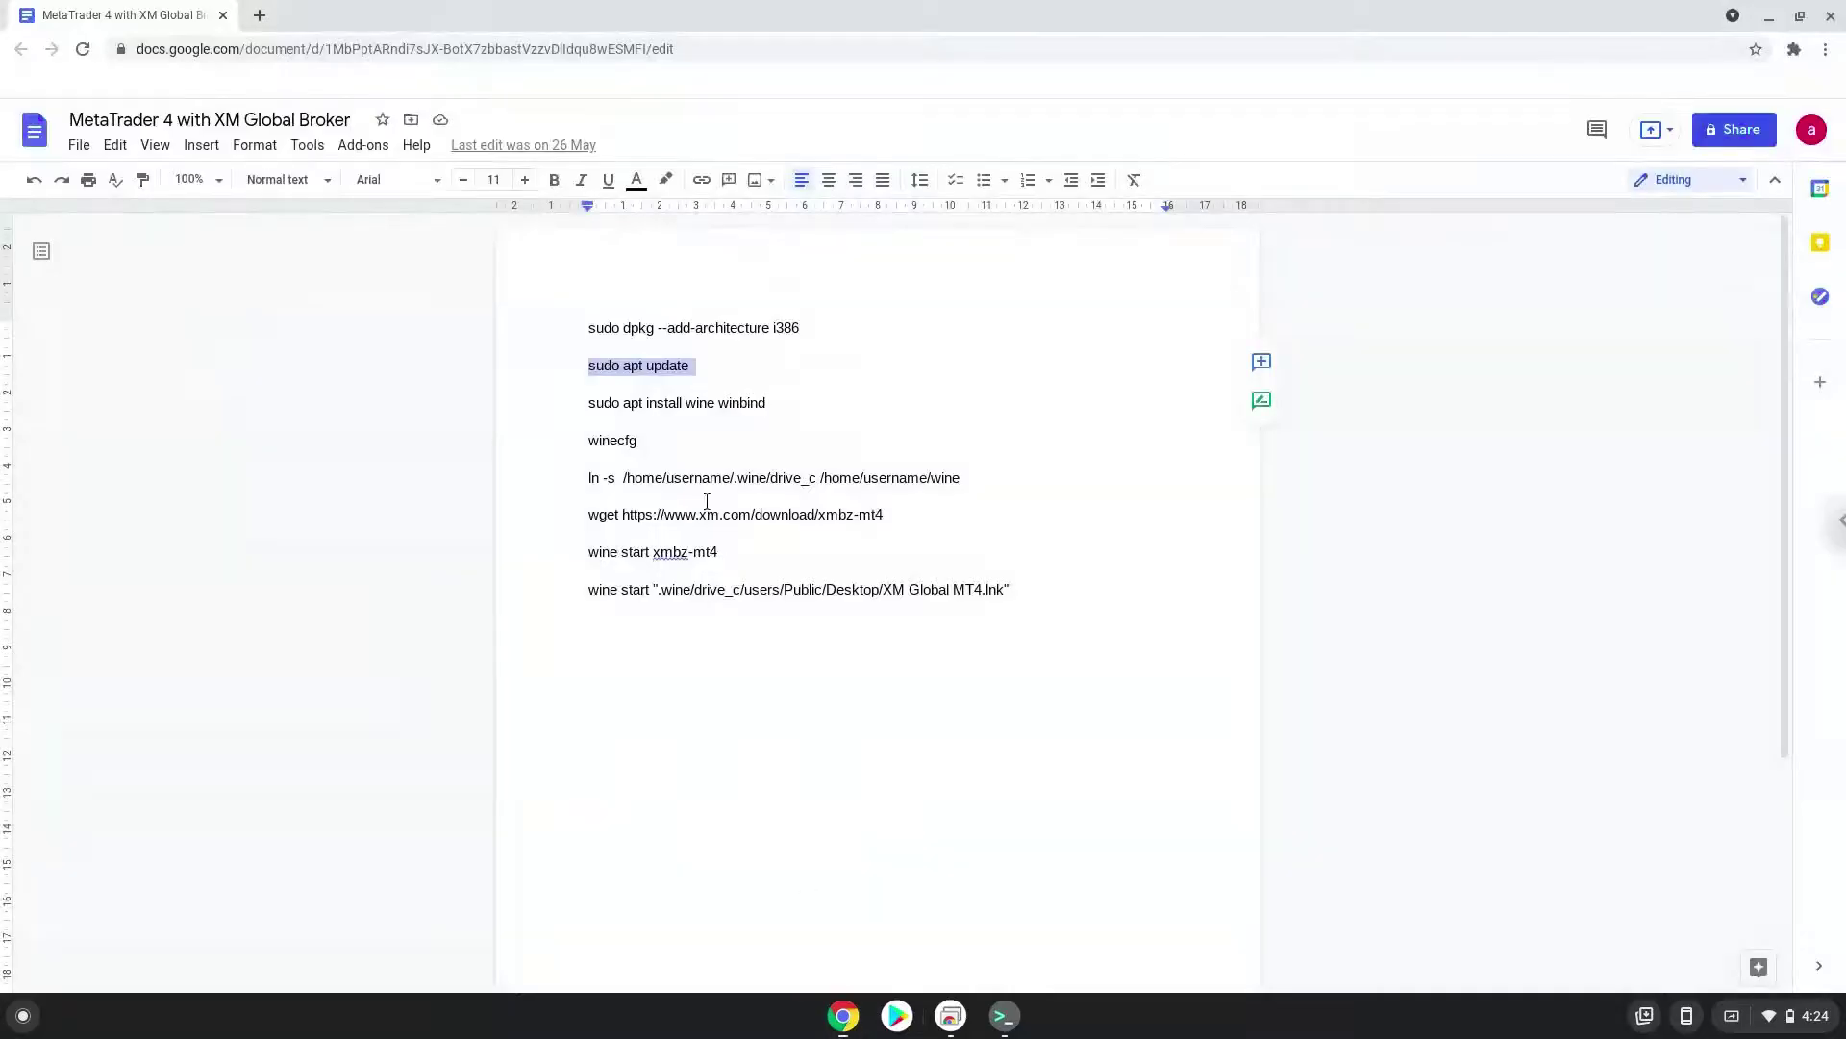
triple_click(662, 405)
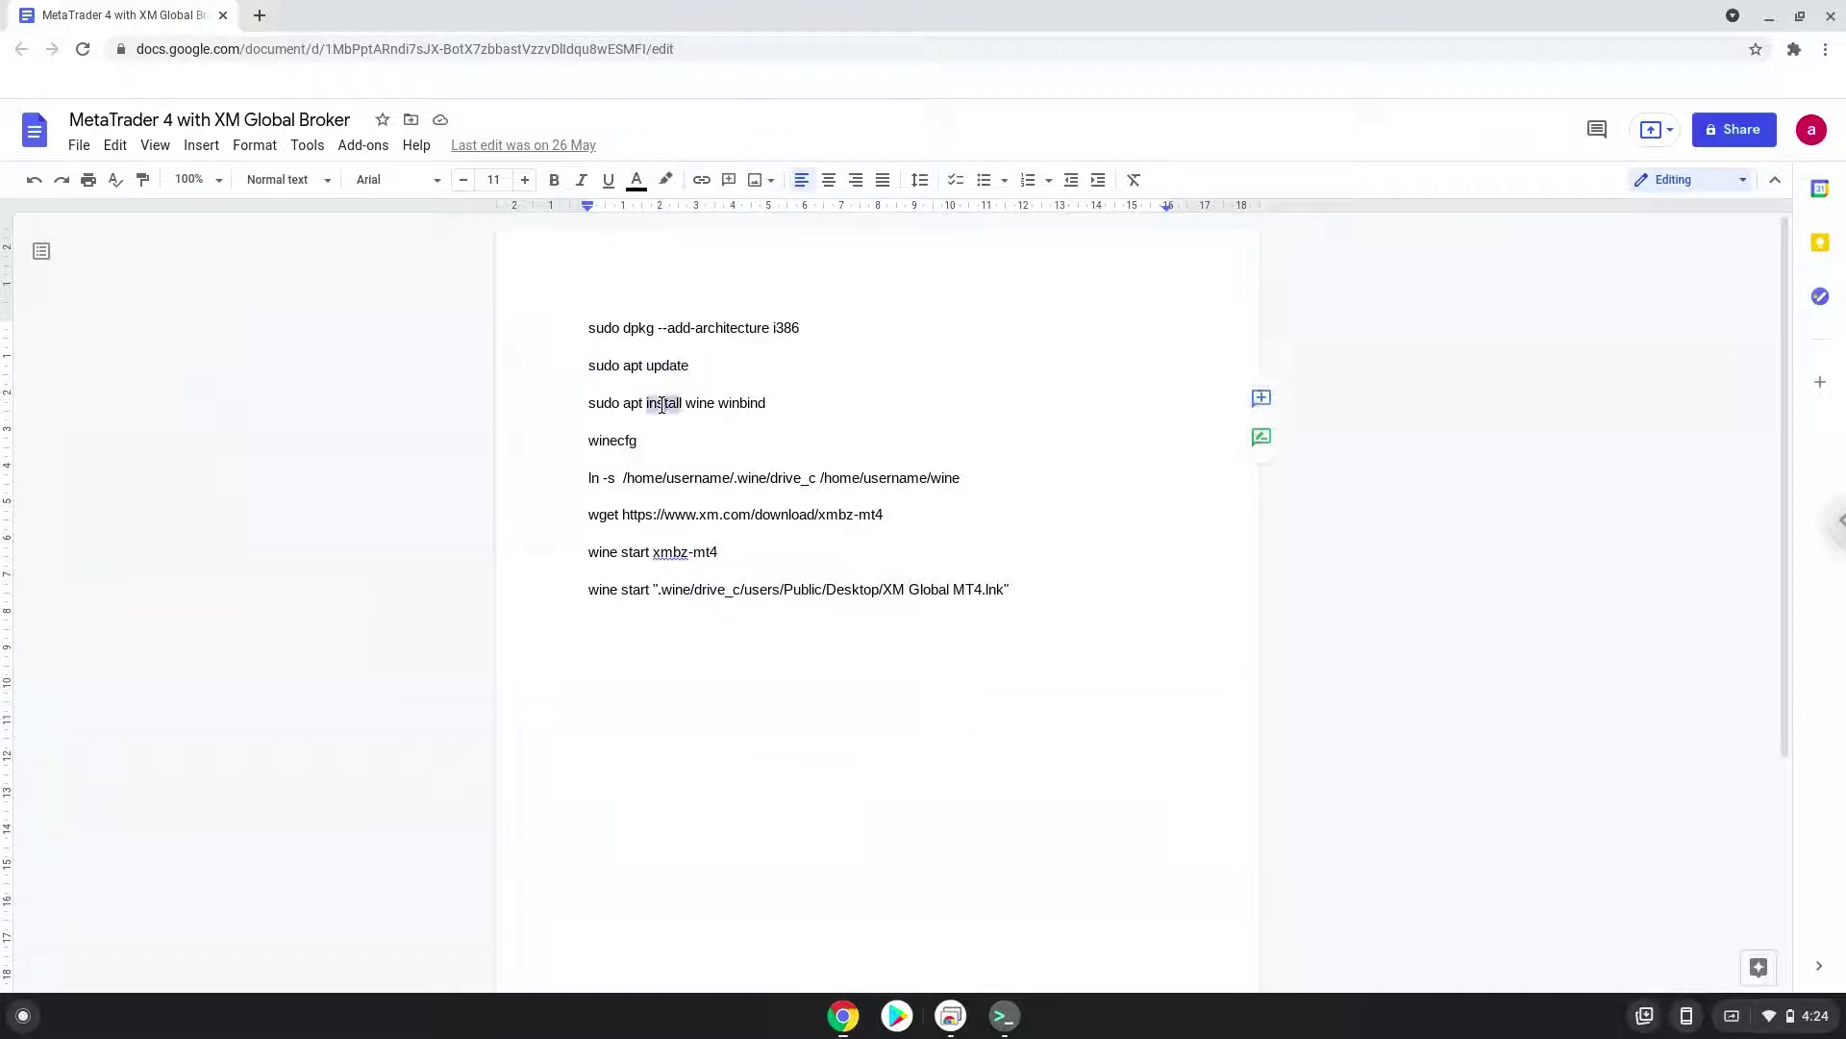
right_click(661, 404)
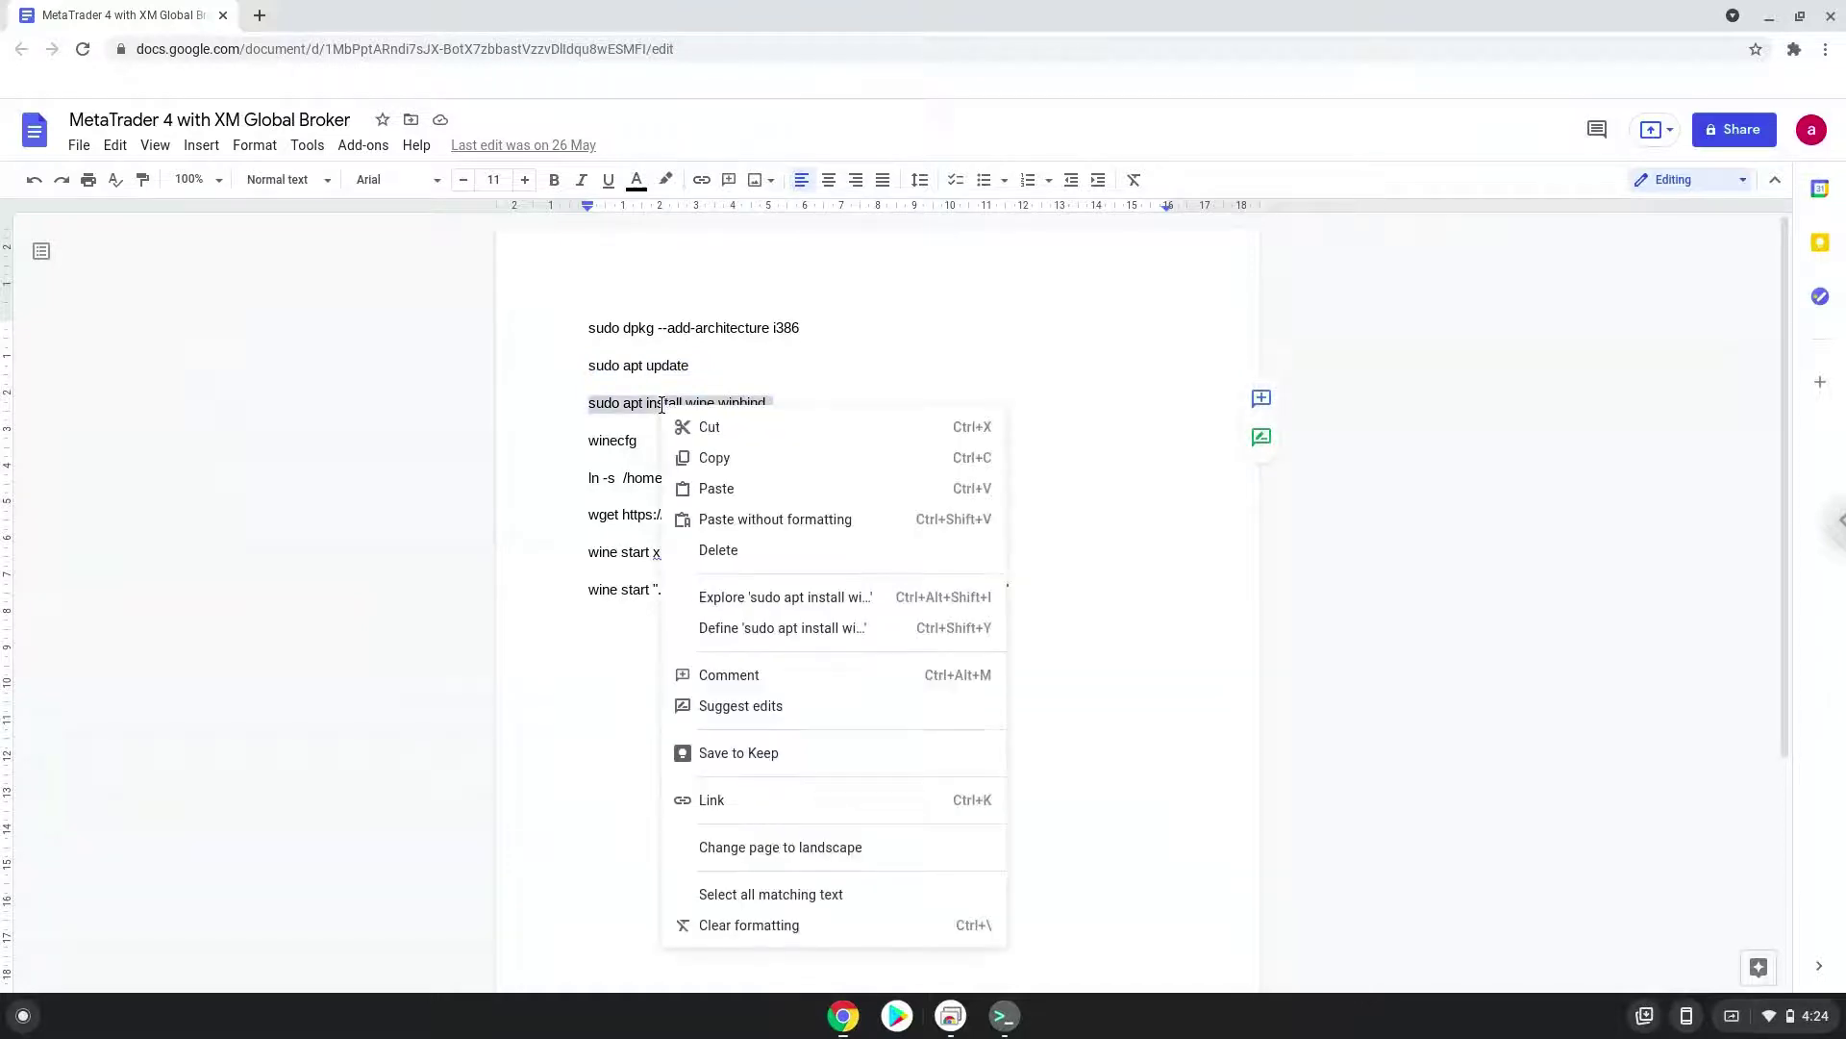
click(708, 458)
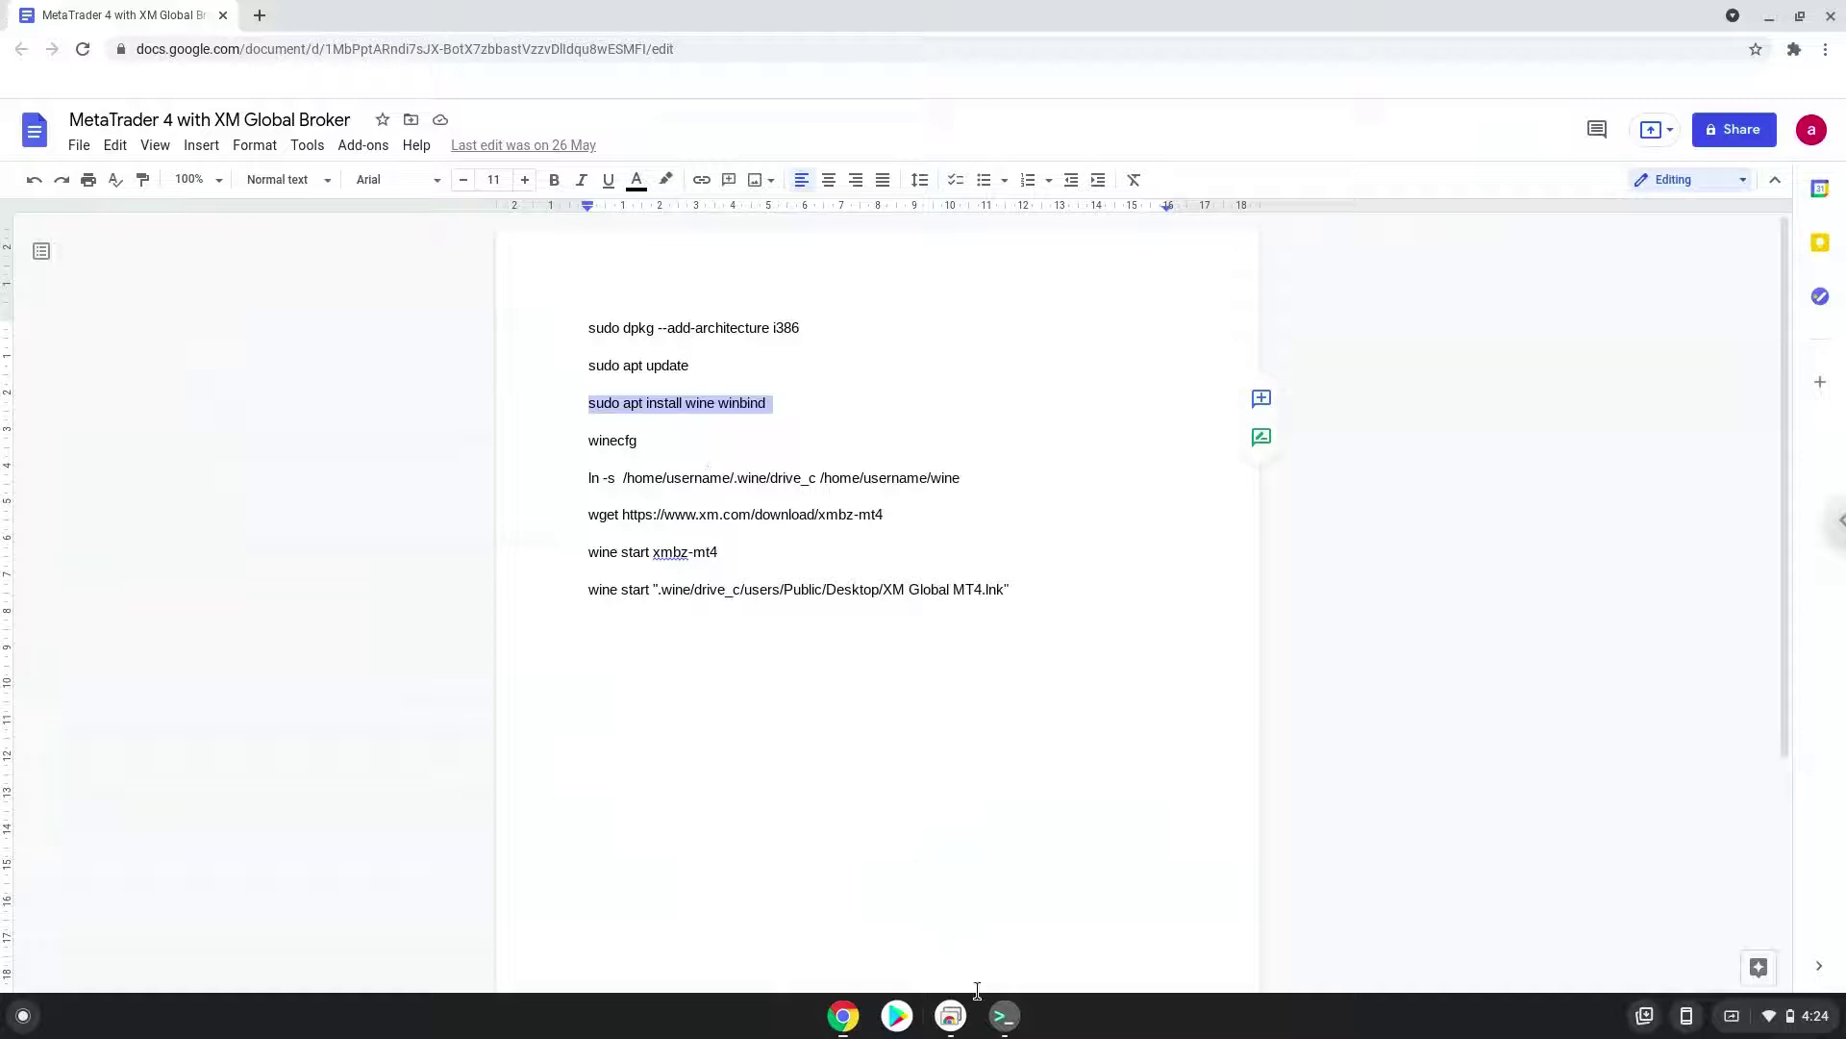
Run "sudo apt install wine winbind" in Terminal, accepting the installation and answering No to modifying smb.conf for WINS settings from DHCP
click(1003, 1015)
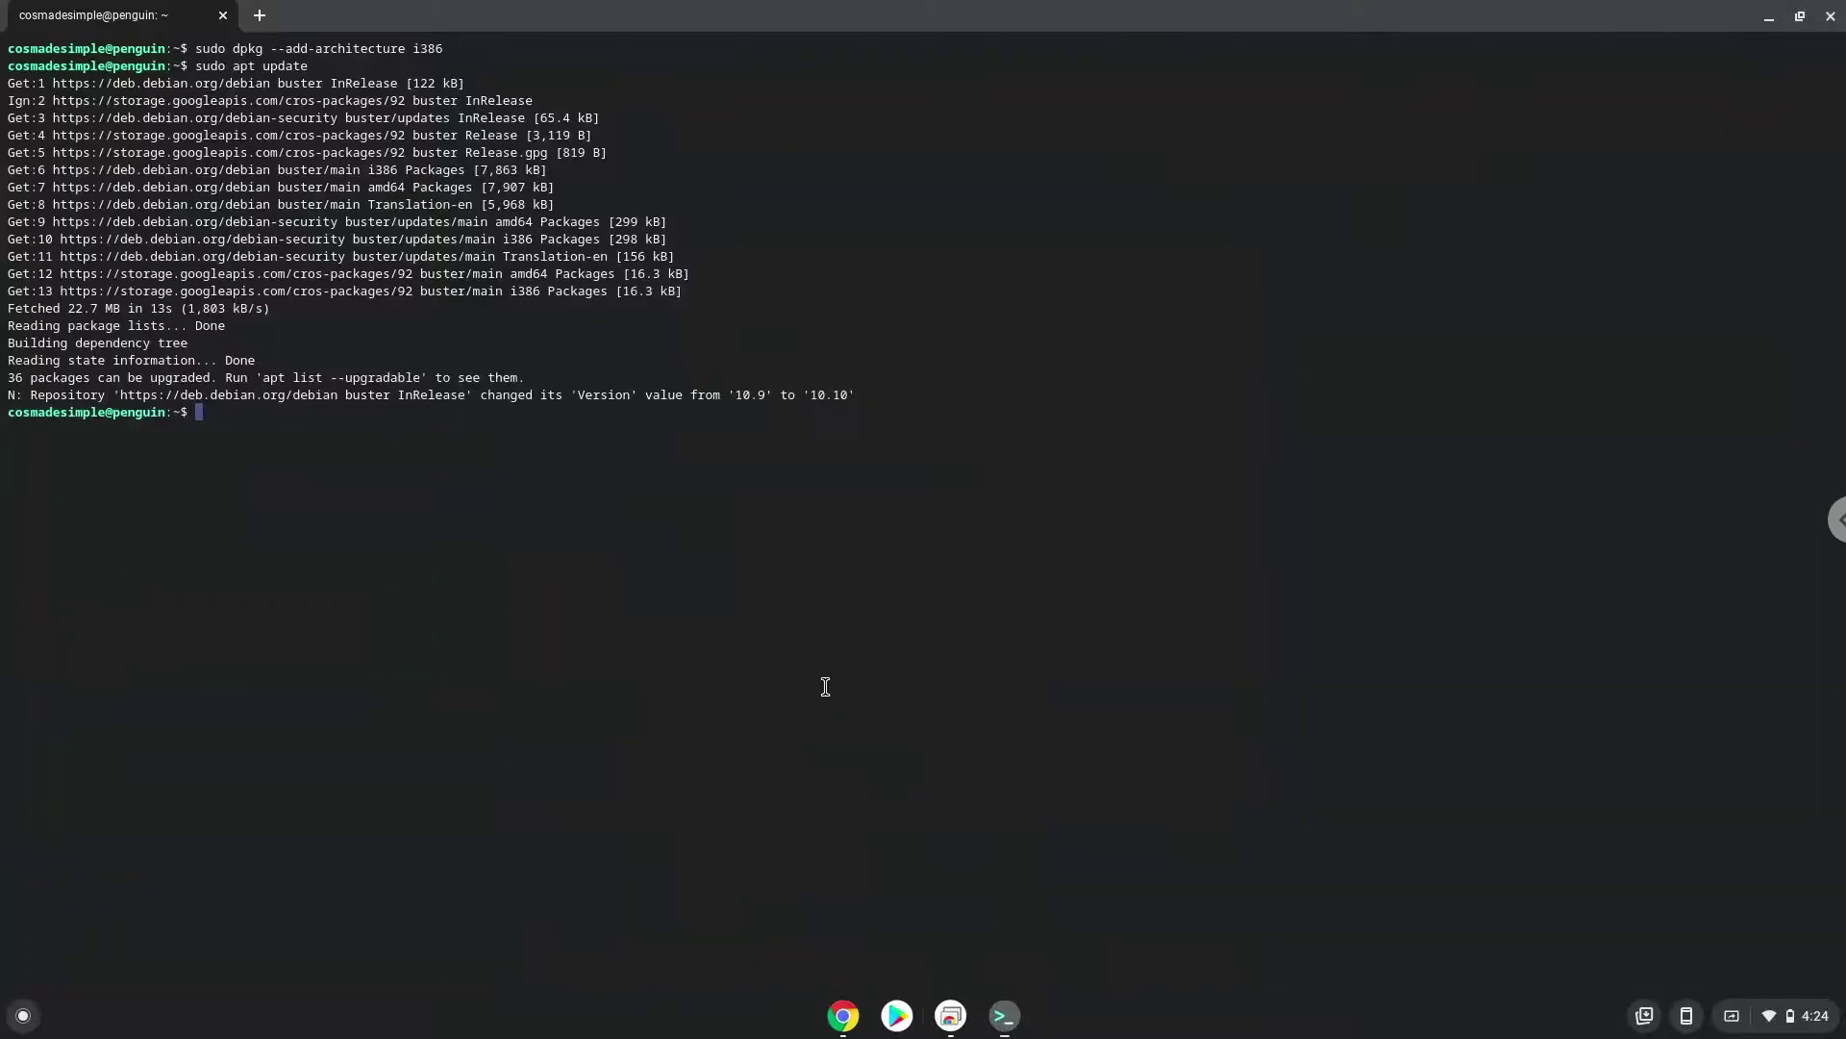
key(ctrl+shift+v)
key(Return)
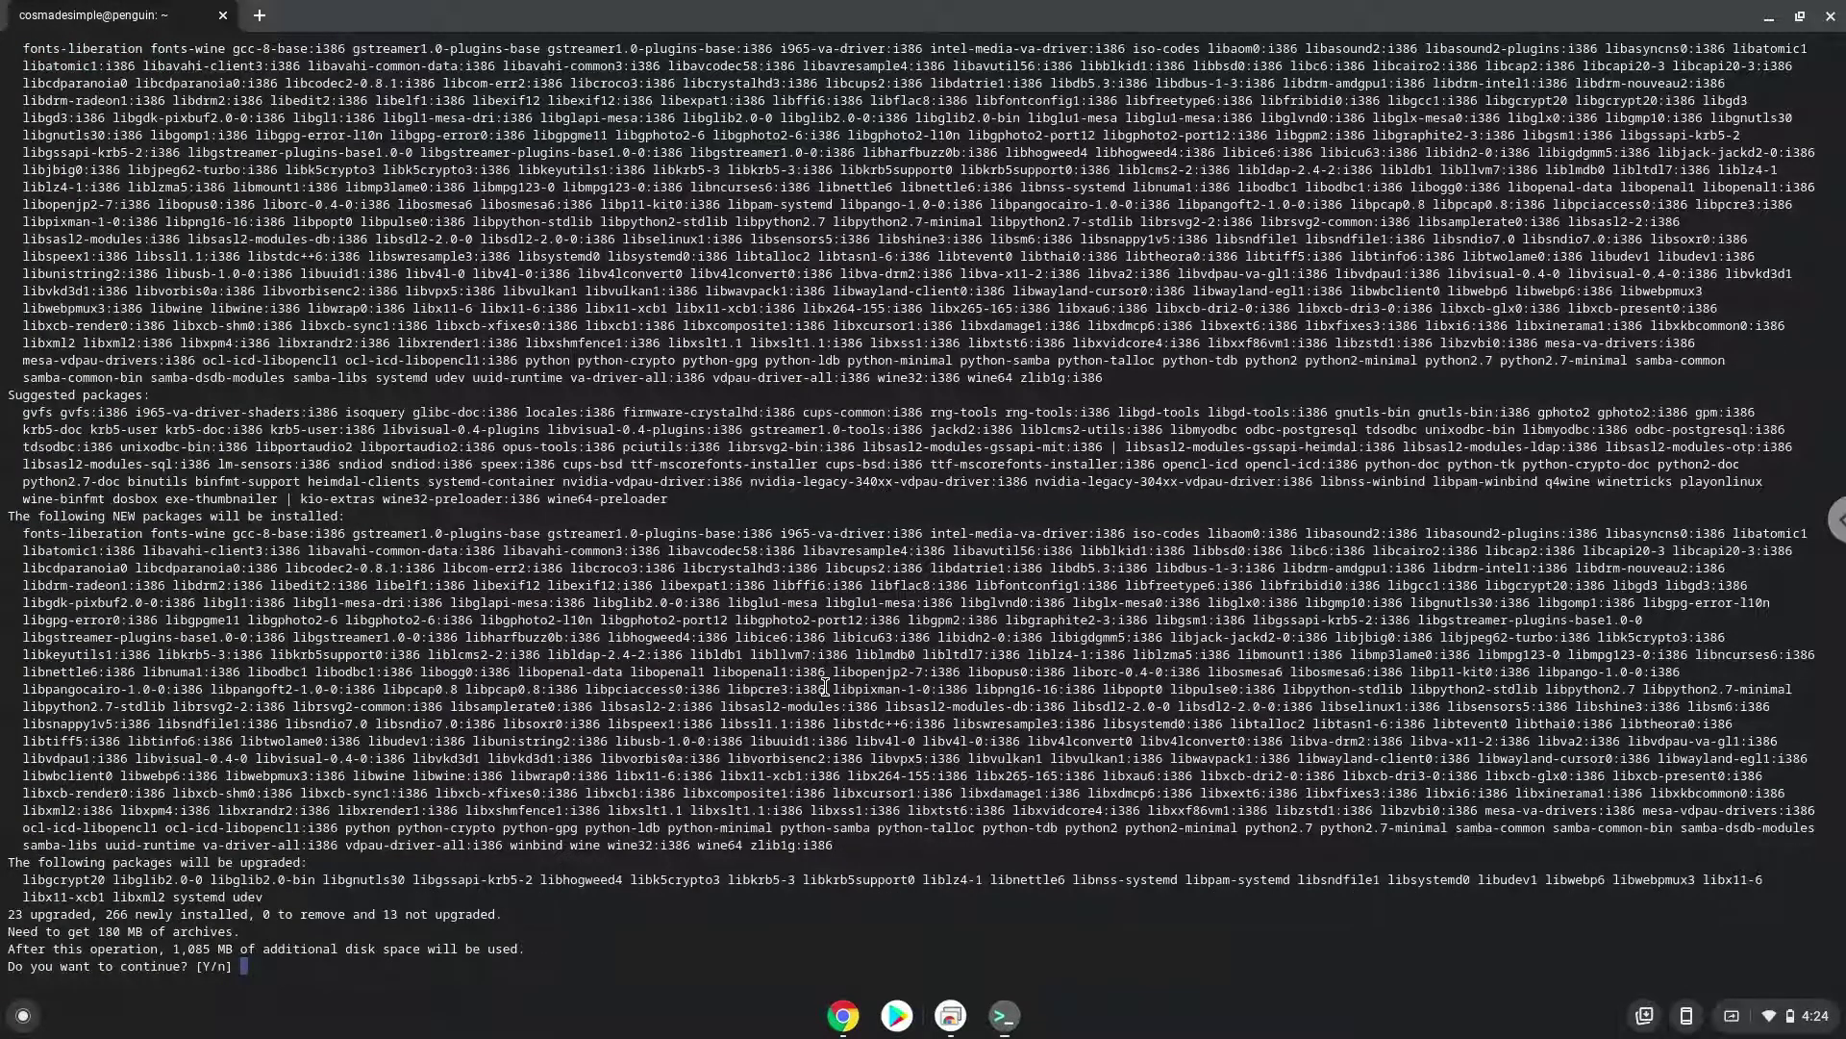
key(Return)
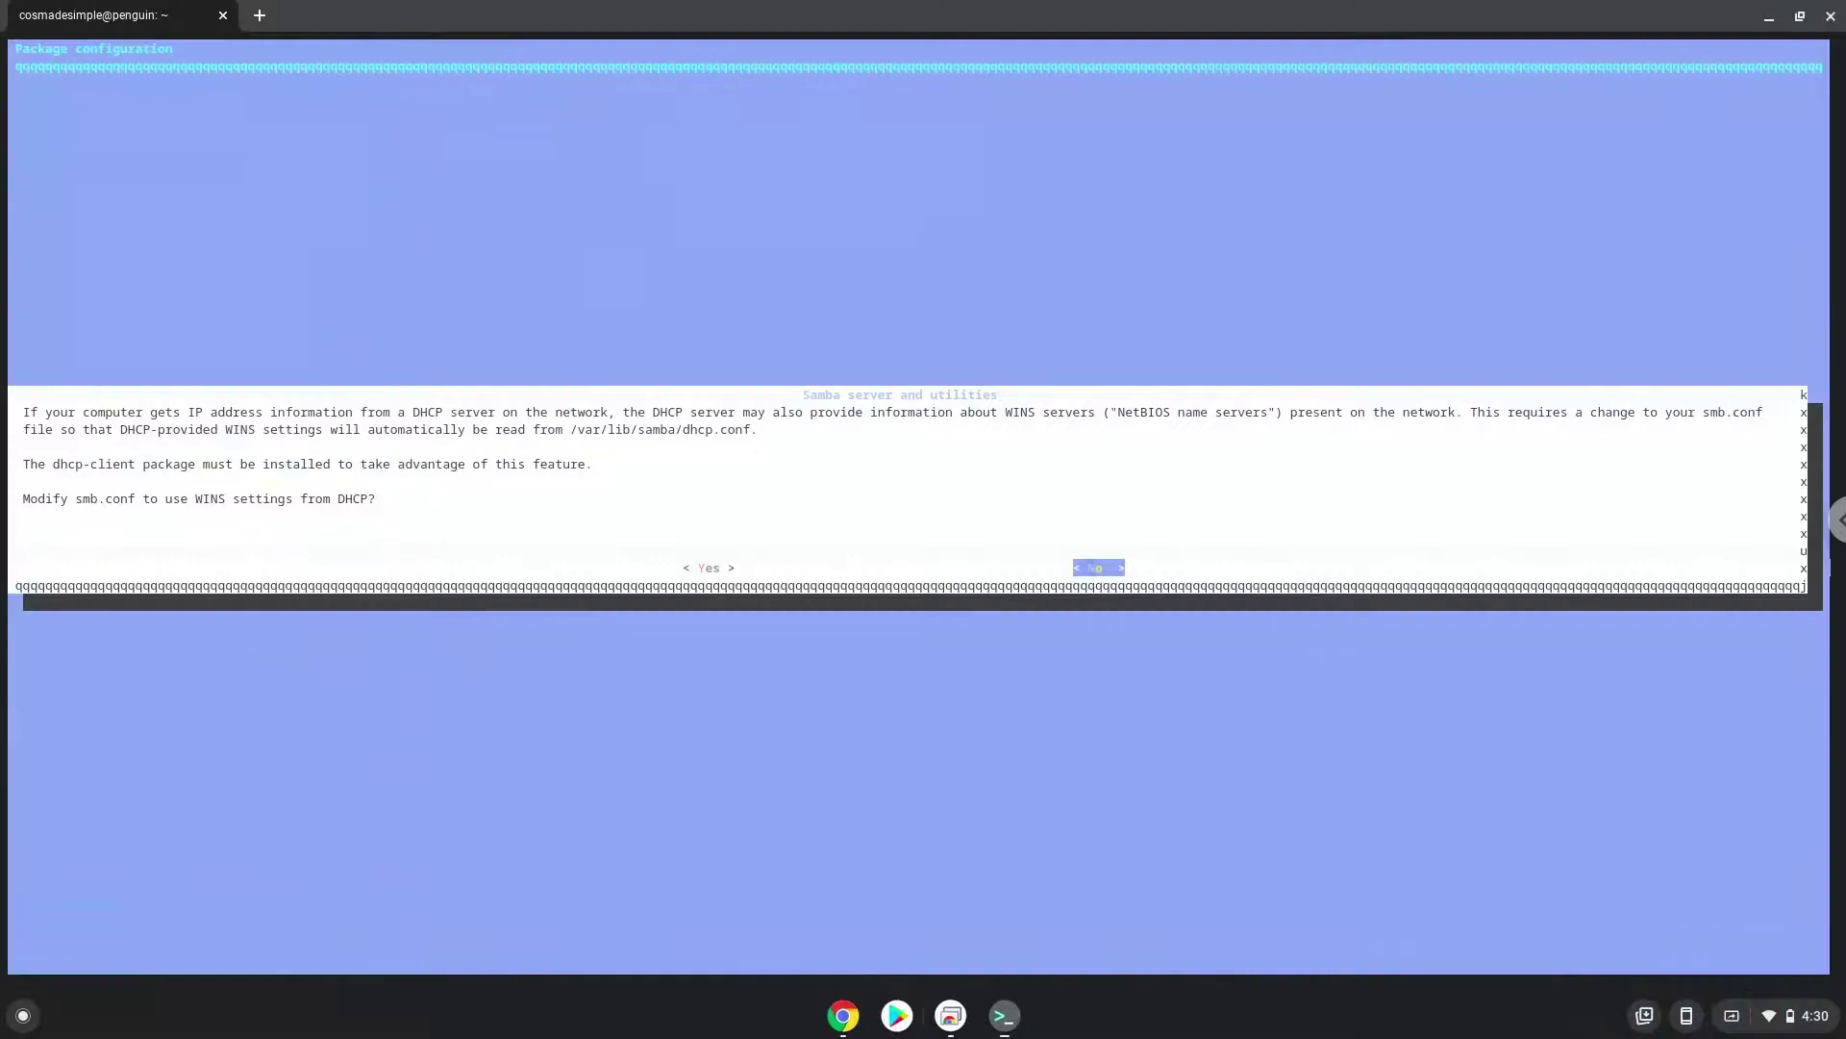
key(Return)
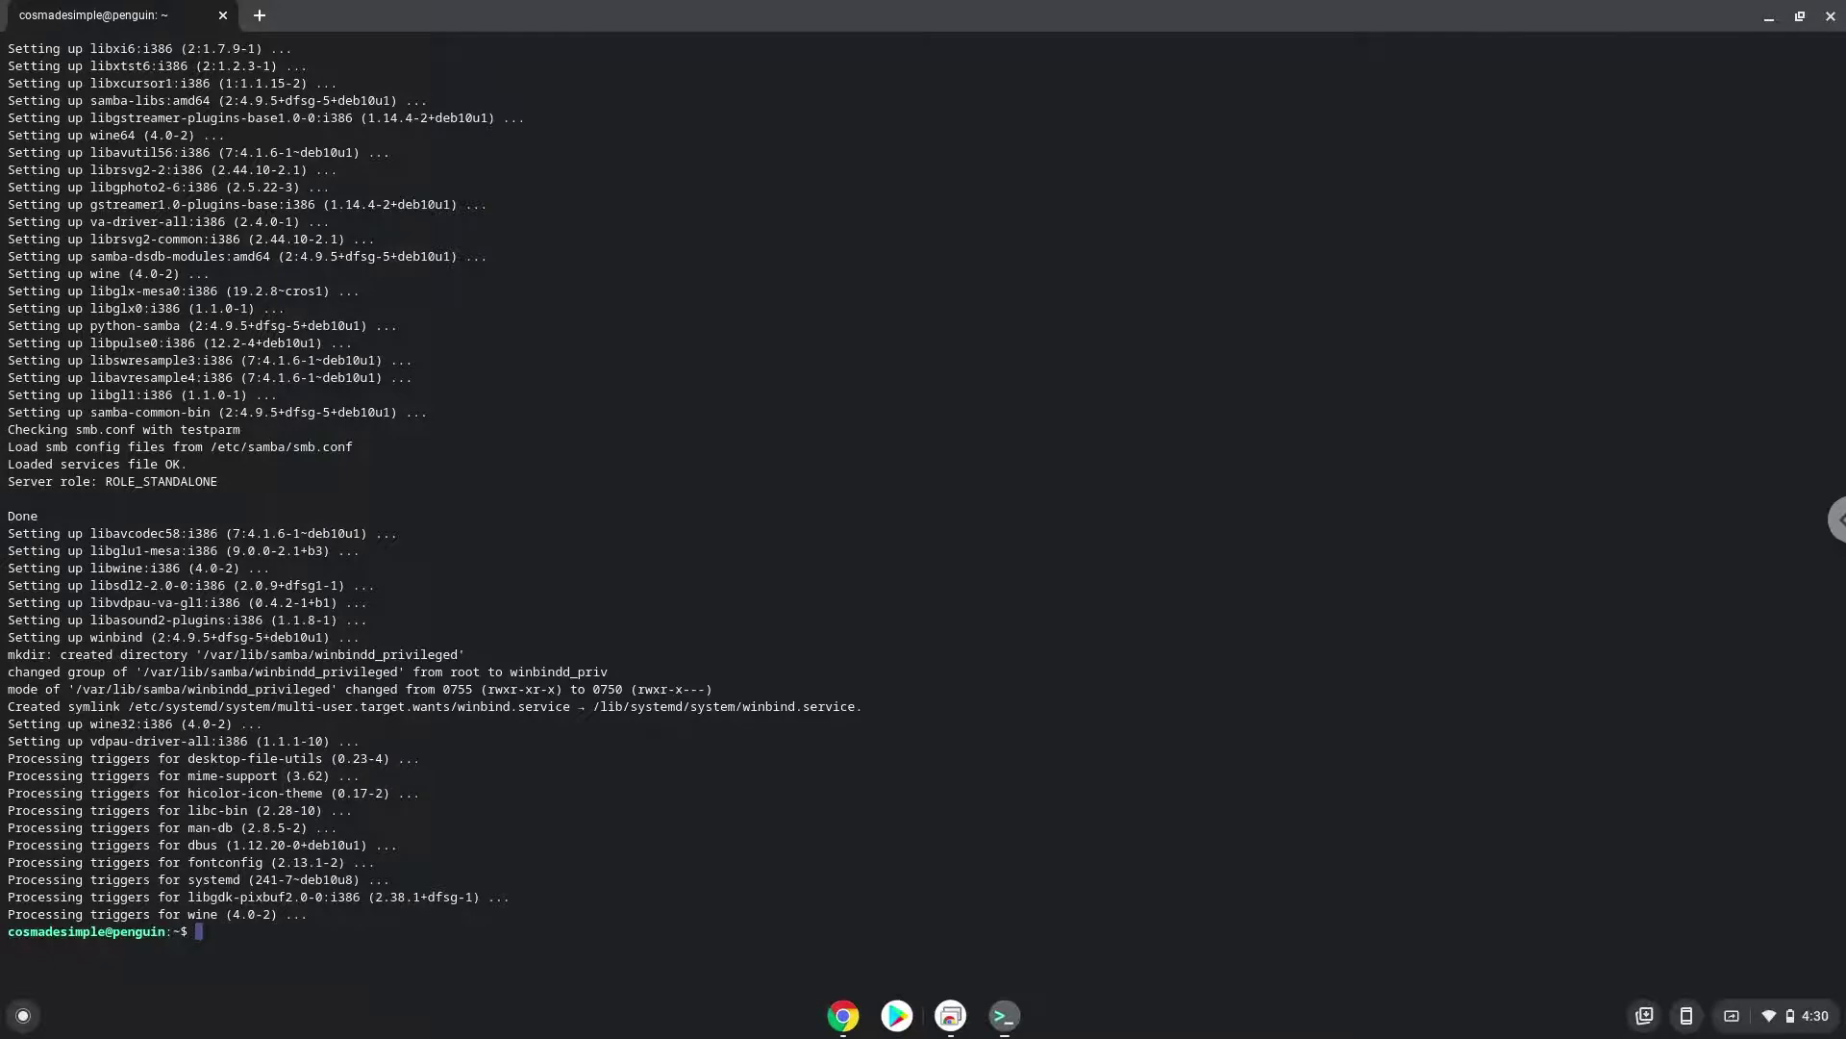
Switch to the document in Chrome and copy the command "winecfg"
click(845, 1017)
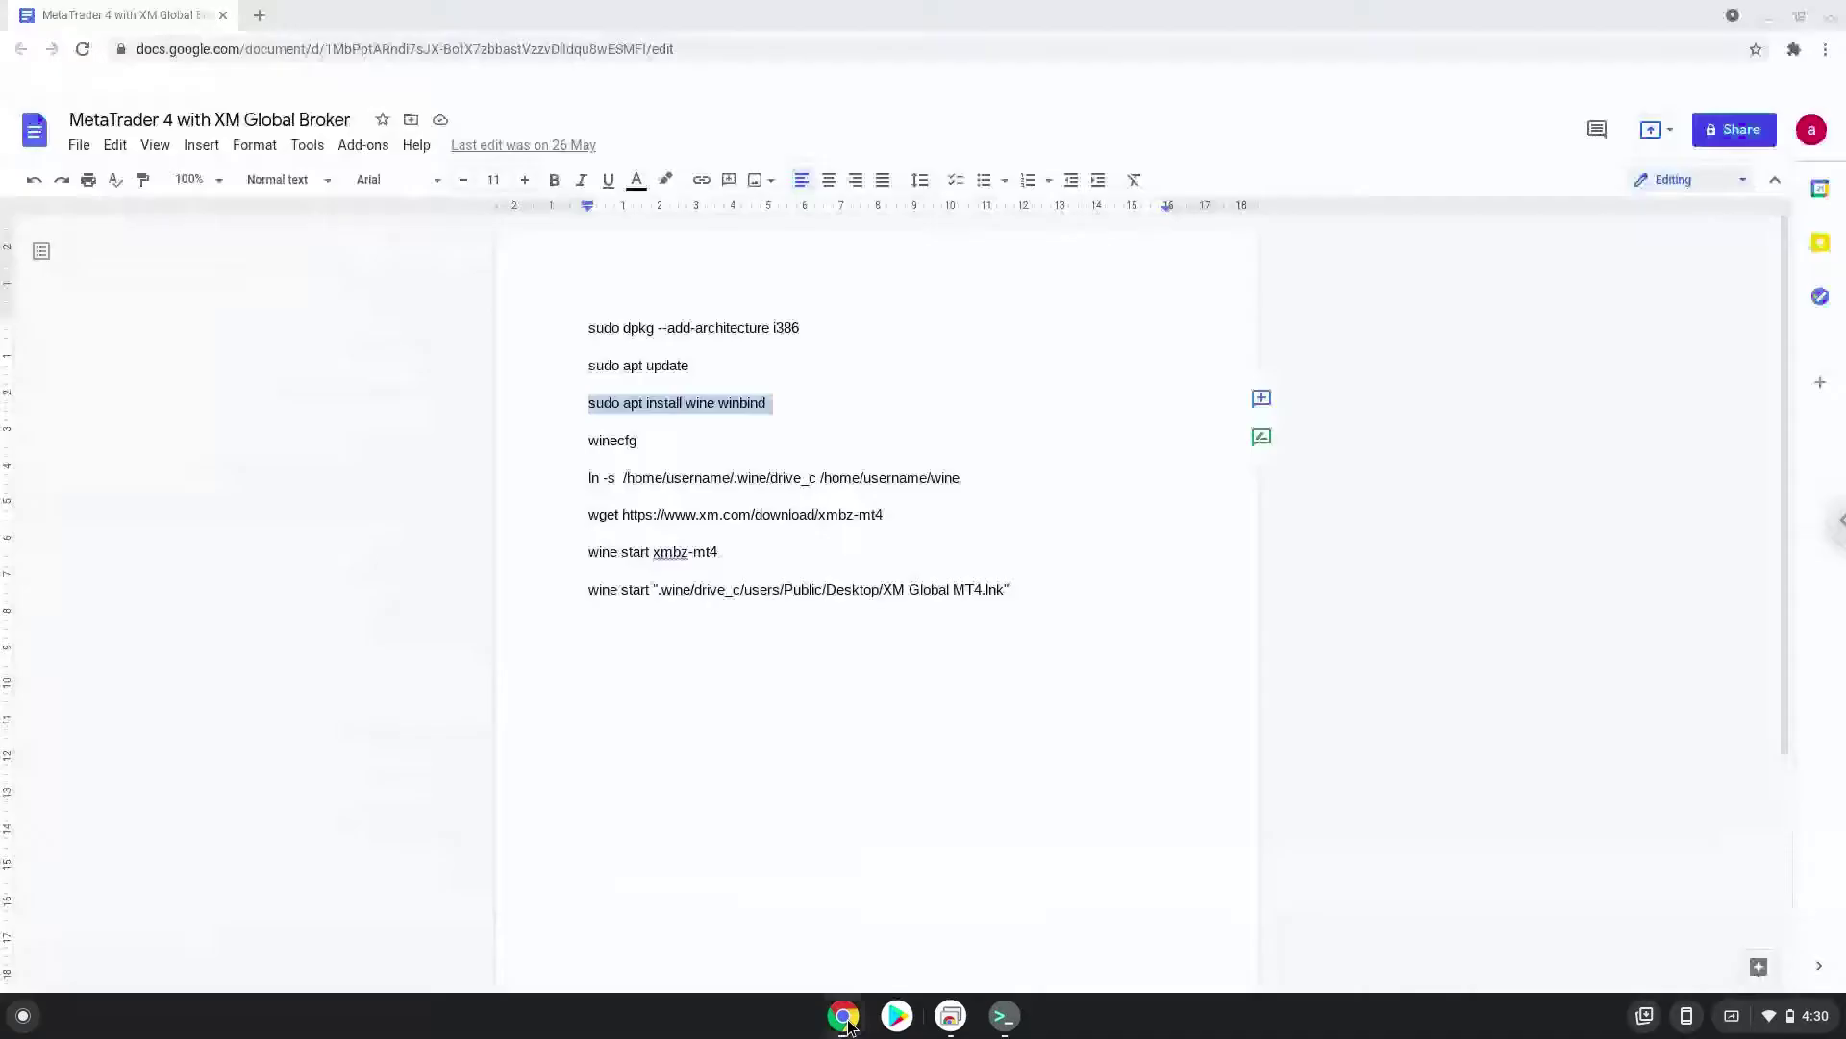
triple_click(609, 444)
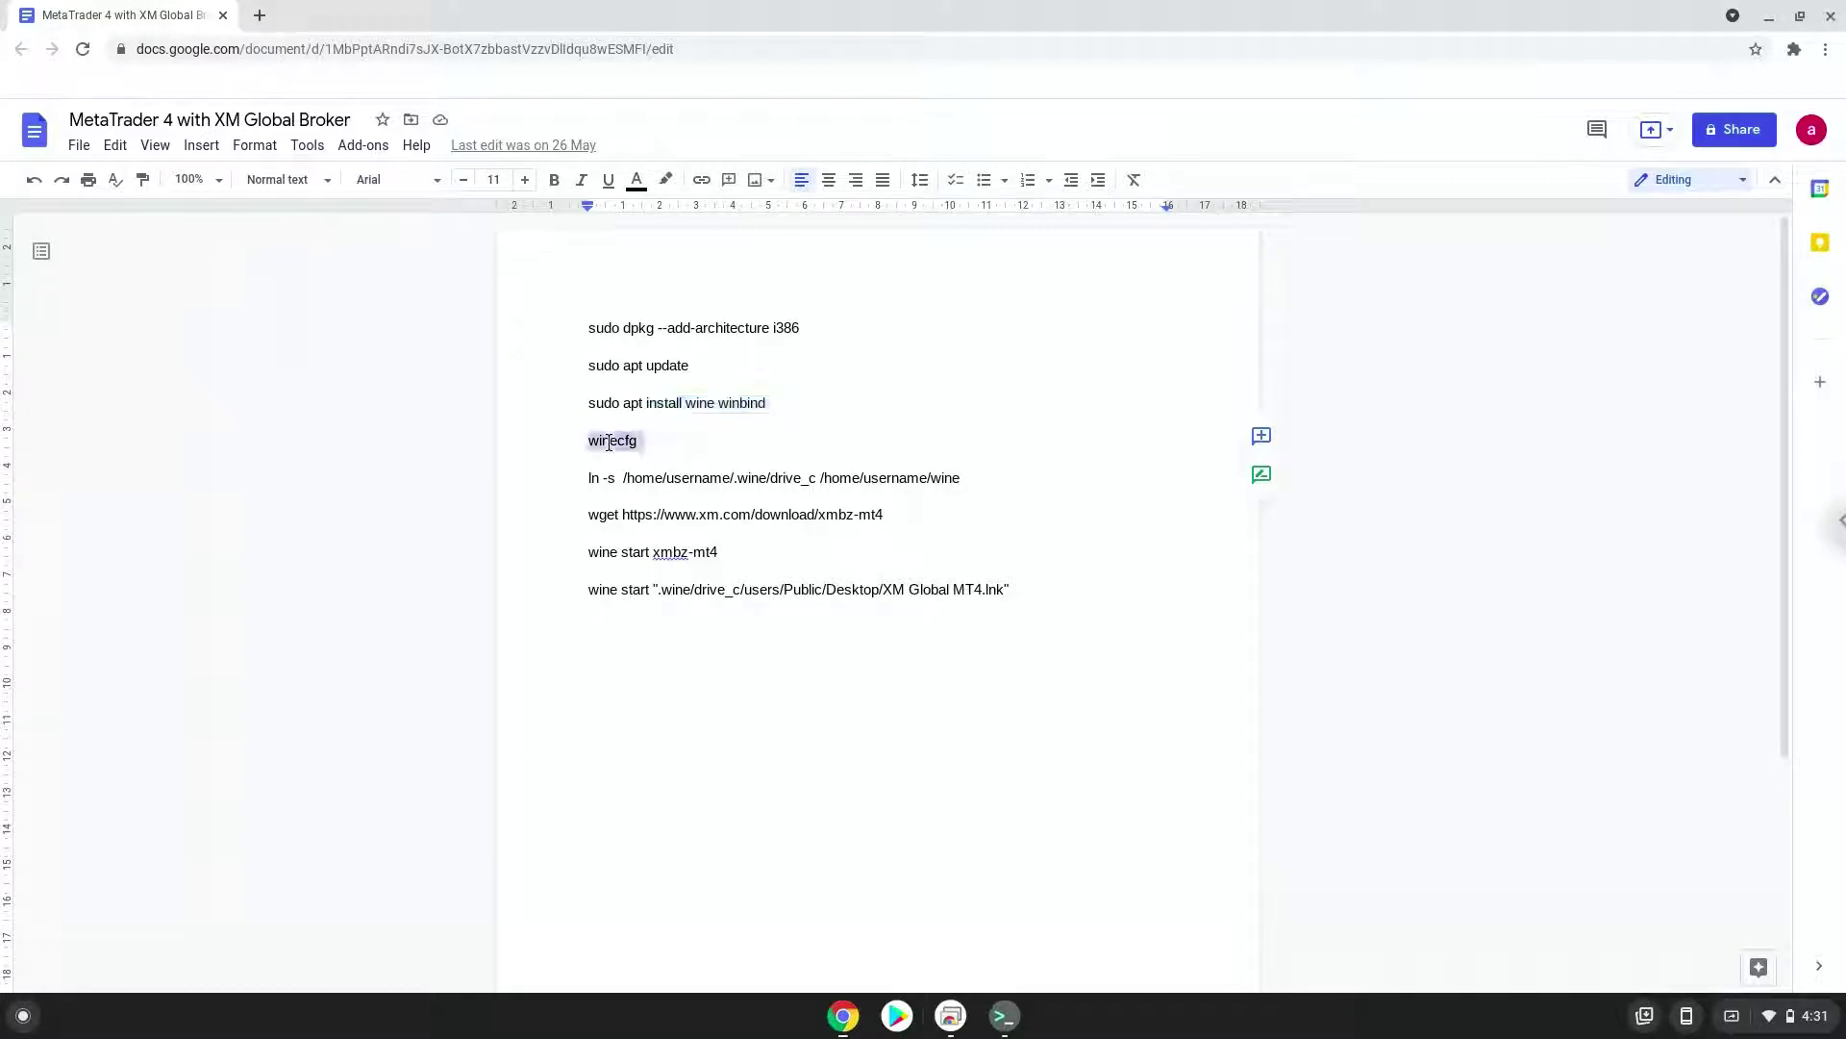
right_click(609, 444)
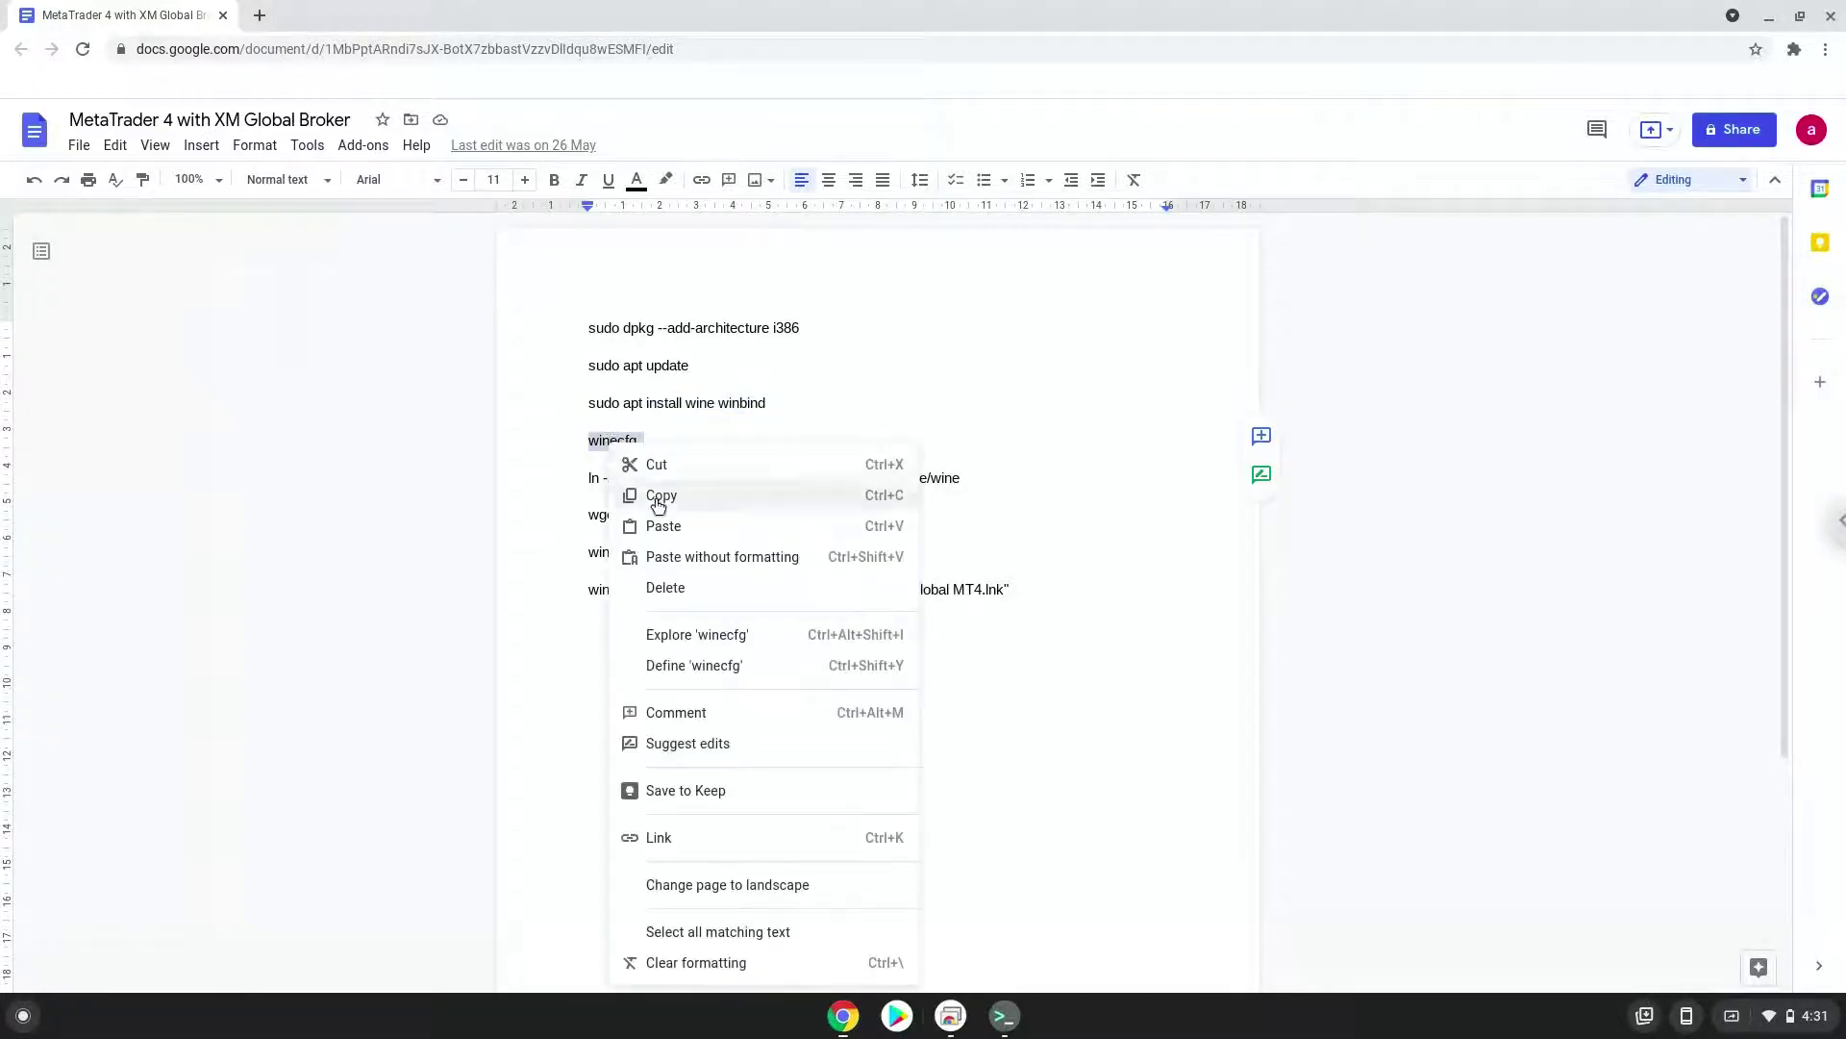
key(ctrl+c)
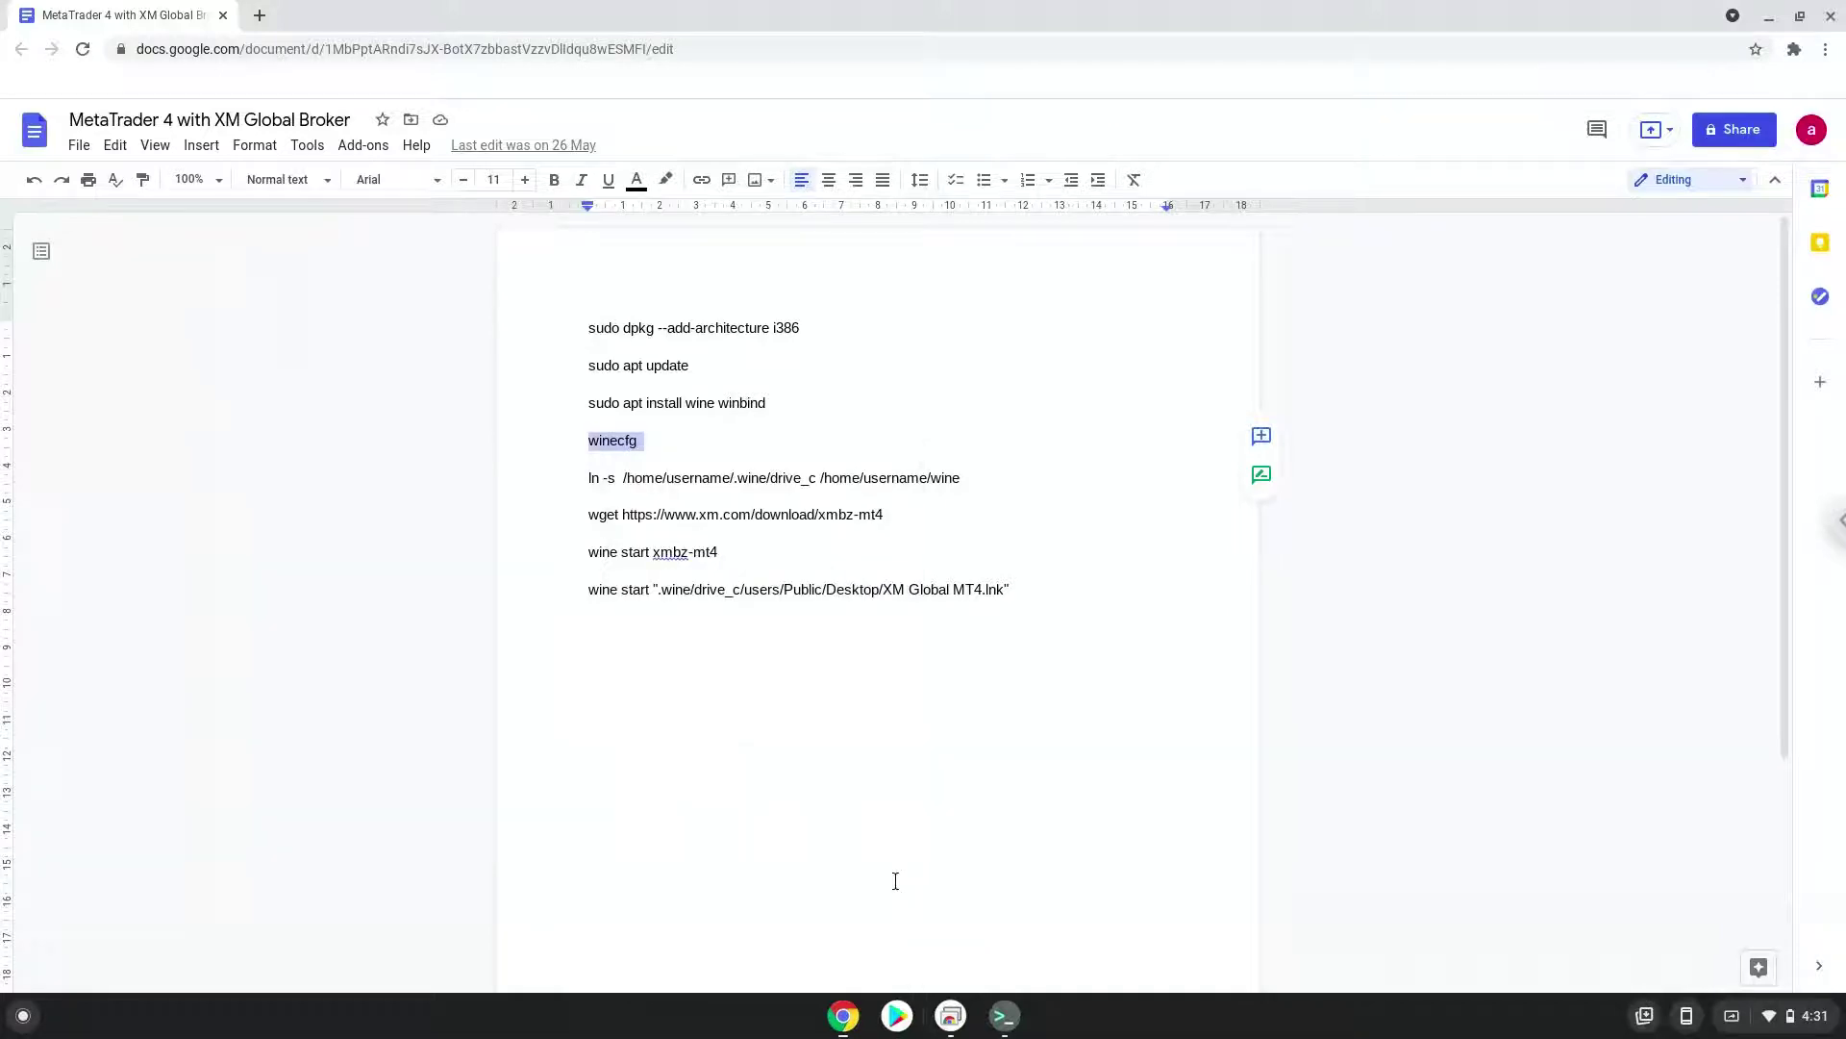
Run the copied "winecfg" command in Terminal and close the Wine configuration window without changing its settings
click(1005, 1017)
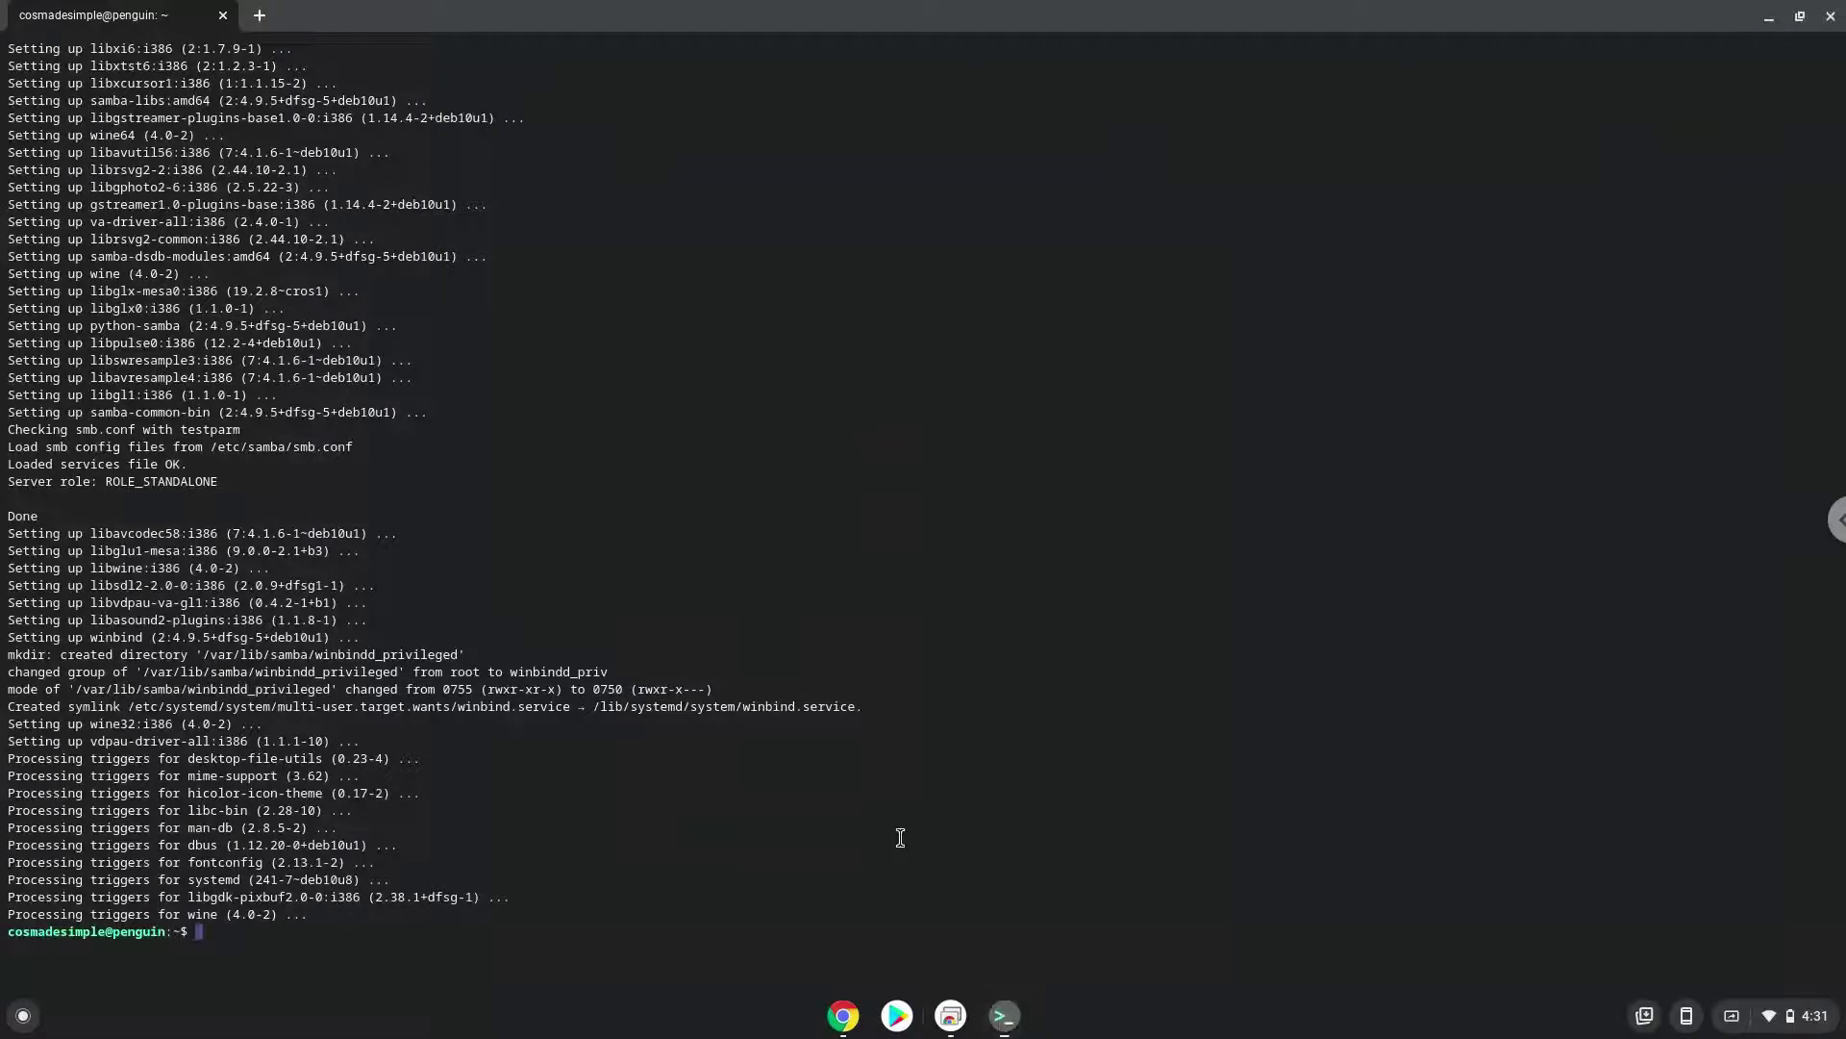
key(ctrl+shift+v)
key(Return)
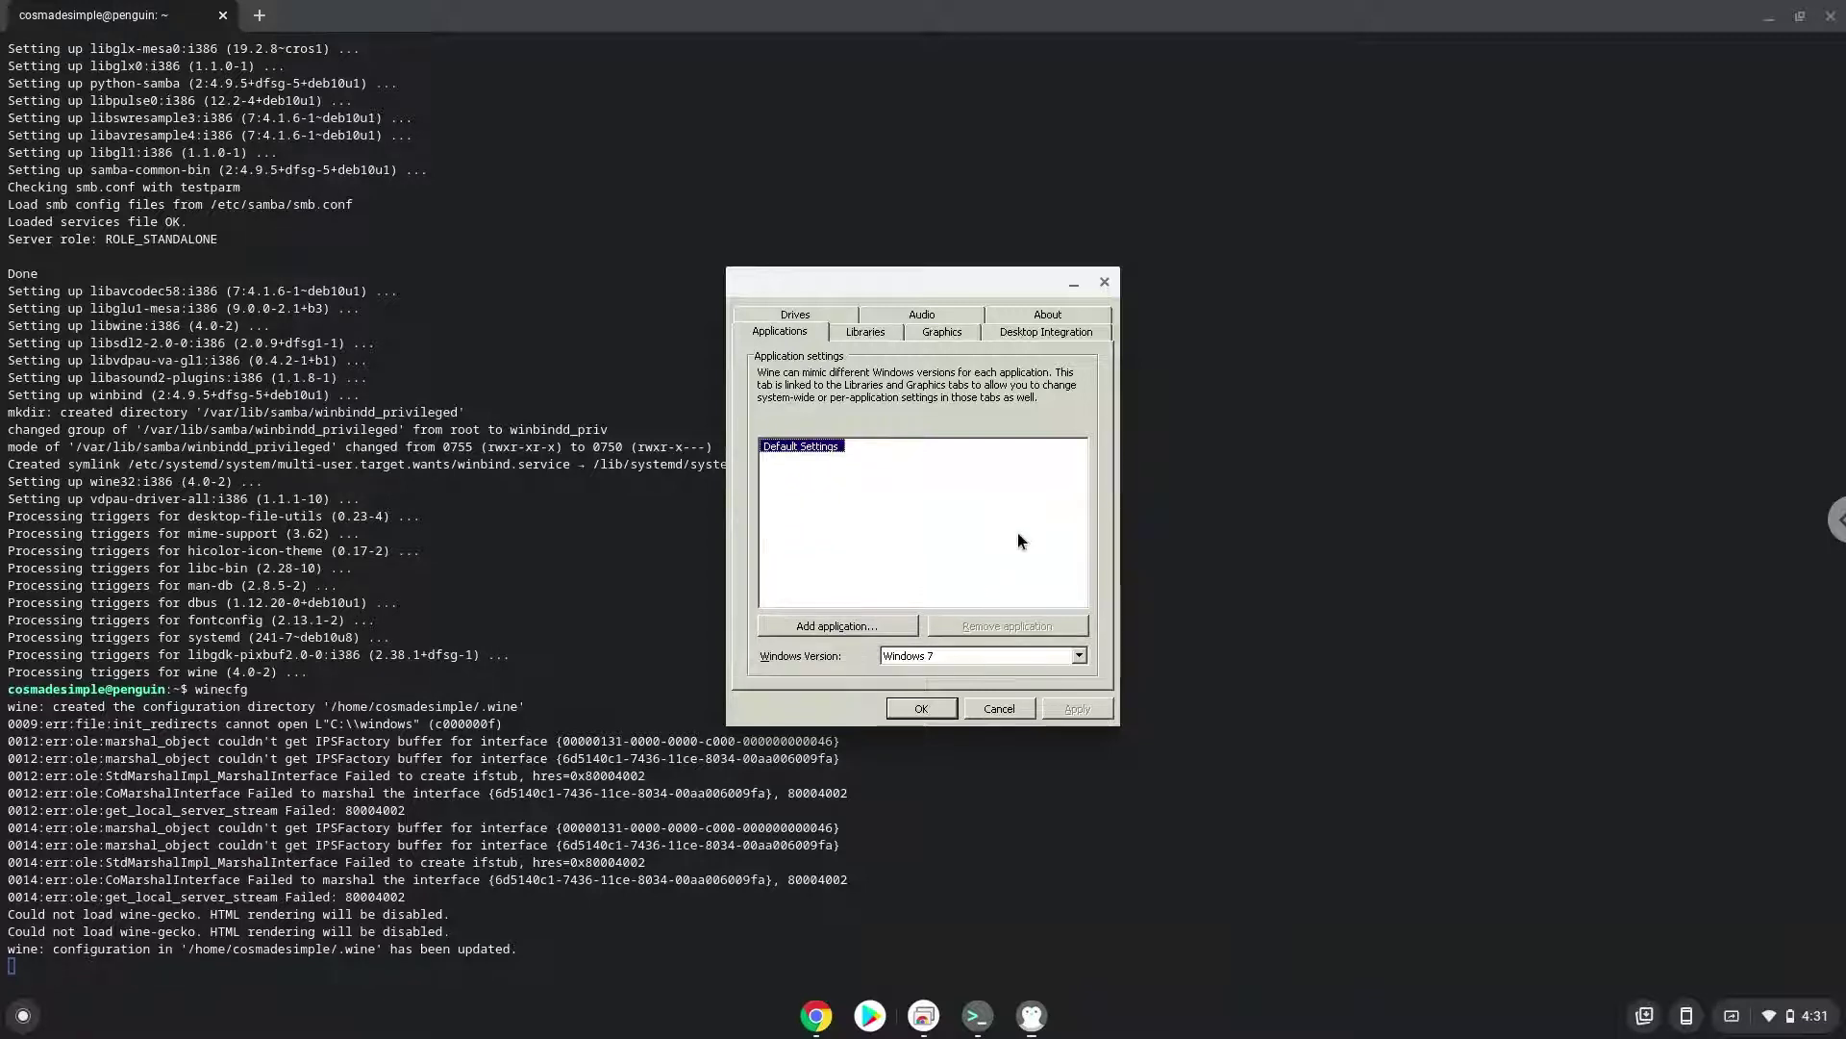
click(1106, 279)
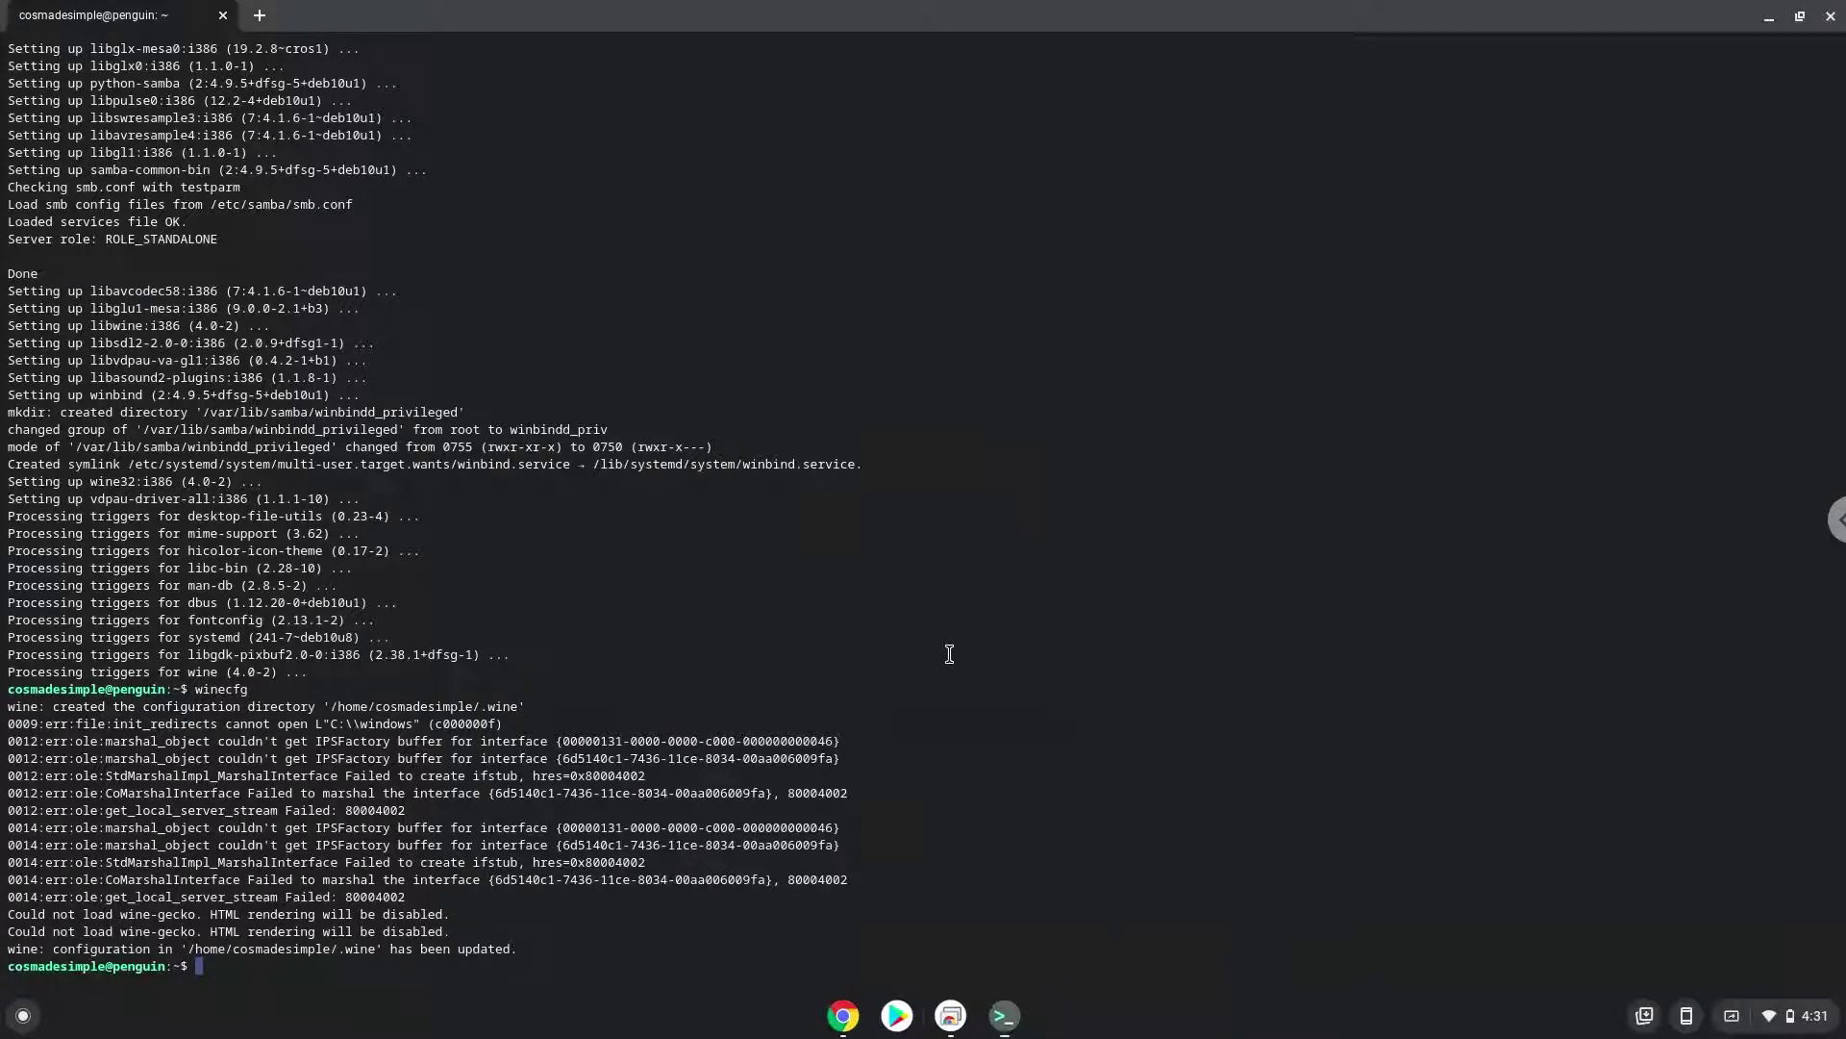
Copy the Linux username from the current prompt in Terminal
click(842, 1018)
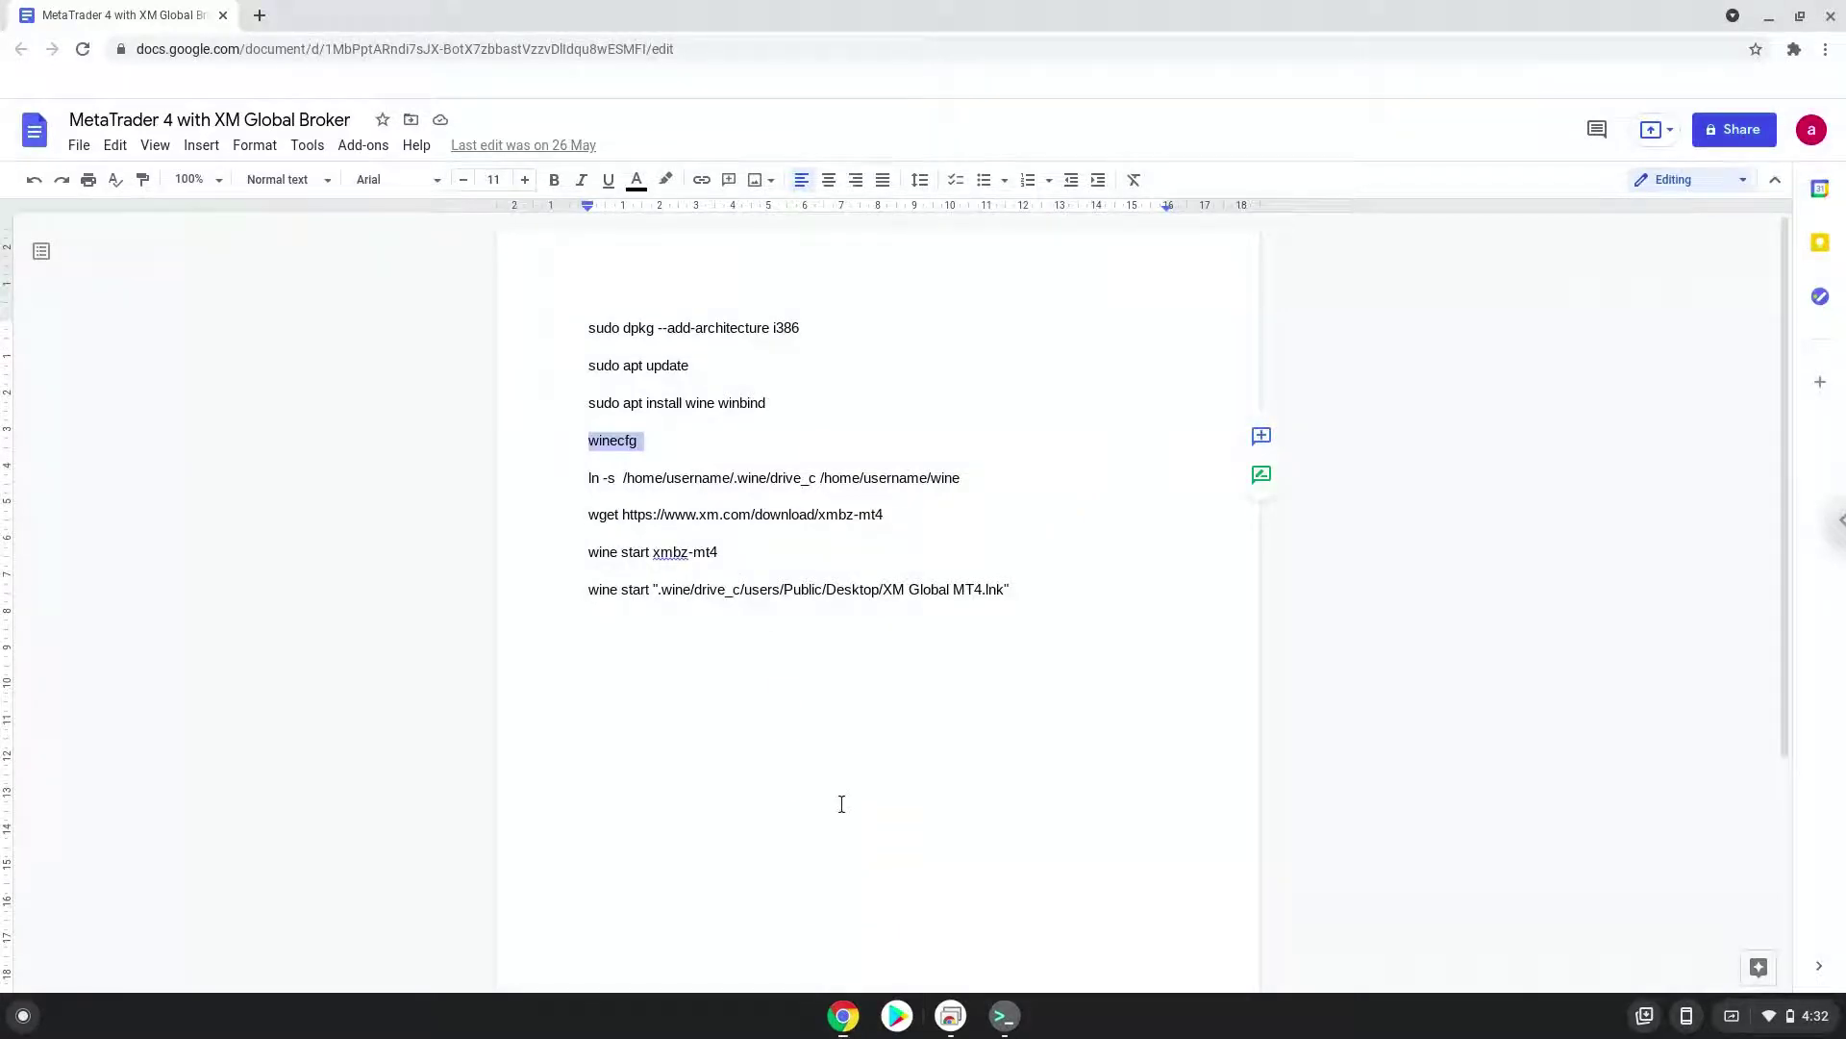
click(1001, 1019)
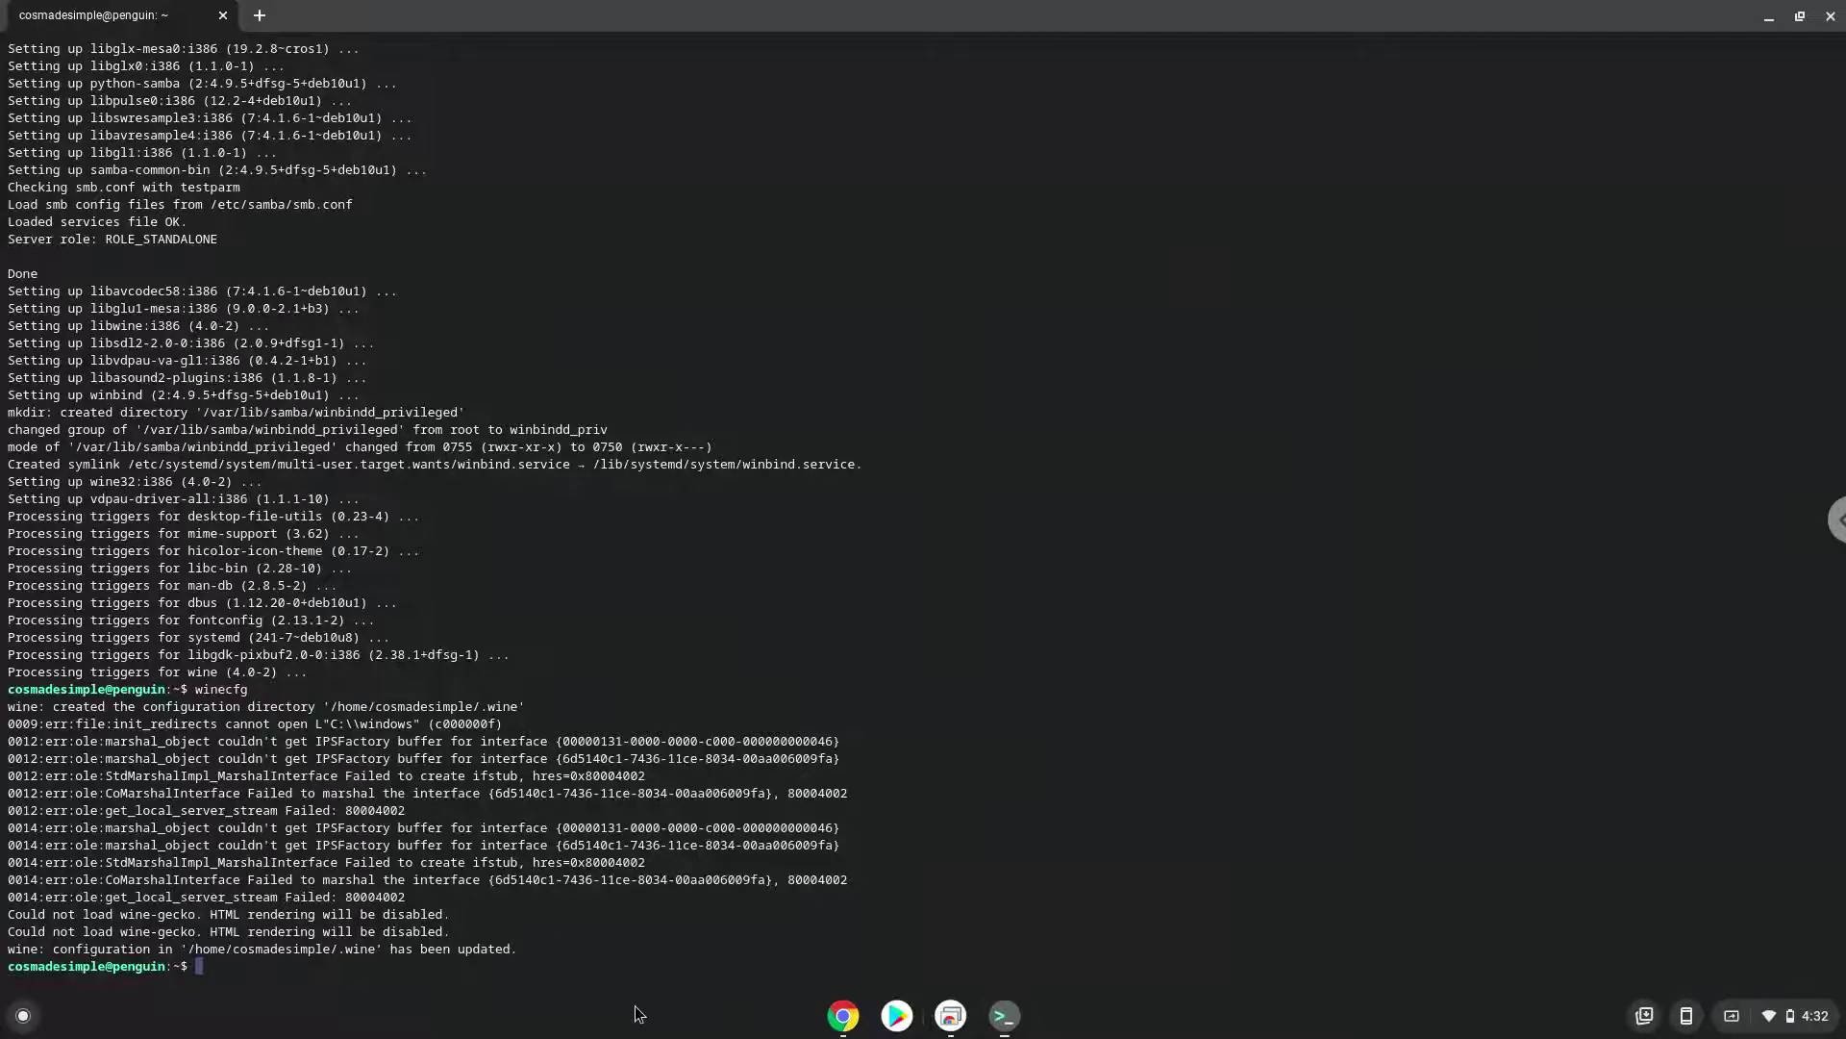
drag(110, 968, 8, 968)
click(108, 965)
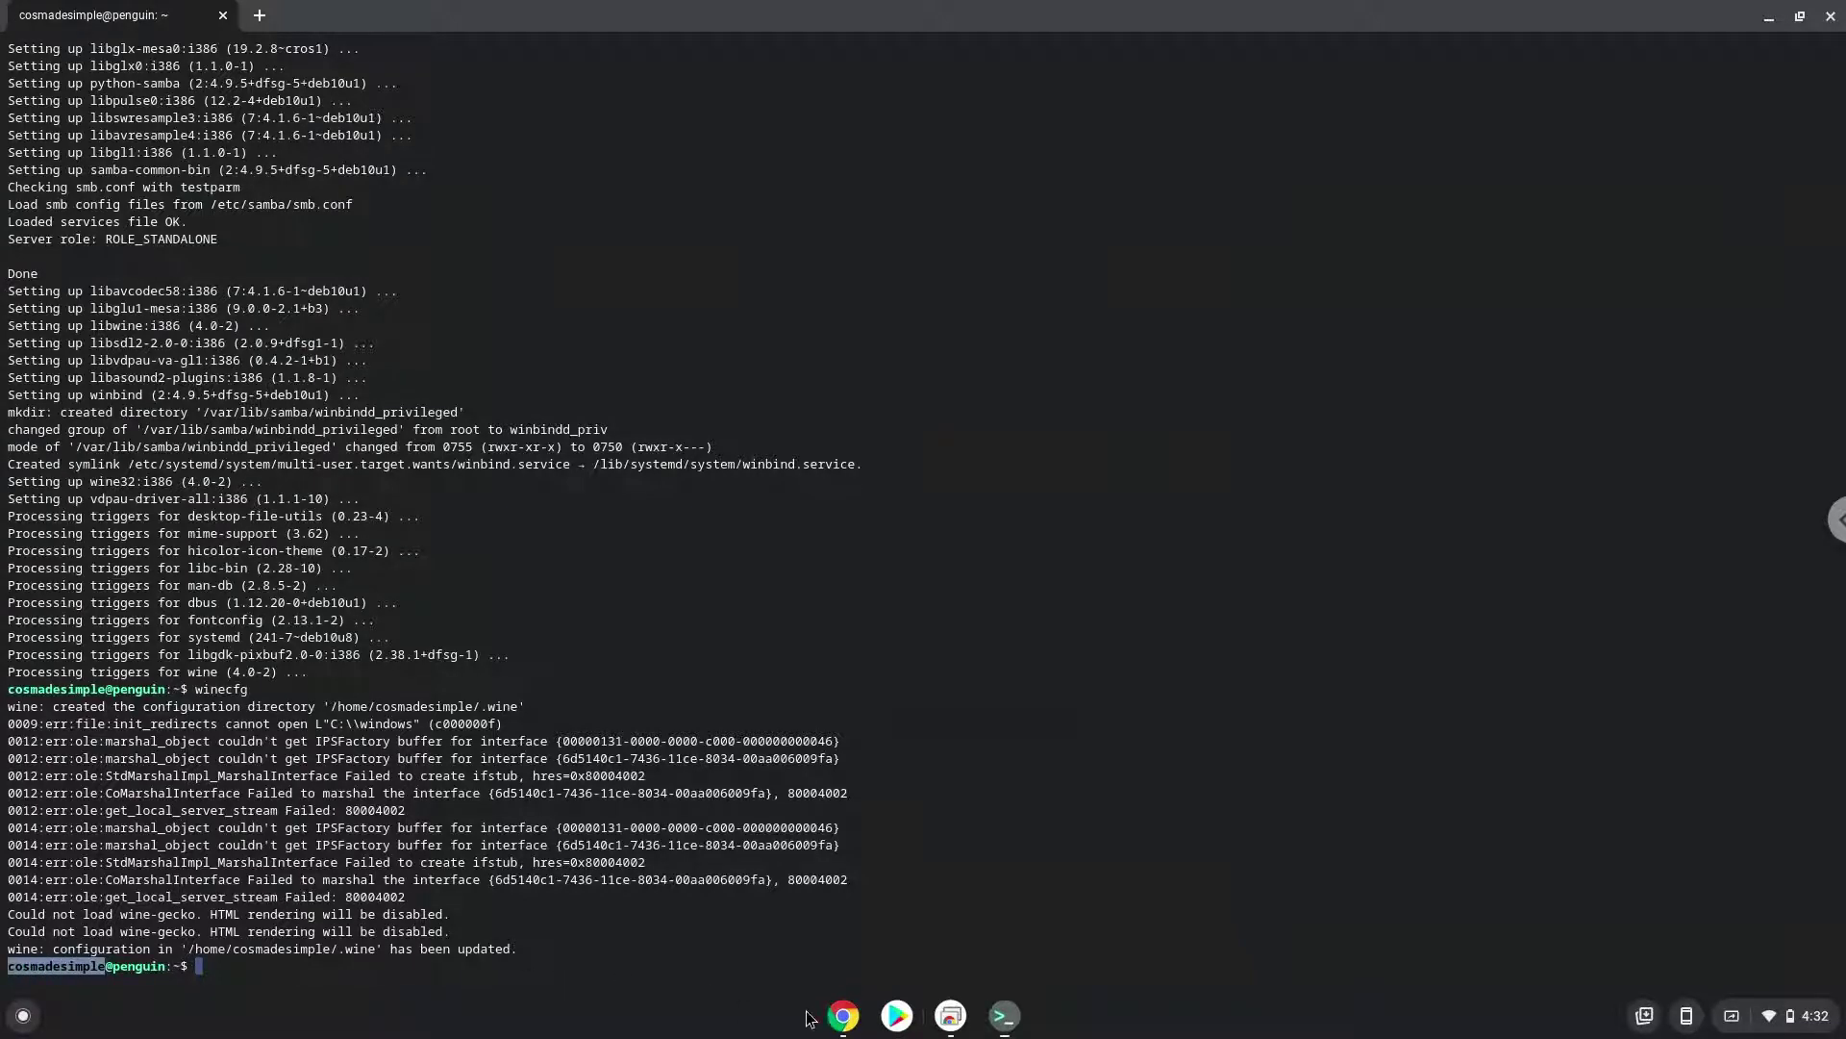
In the Chrome document, replace both "username" placeholders in the "ln -s" command with the copied Linux username, without formatting
click(842, 1016)
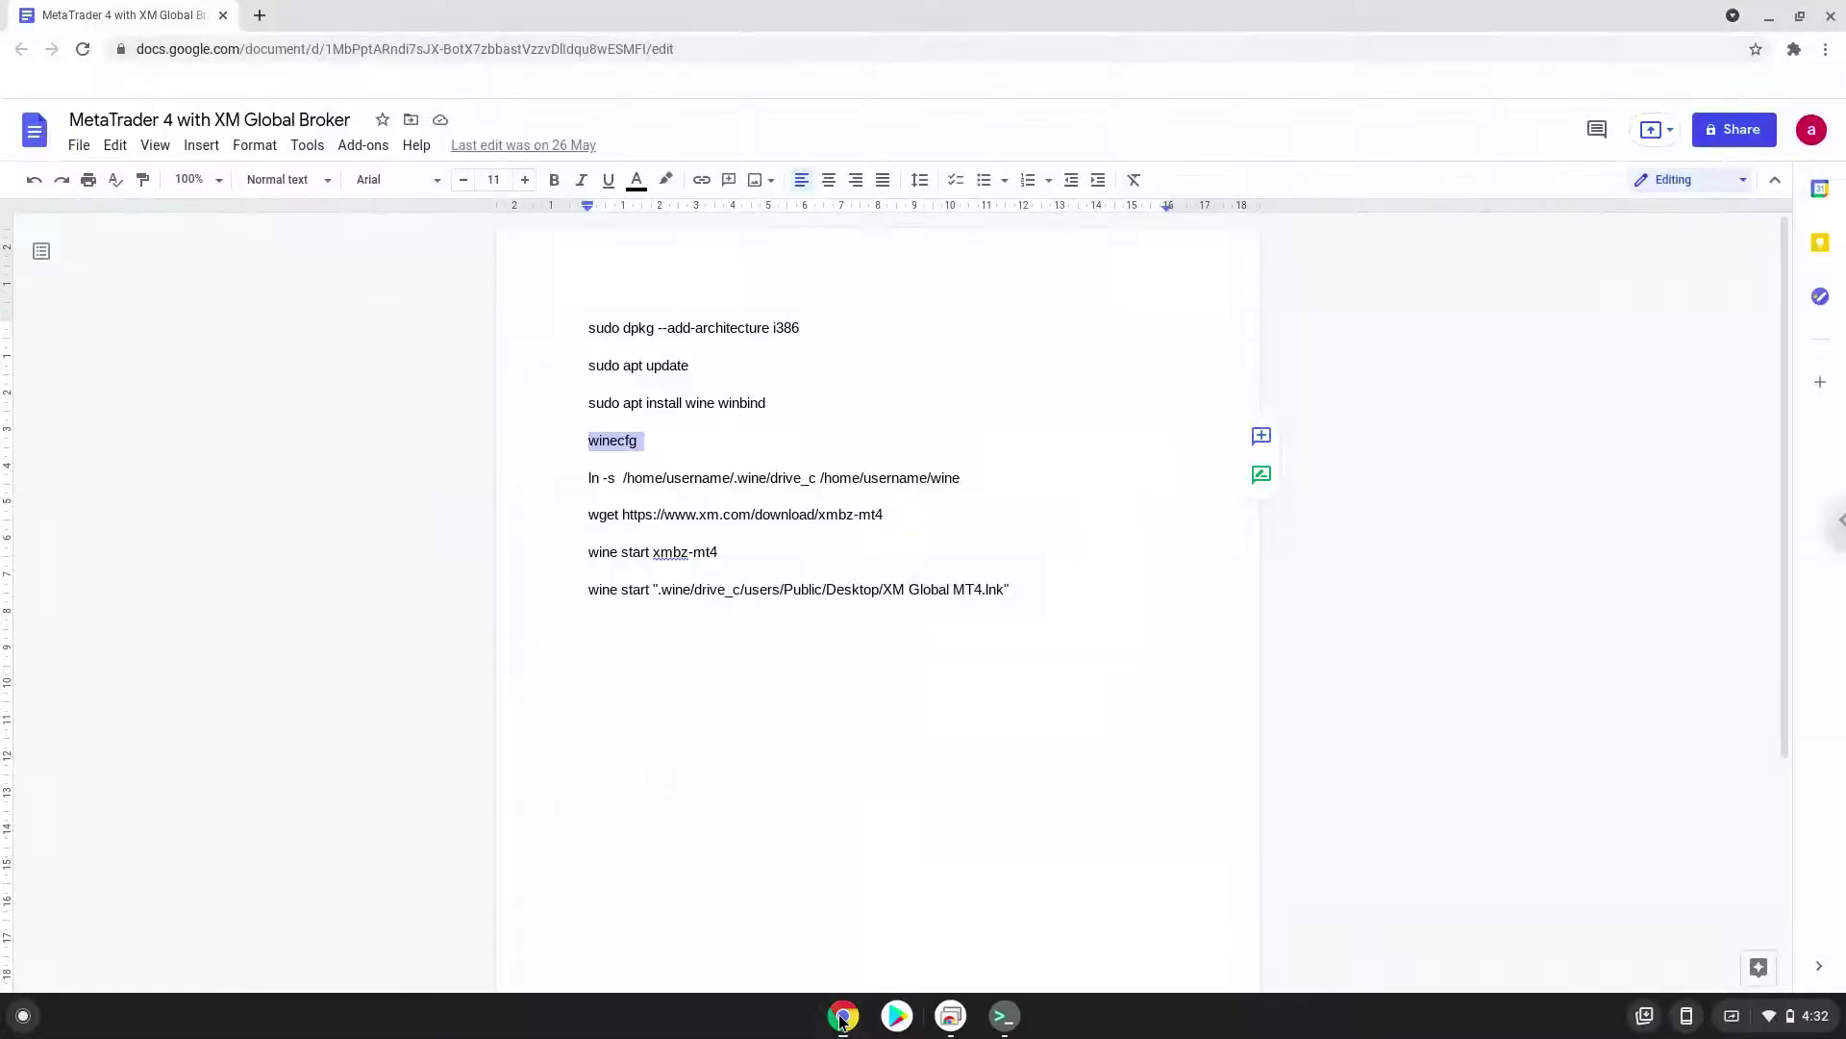
double_click(695, 477)
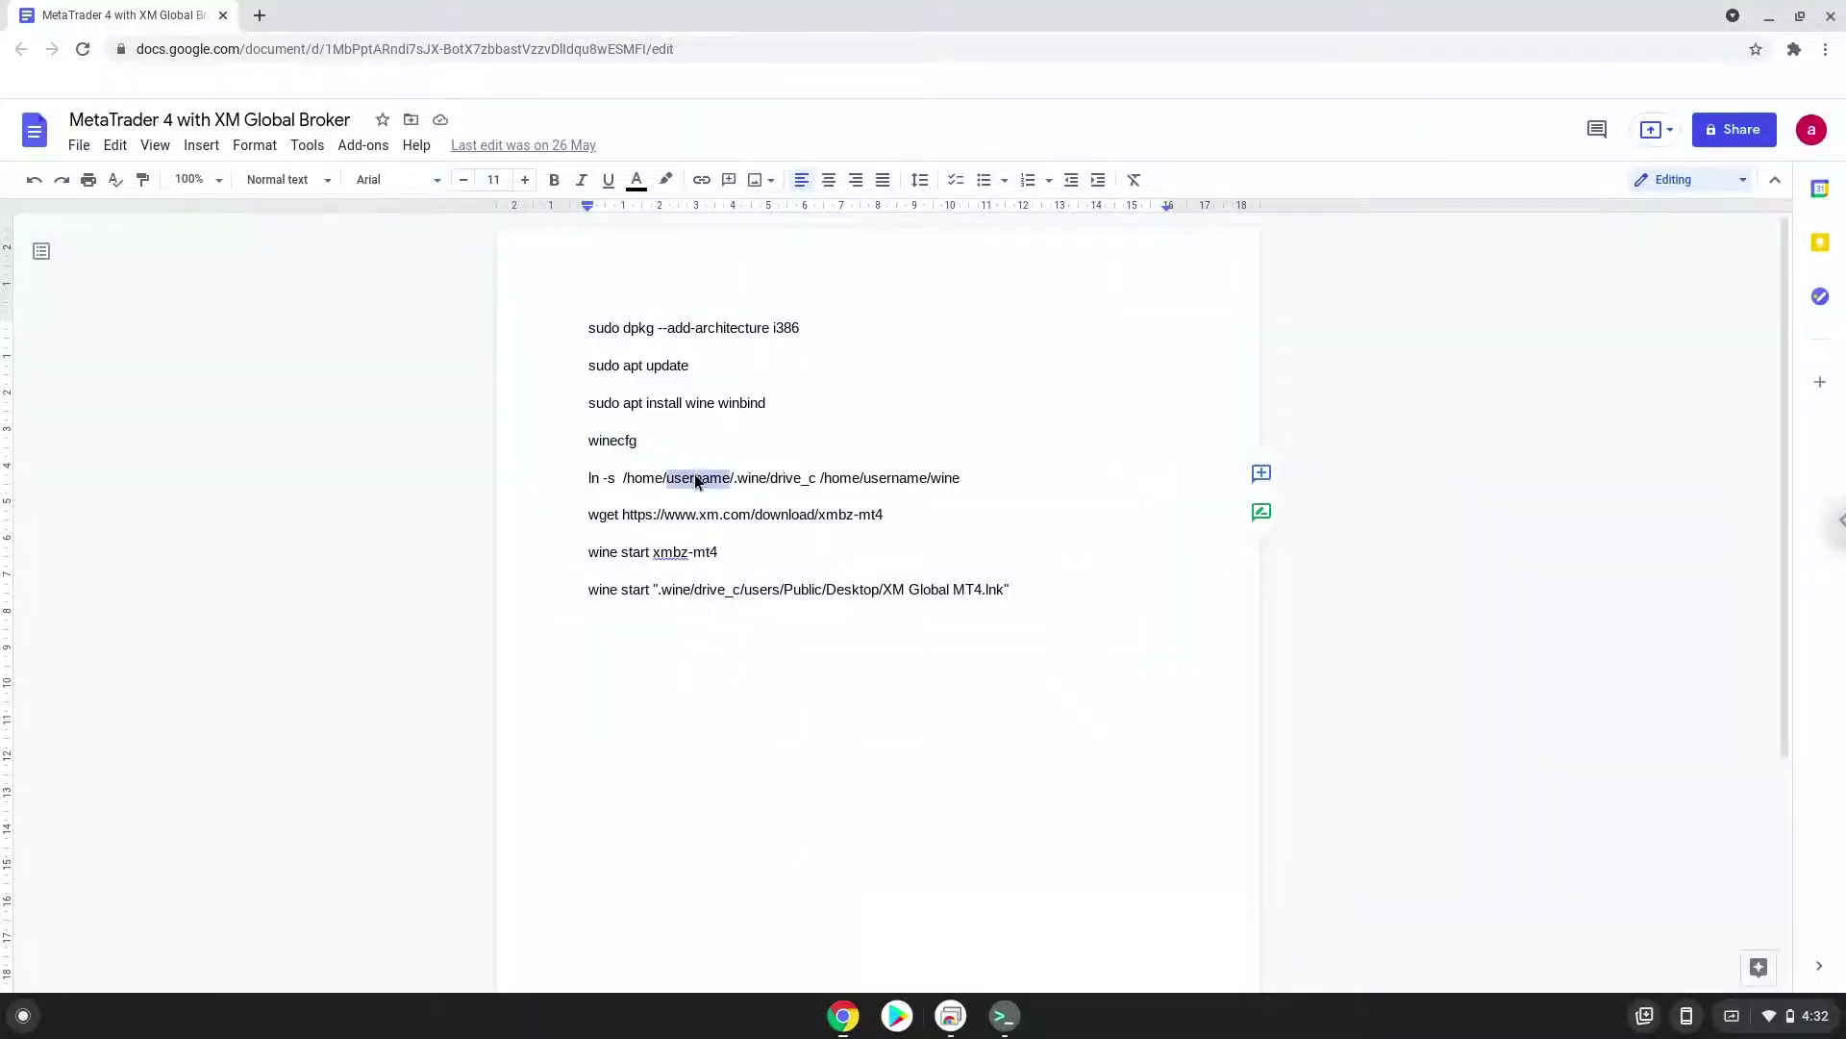
right_click(694, 475)
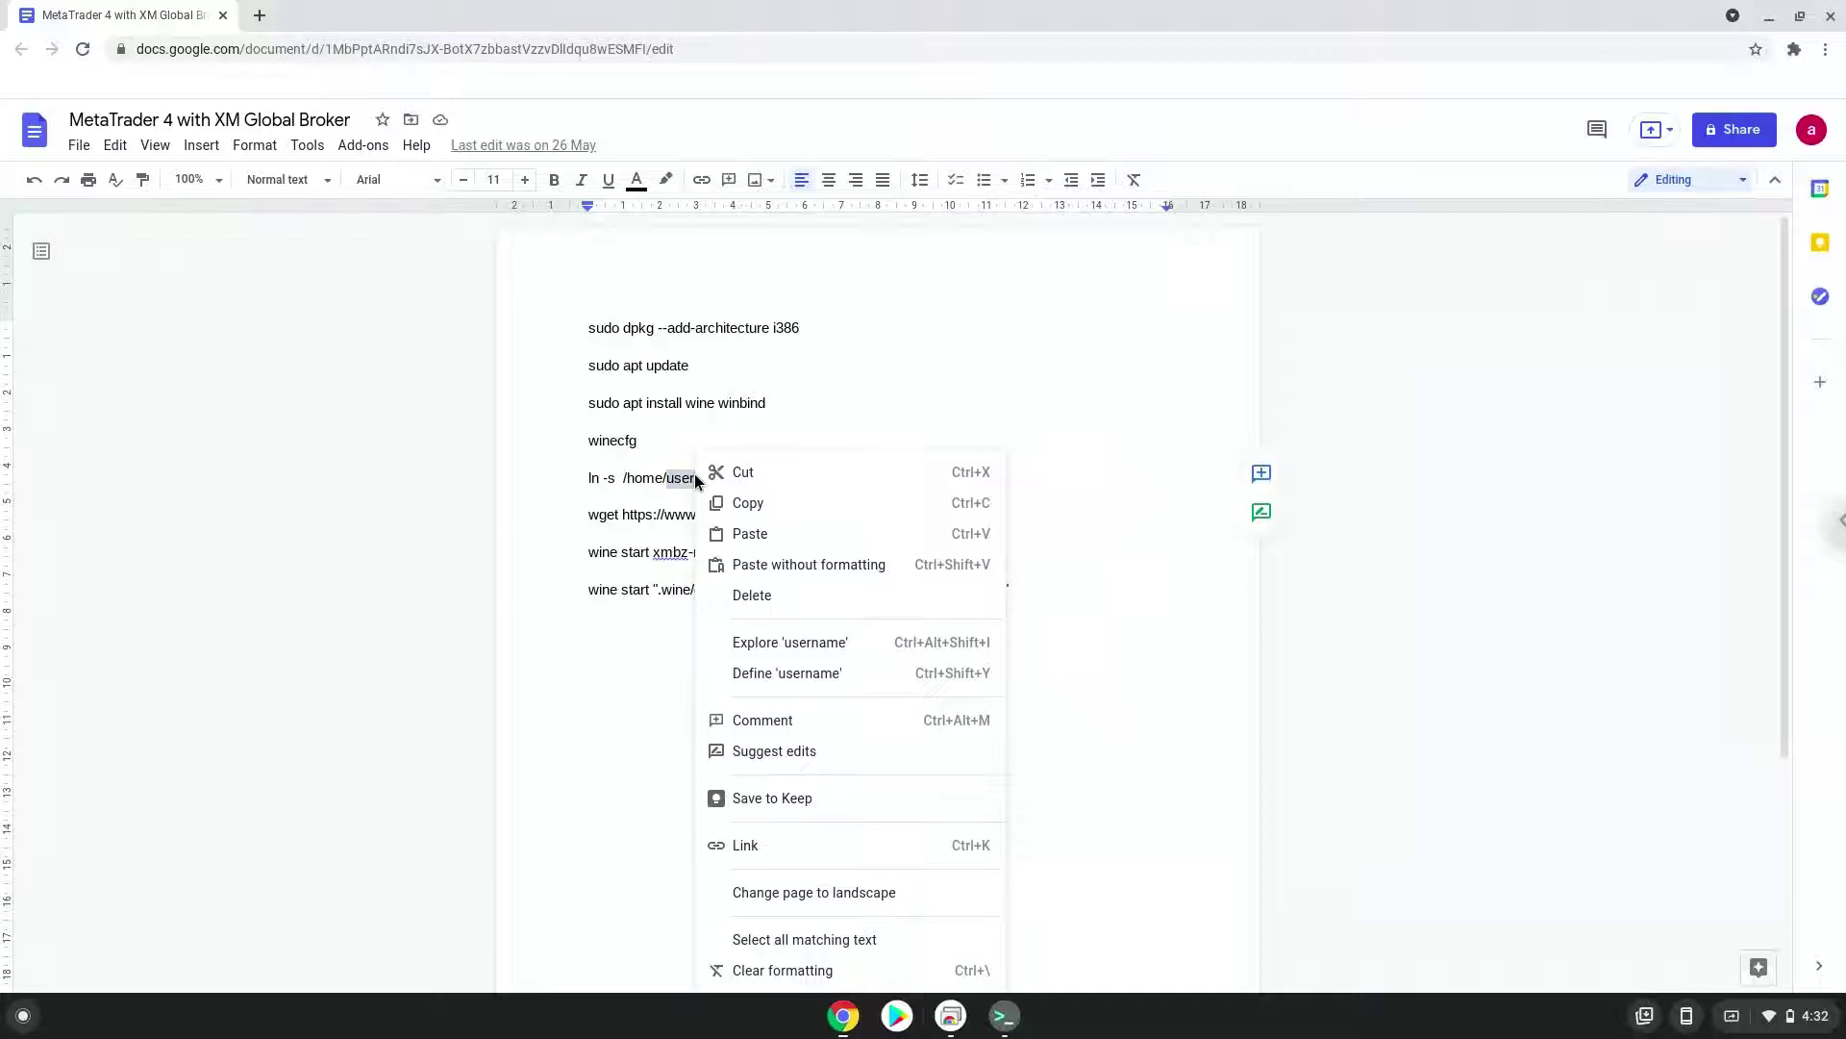
click(767, 565)
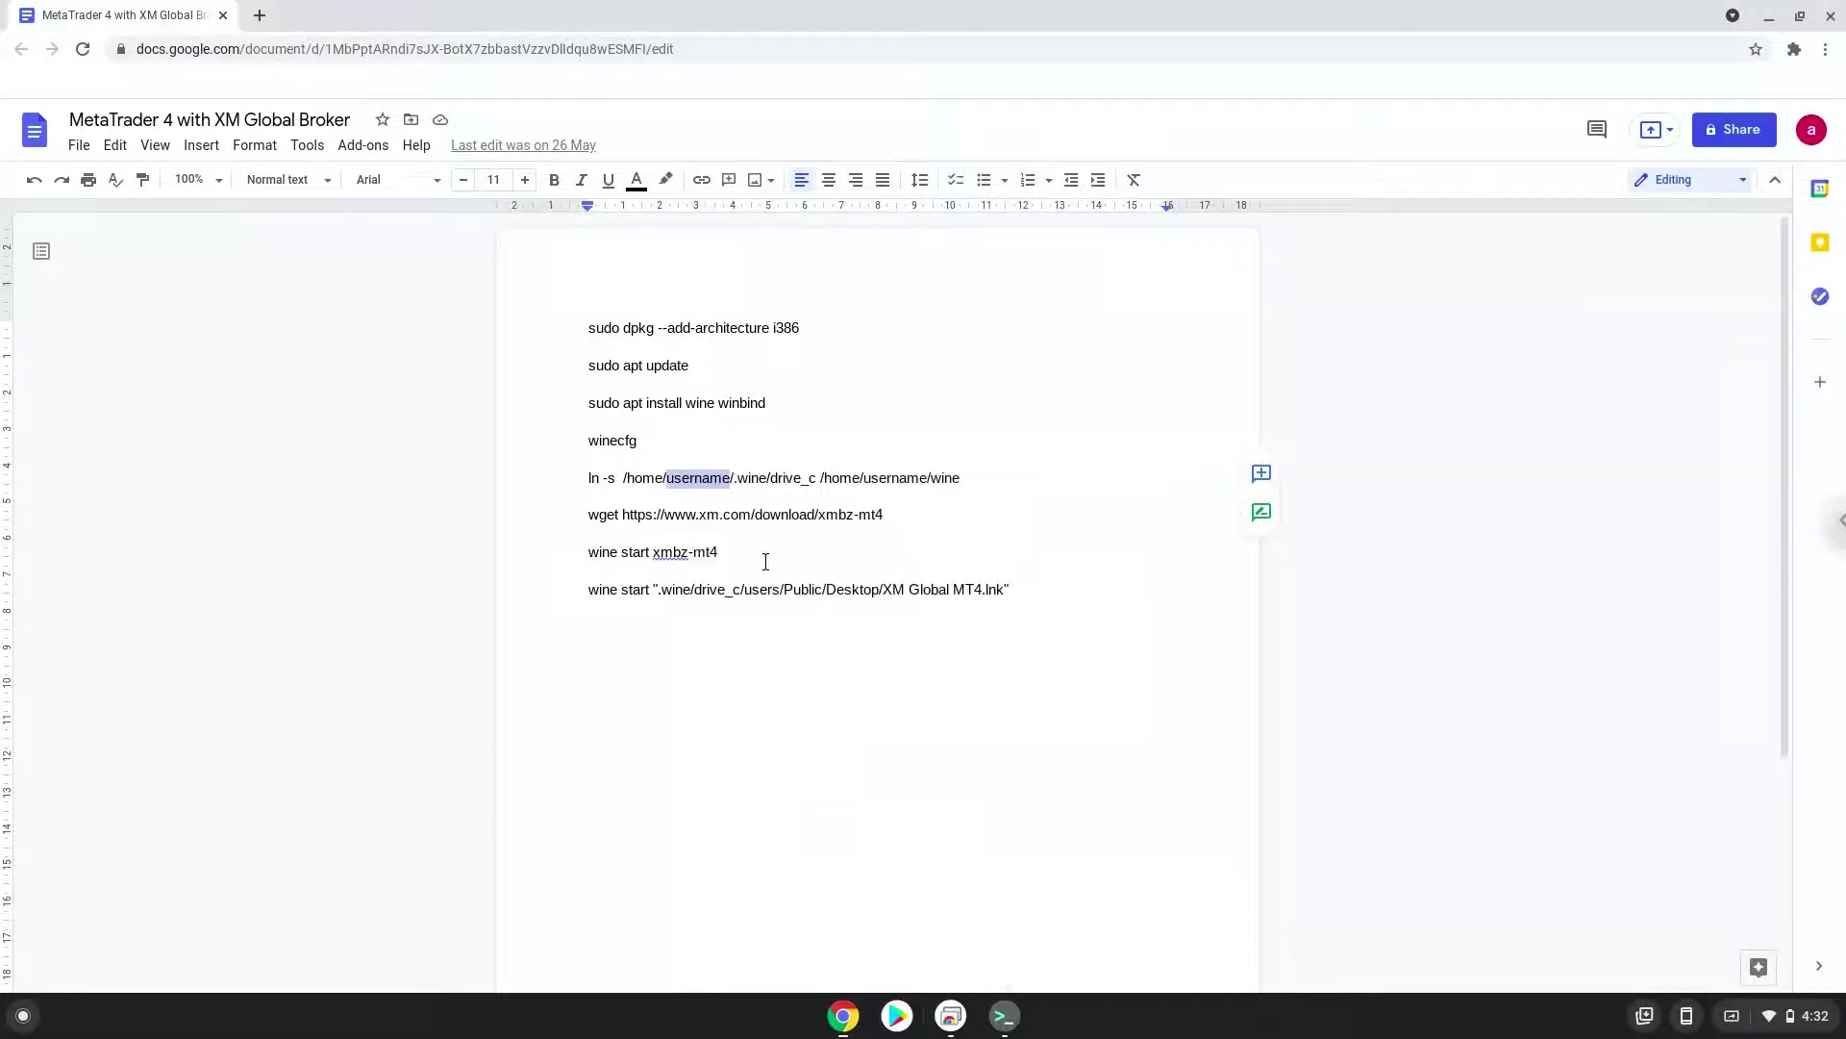
double_click(925, 480)
right_click(925, 480)
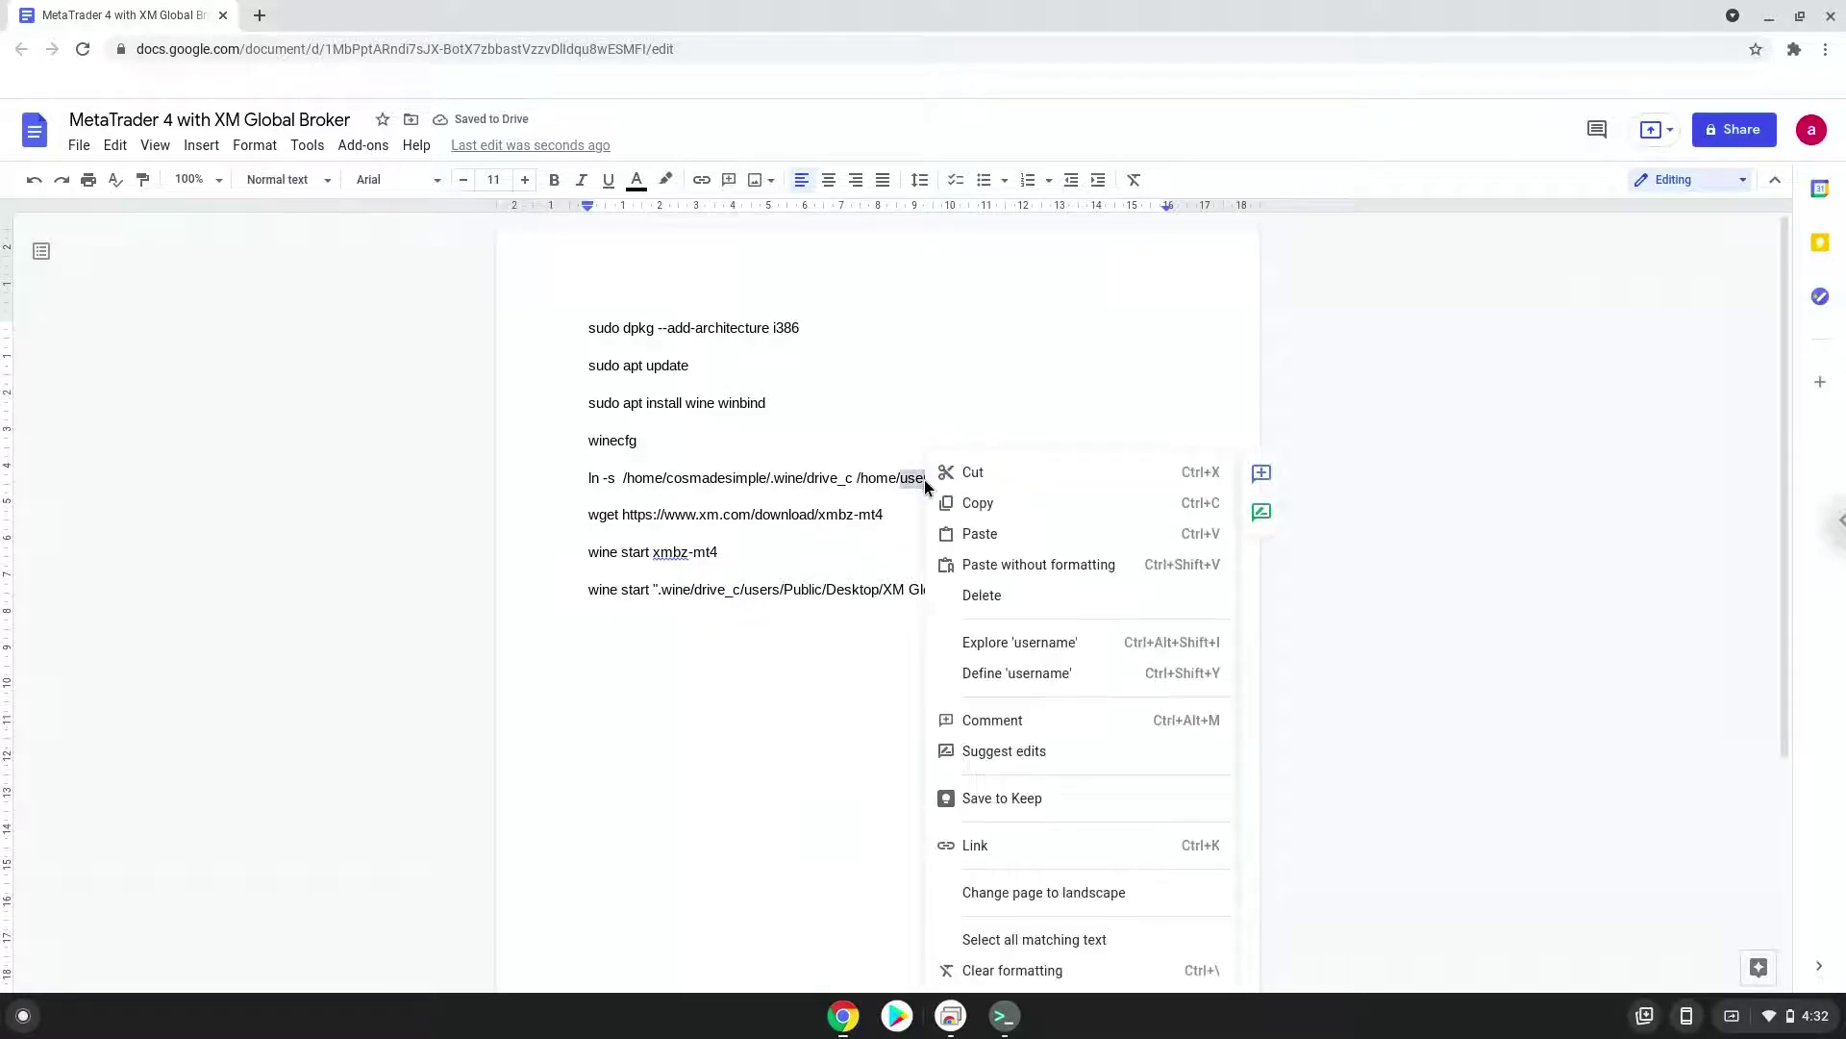
click(990, 565)
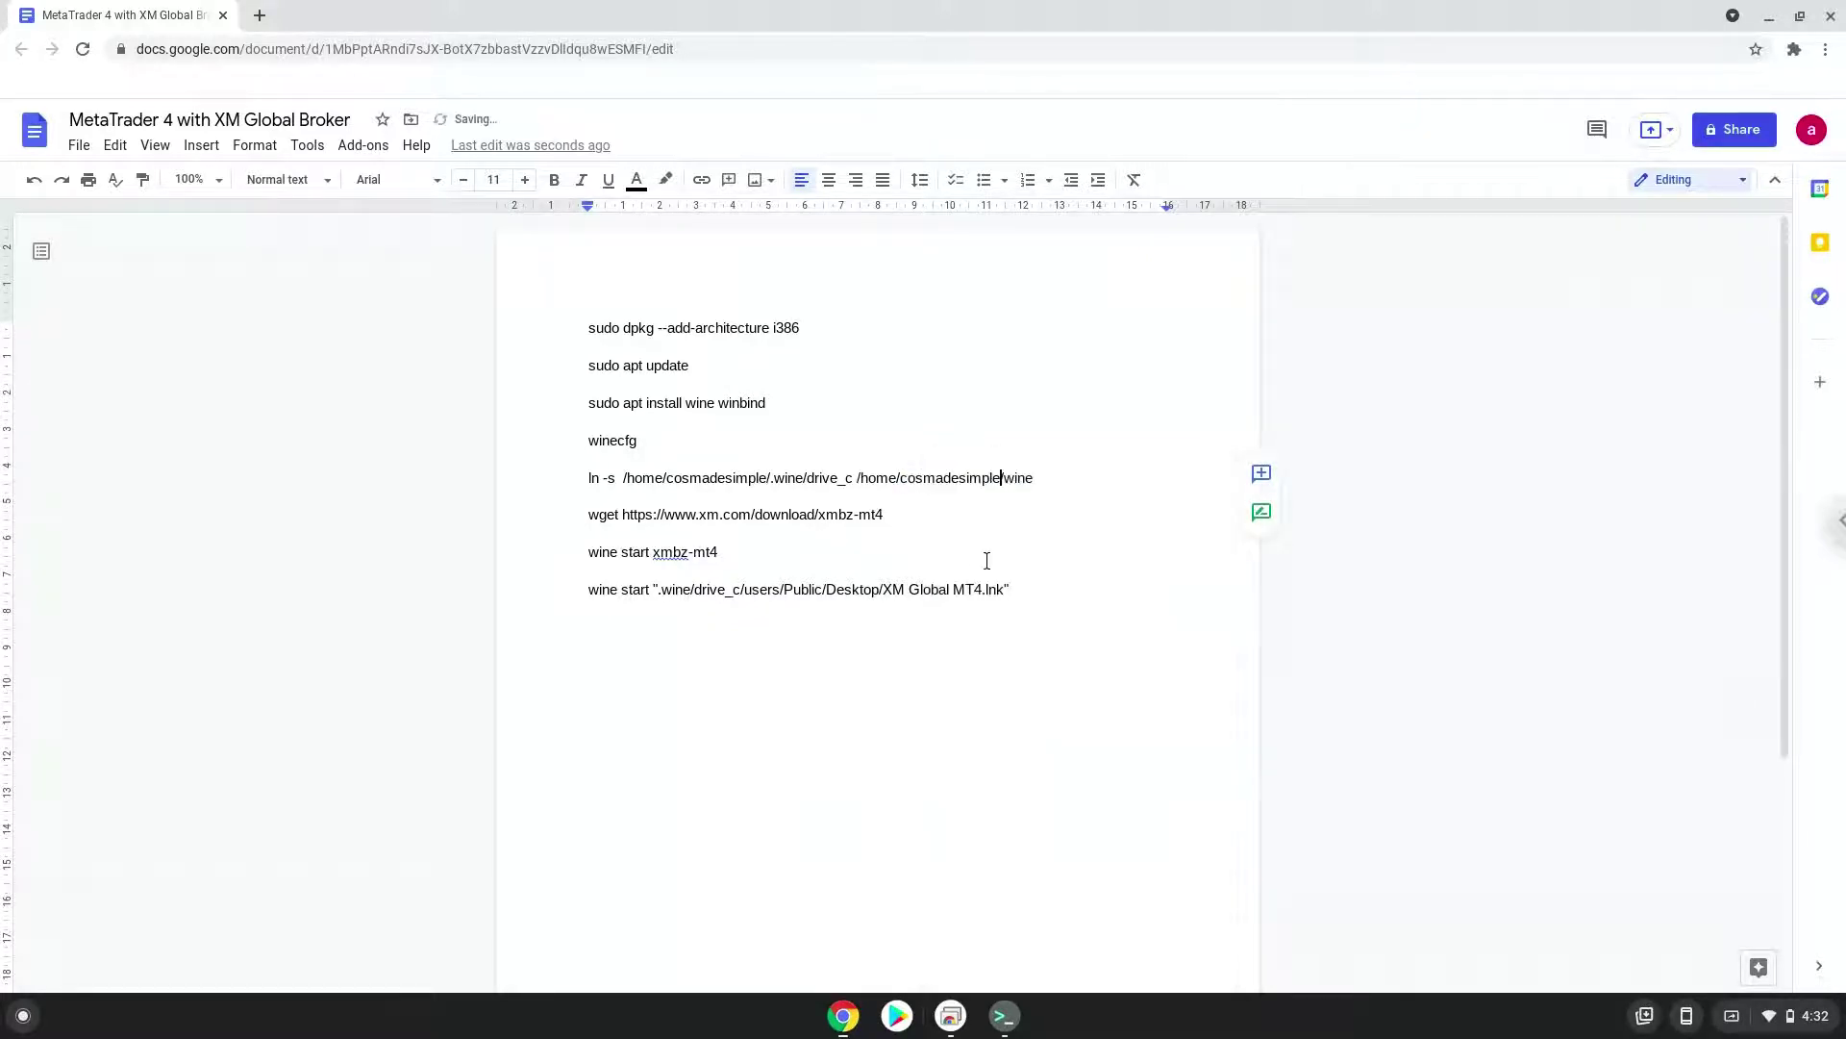
Copy the edited "ln -s" command and run it in Terminal to link Wine's drive_c to "wine" in the home folder
triple_click(829, 481)
right_click(828, 481)
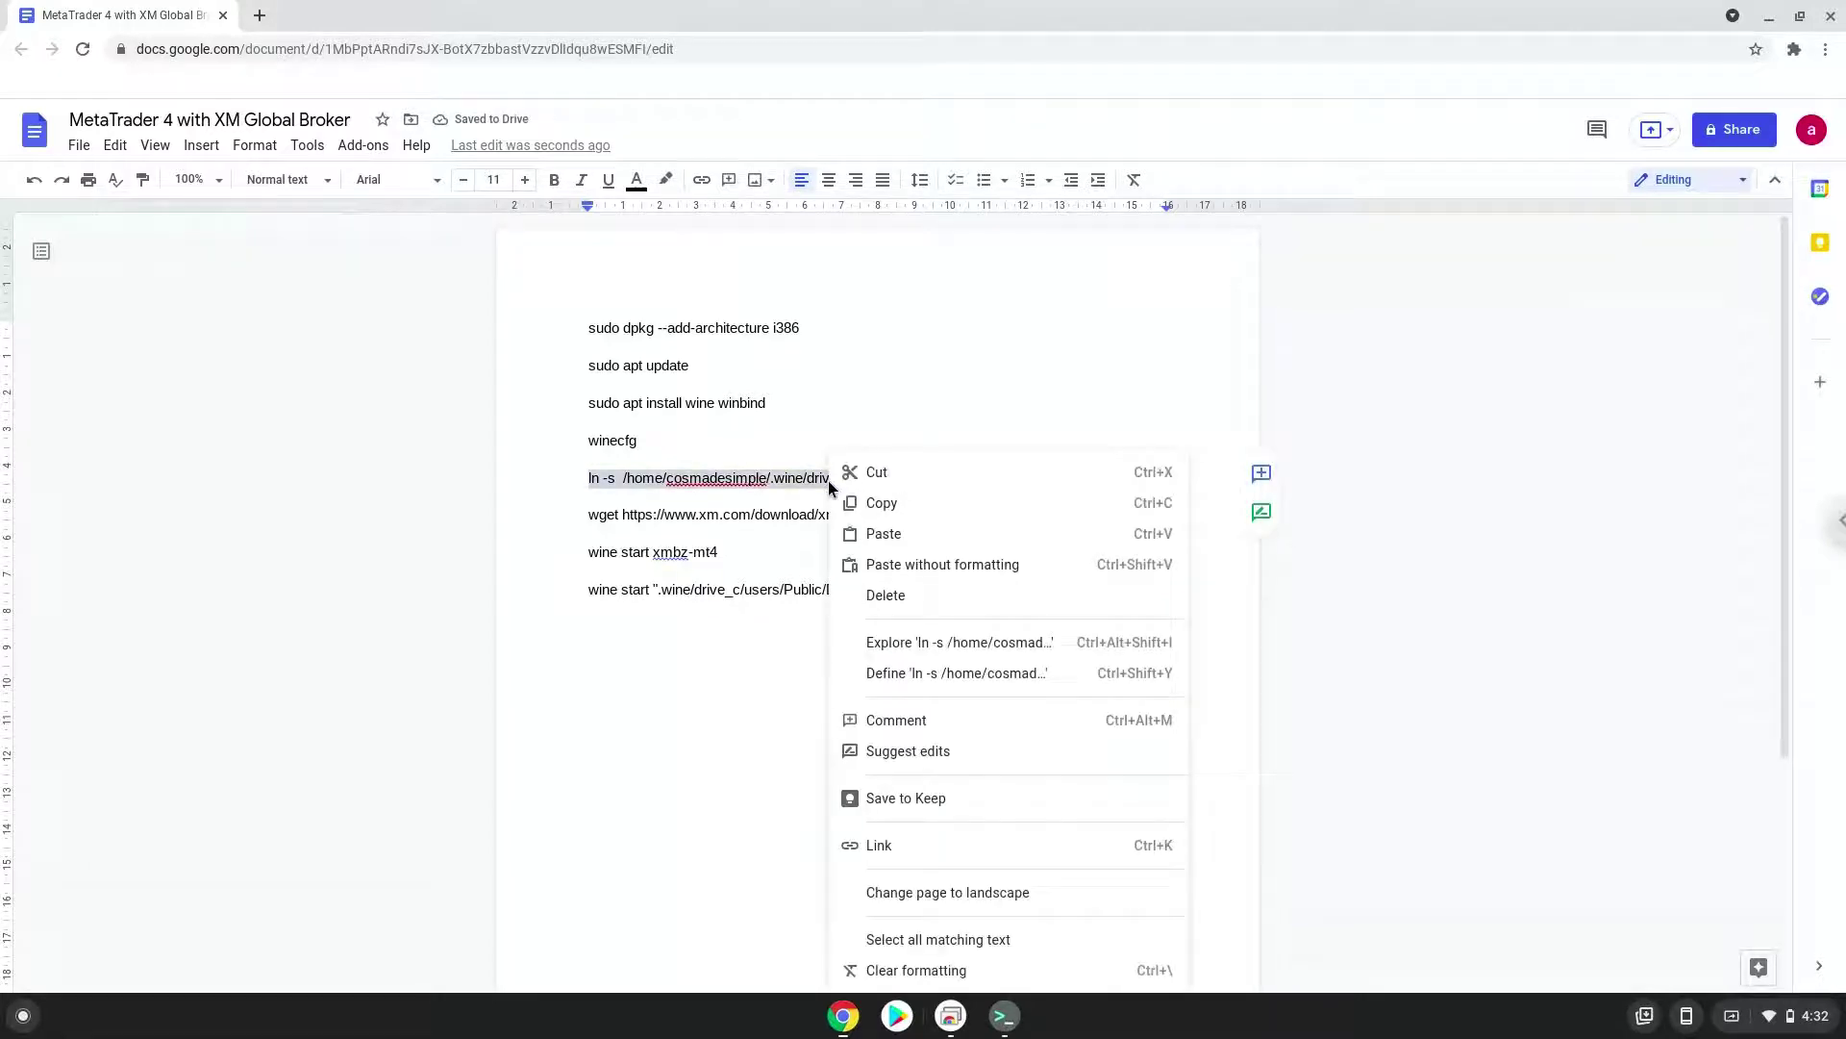
click(870, 504)
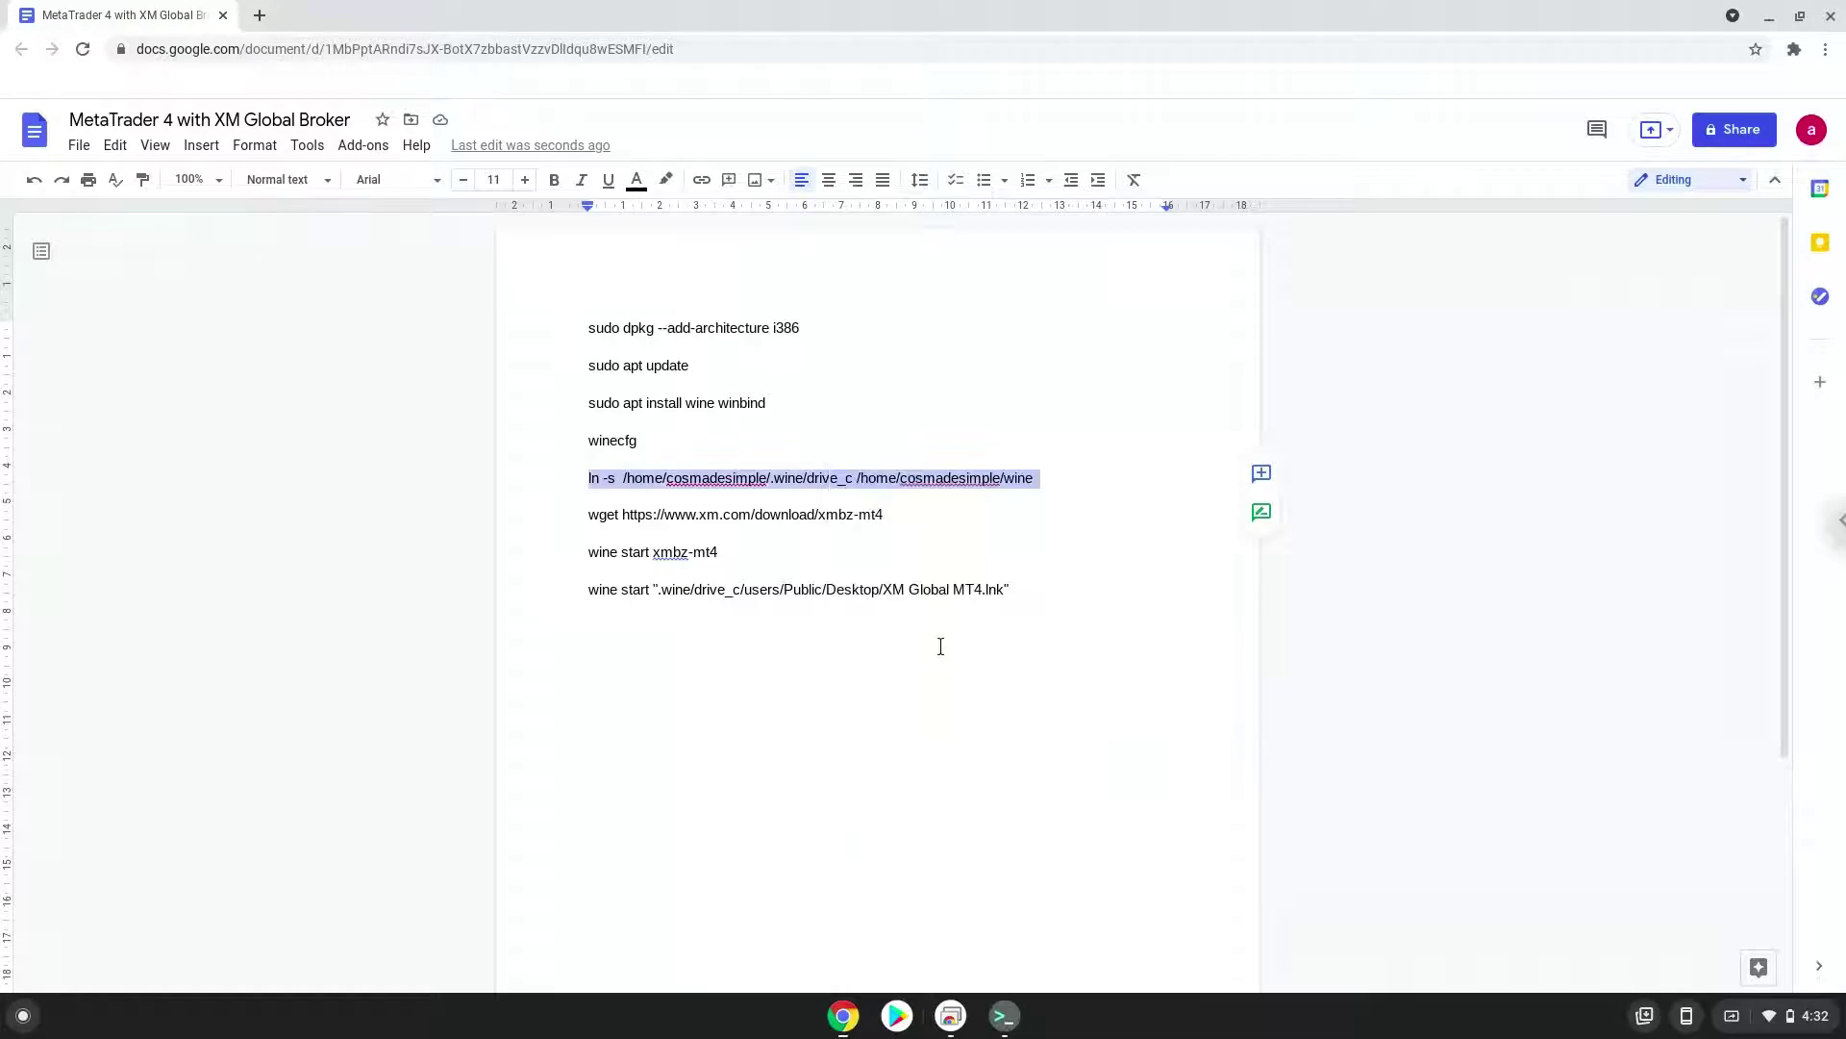
click(1004, 1016)
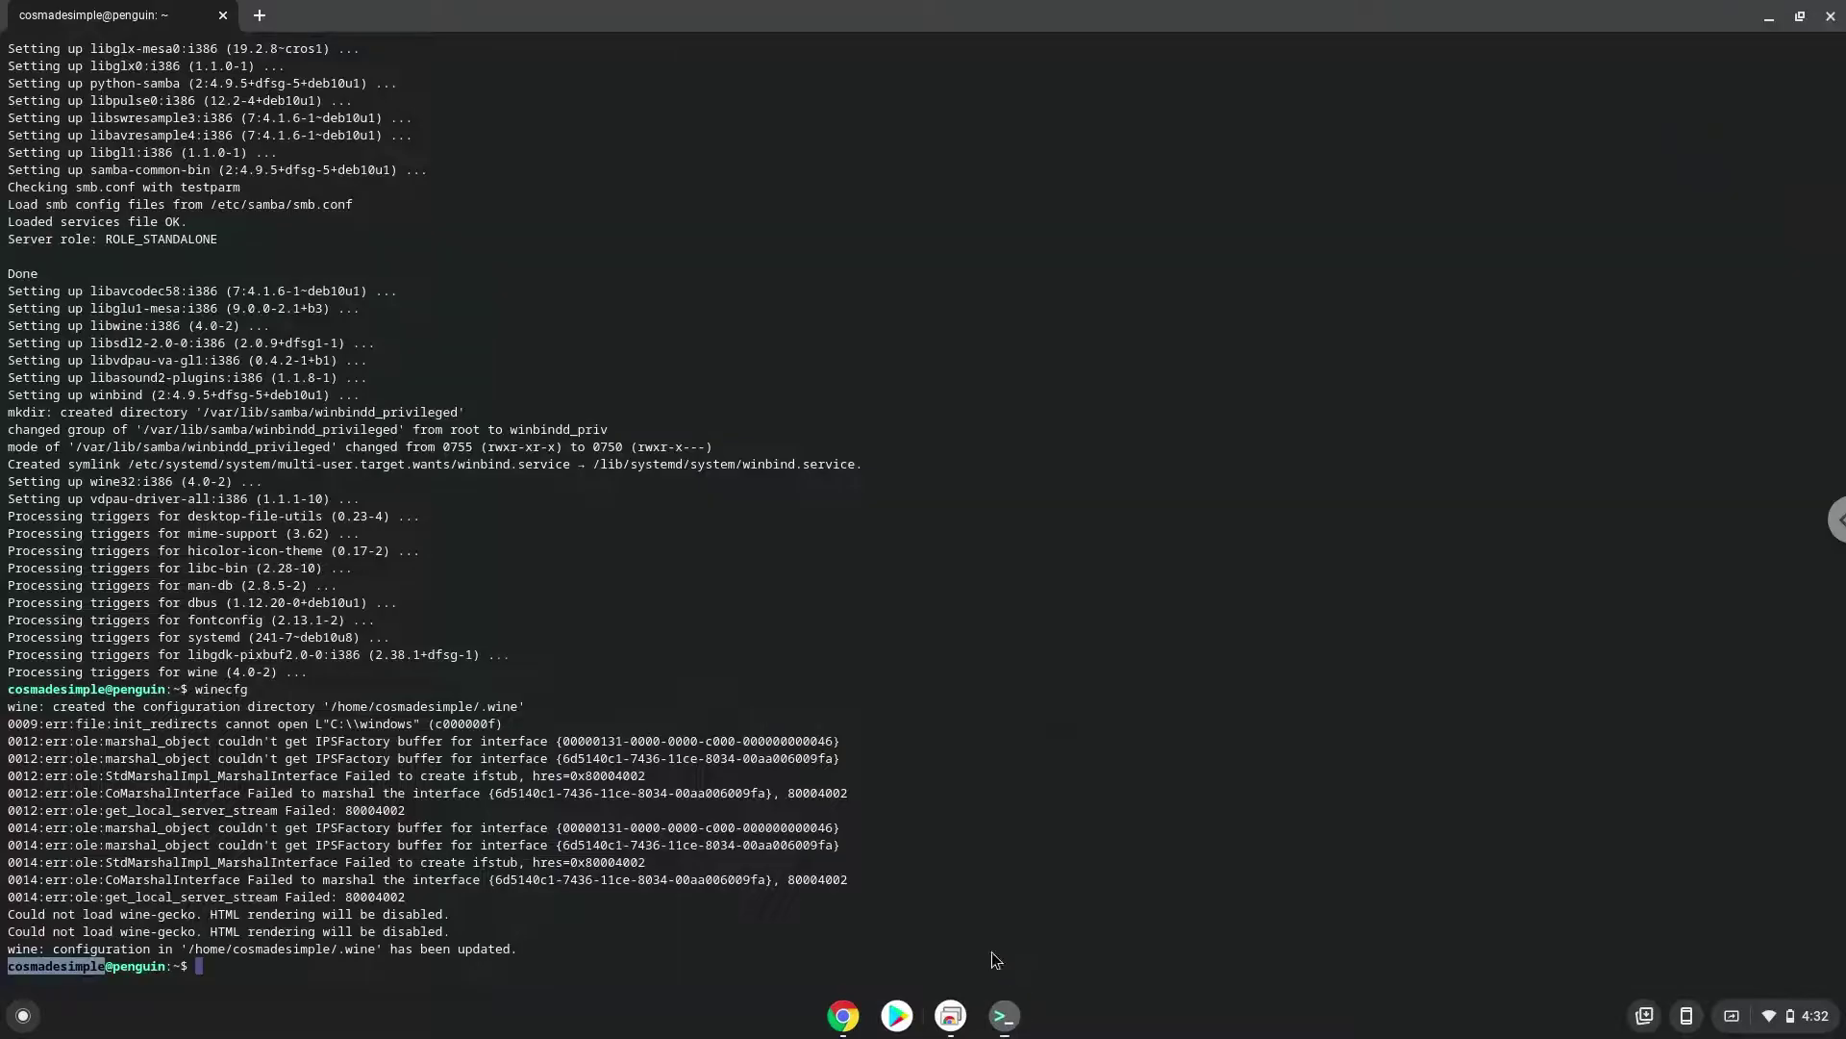
key(ctrl+shift+v)
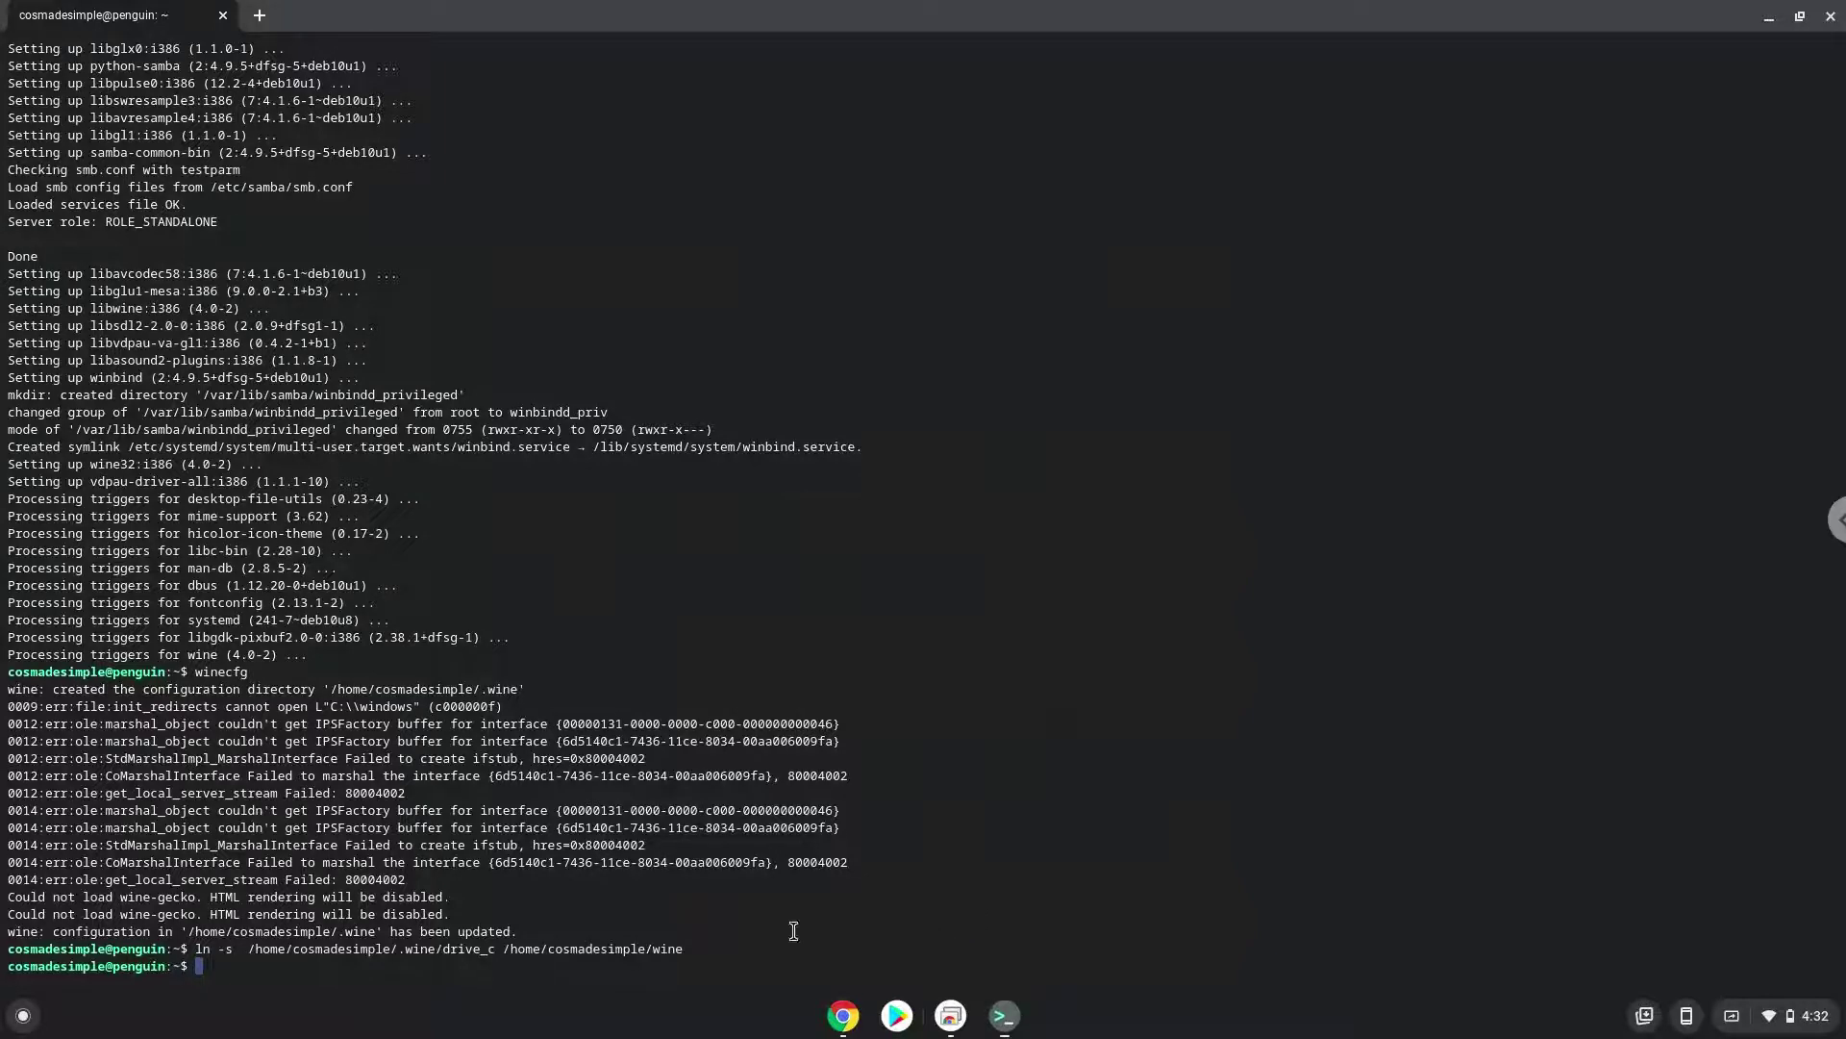
Open the Files app, check the contents of the wine folder under Linux files, and close the app
click(23, 1016)
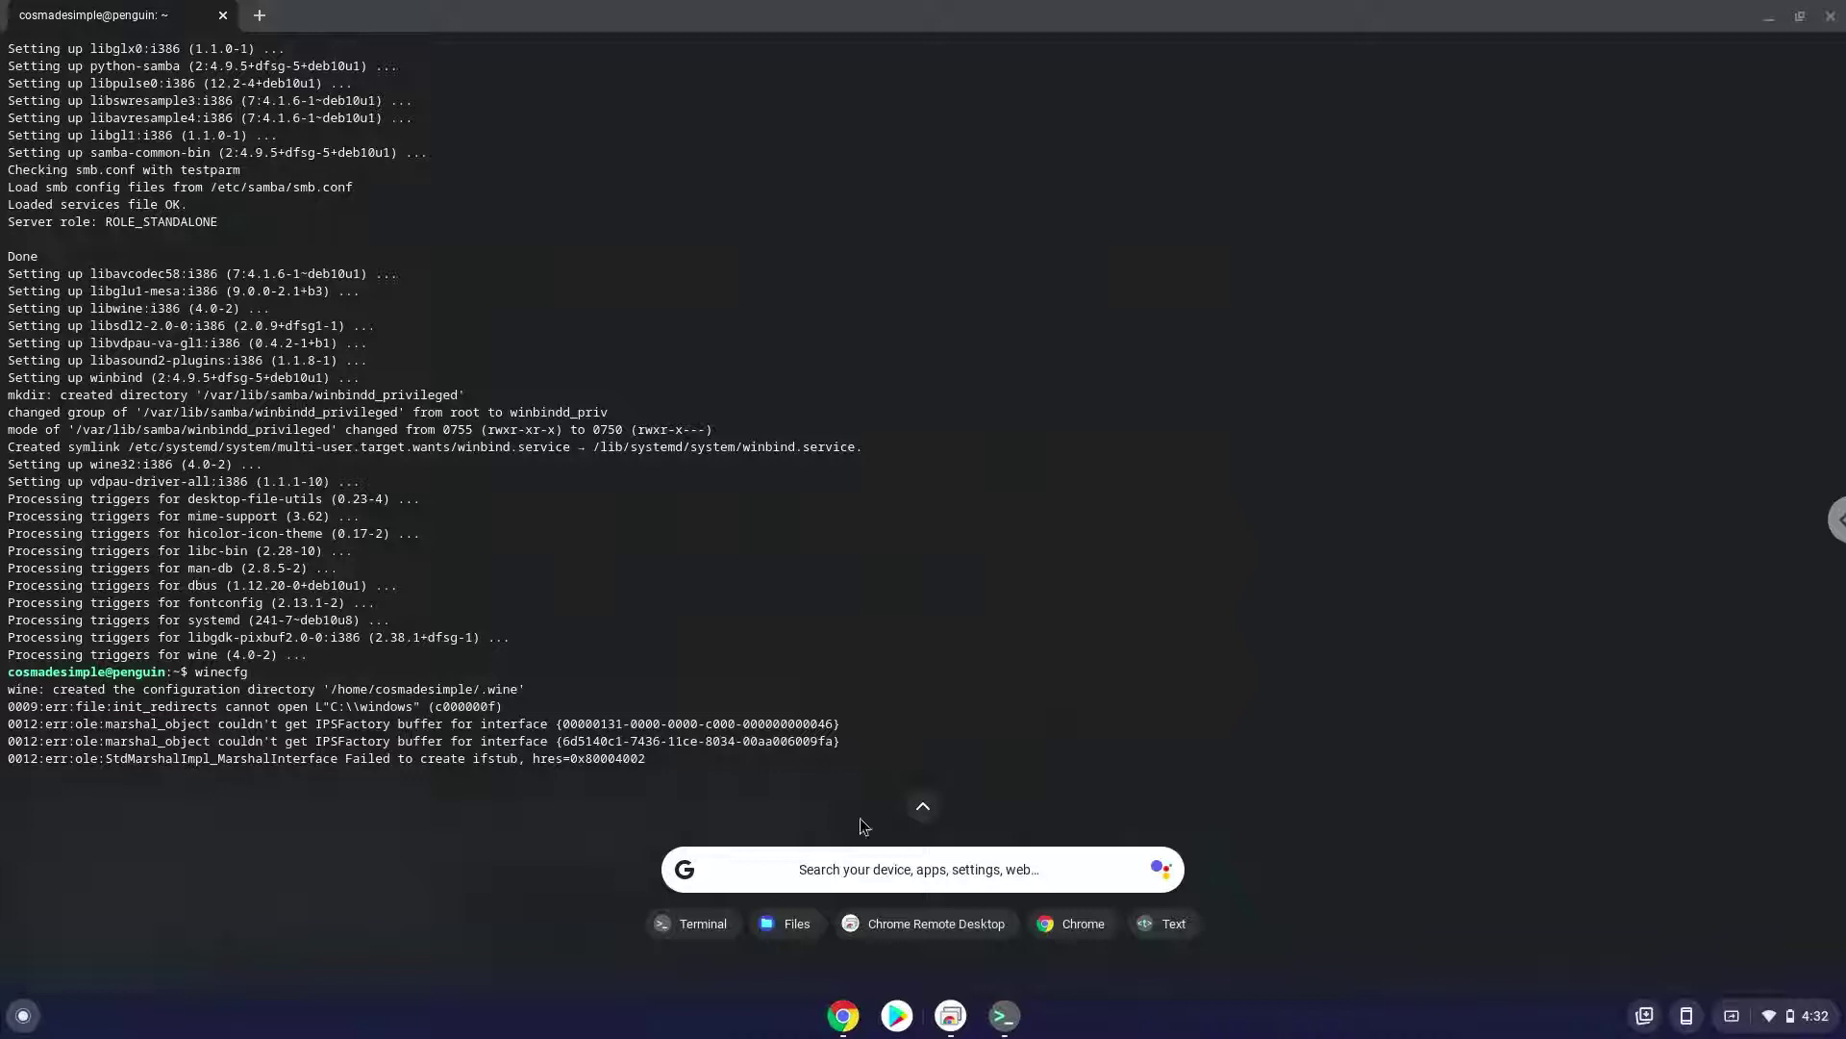
click(921, 808)
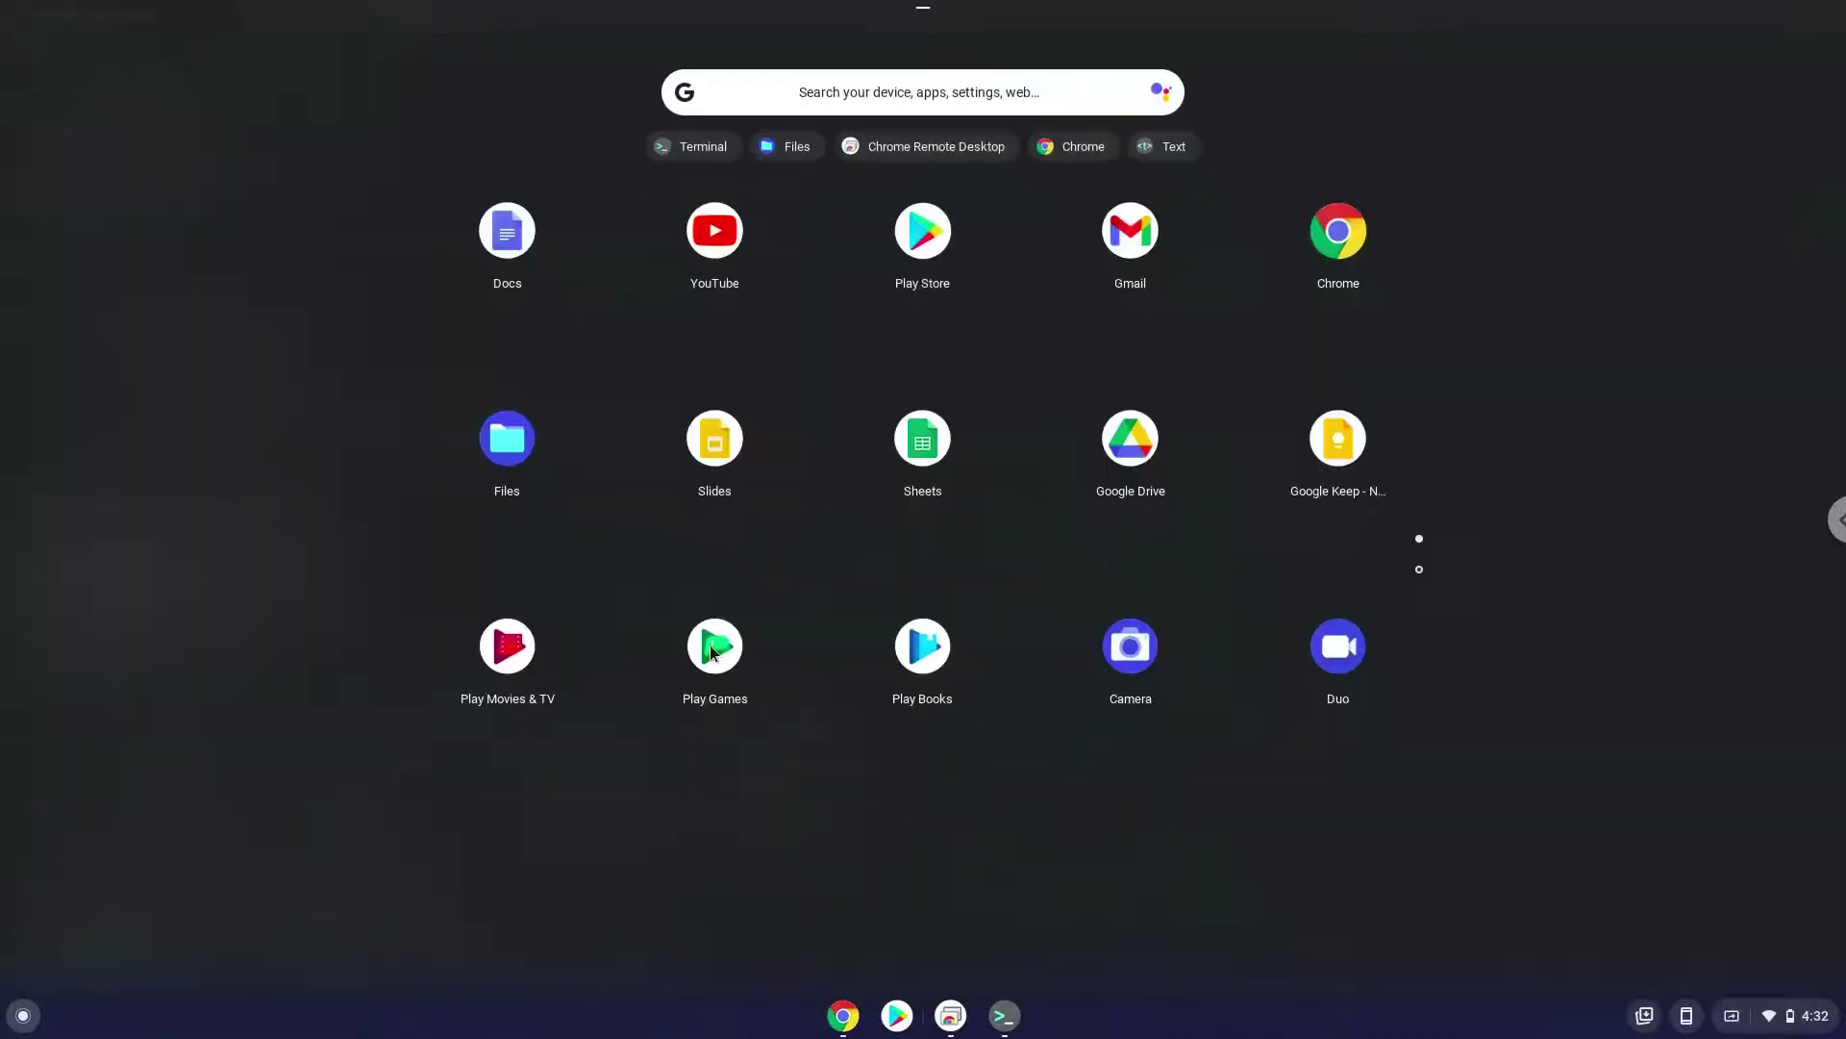
click(481, 438)
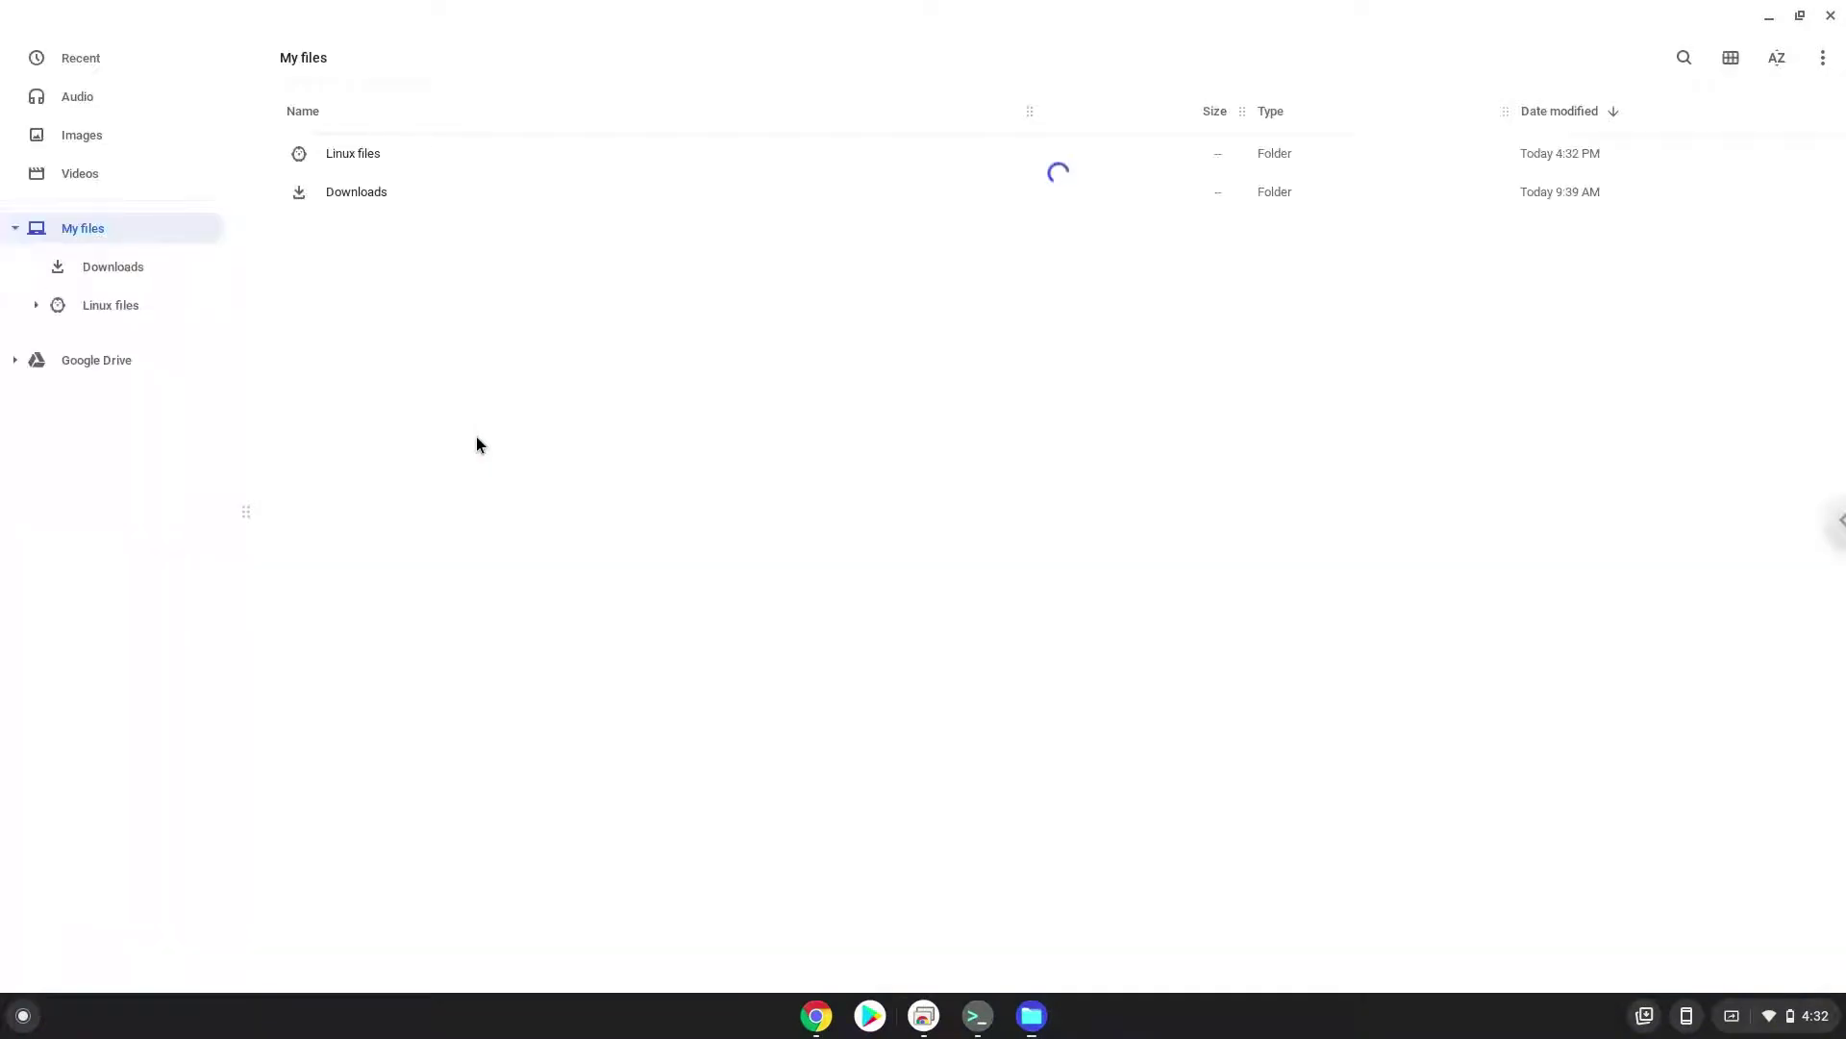
click(141, 310)
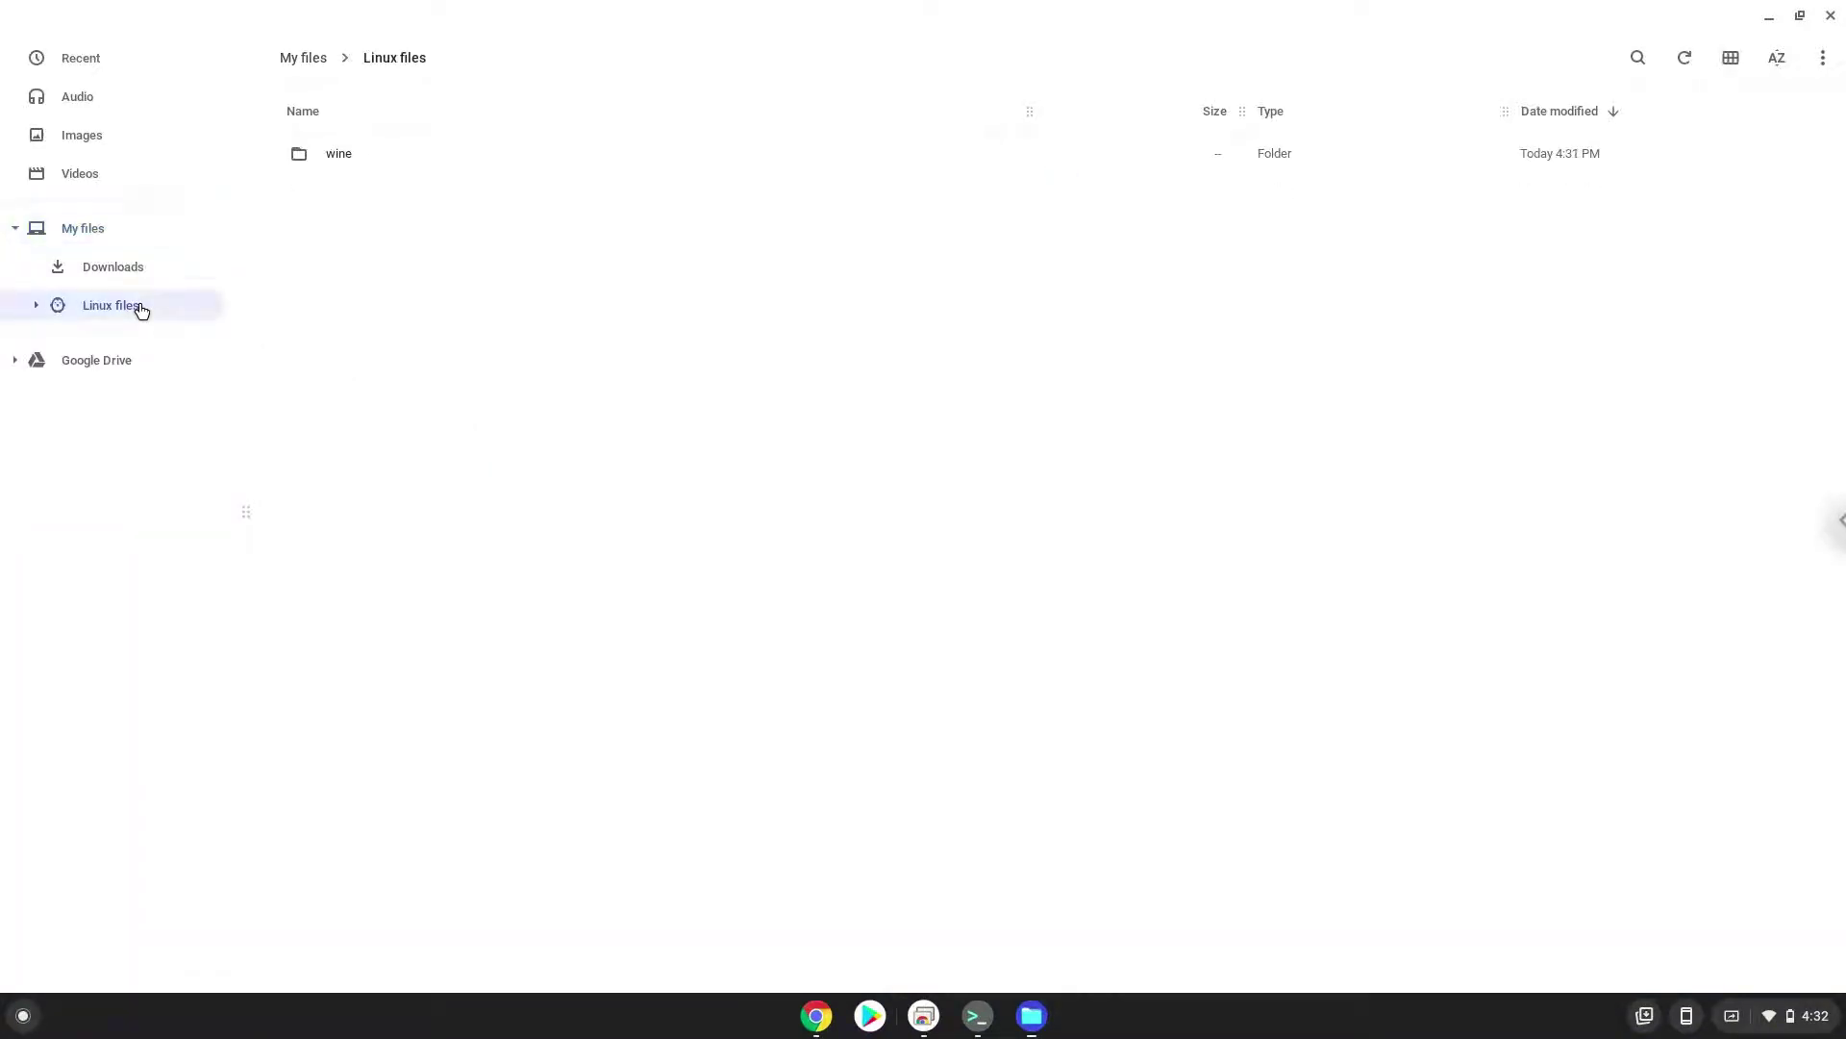
double_click(339, 154)
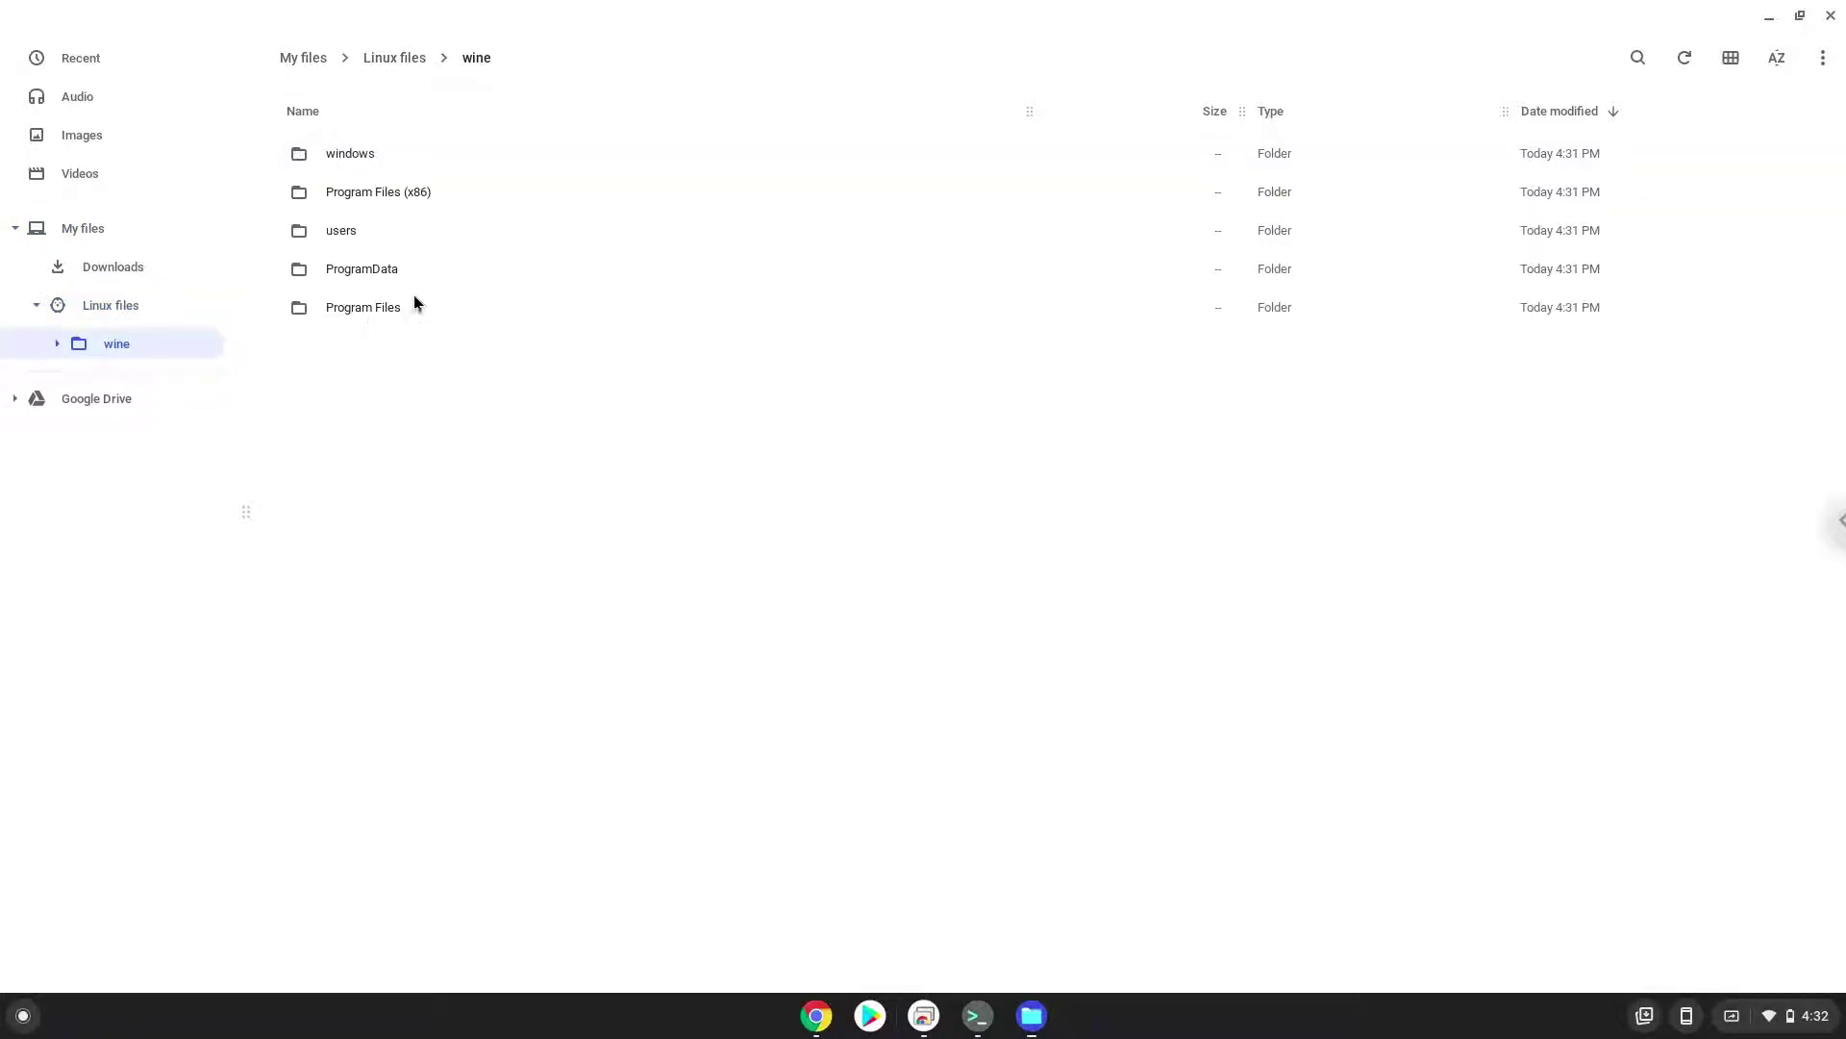
click(1830, 22)
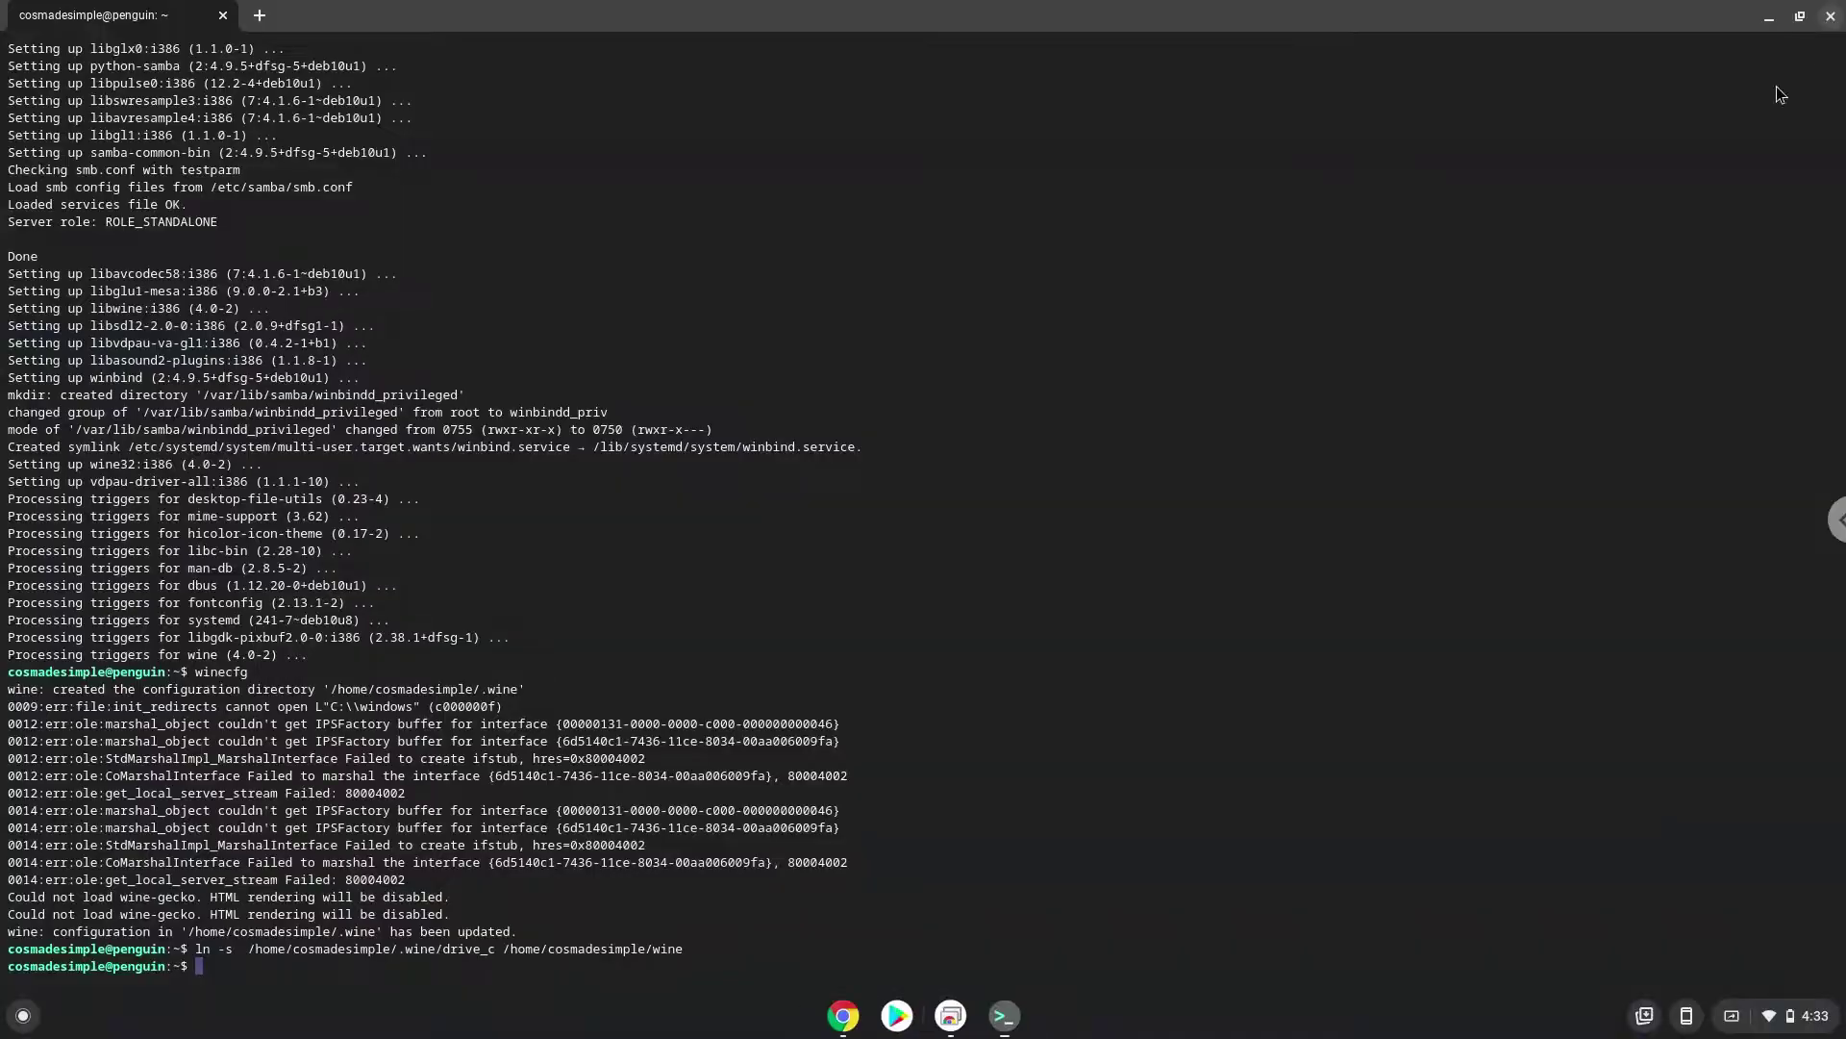
click(844, 1018)
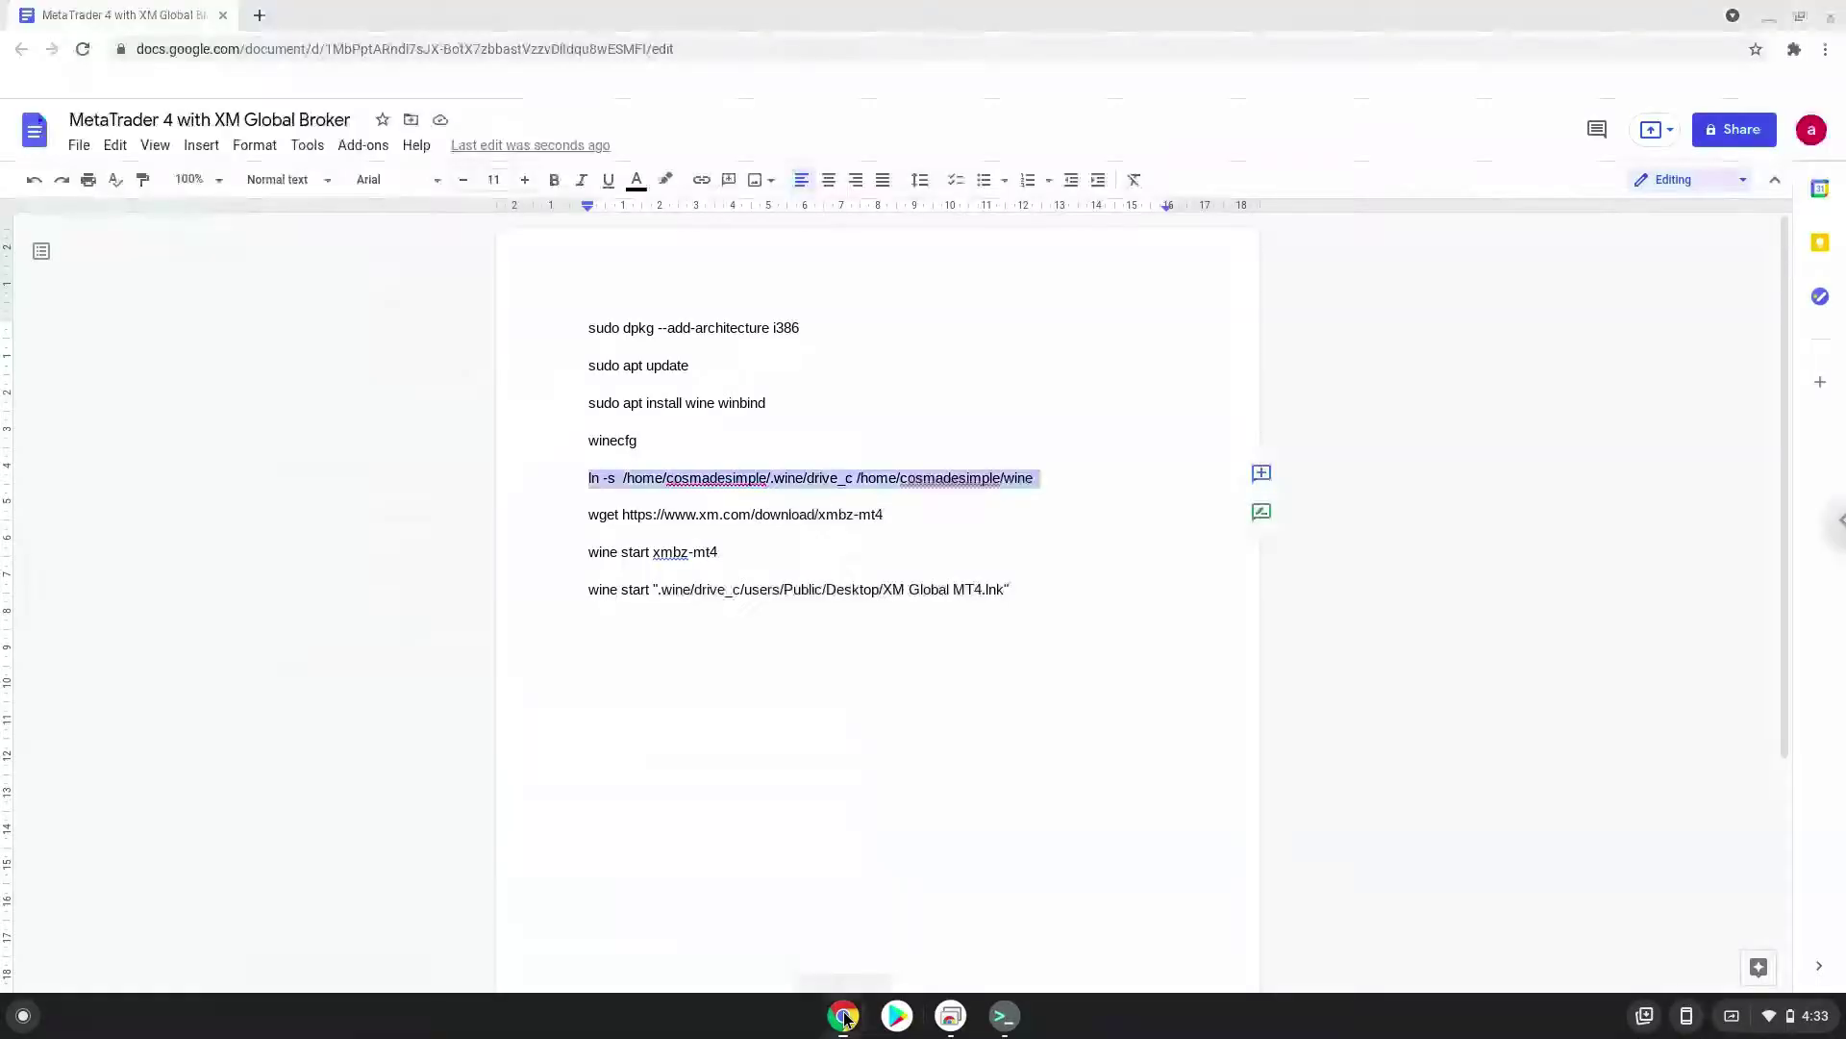
triple_click(672, 514)
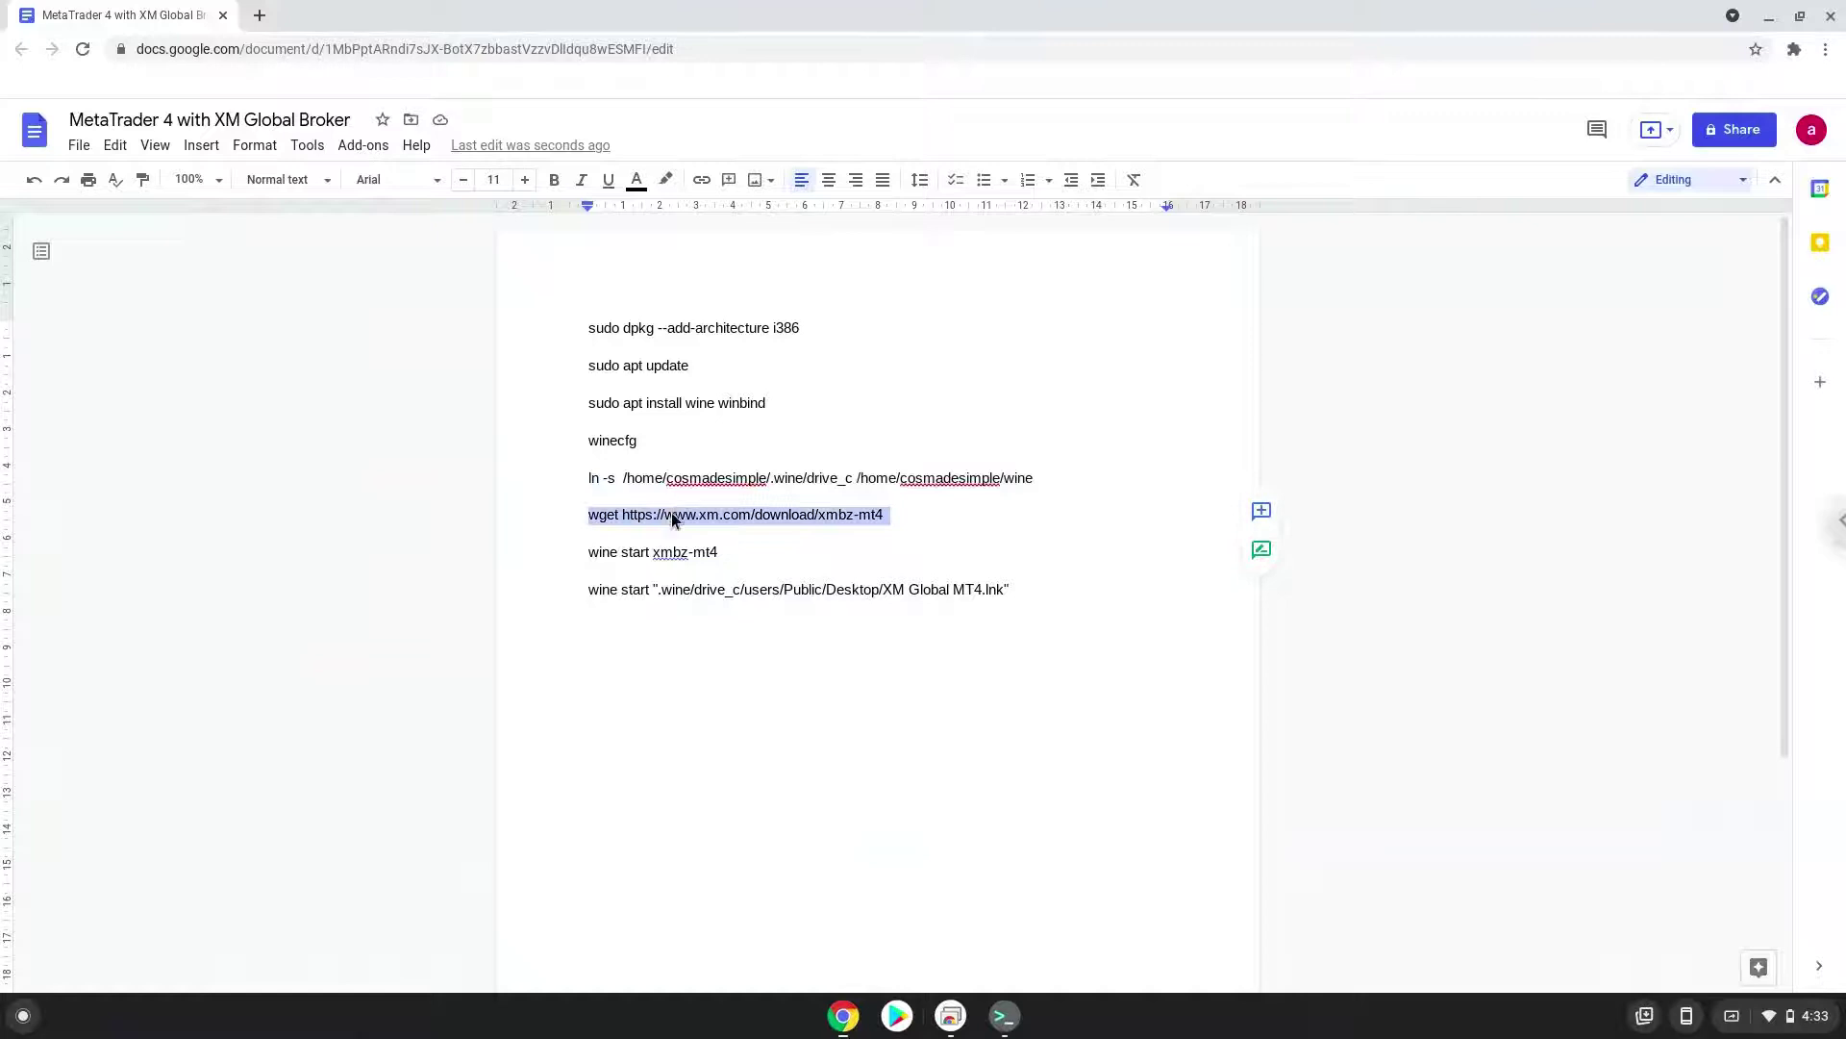
right_click(675, 515)
click(696, 510)
click(1004, 1016)
key(ctrl+shift+v)
key(Return)
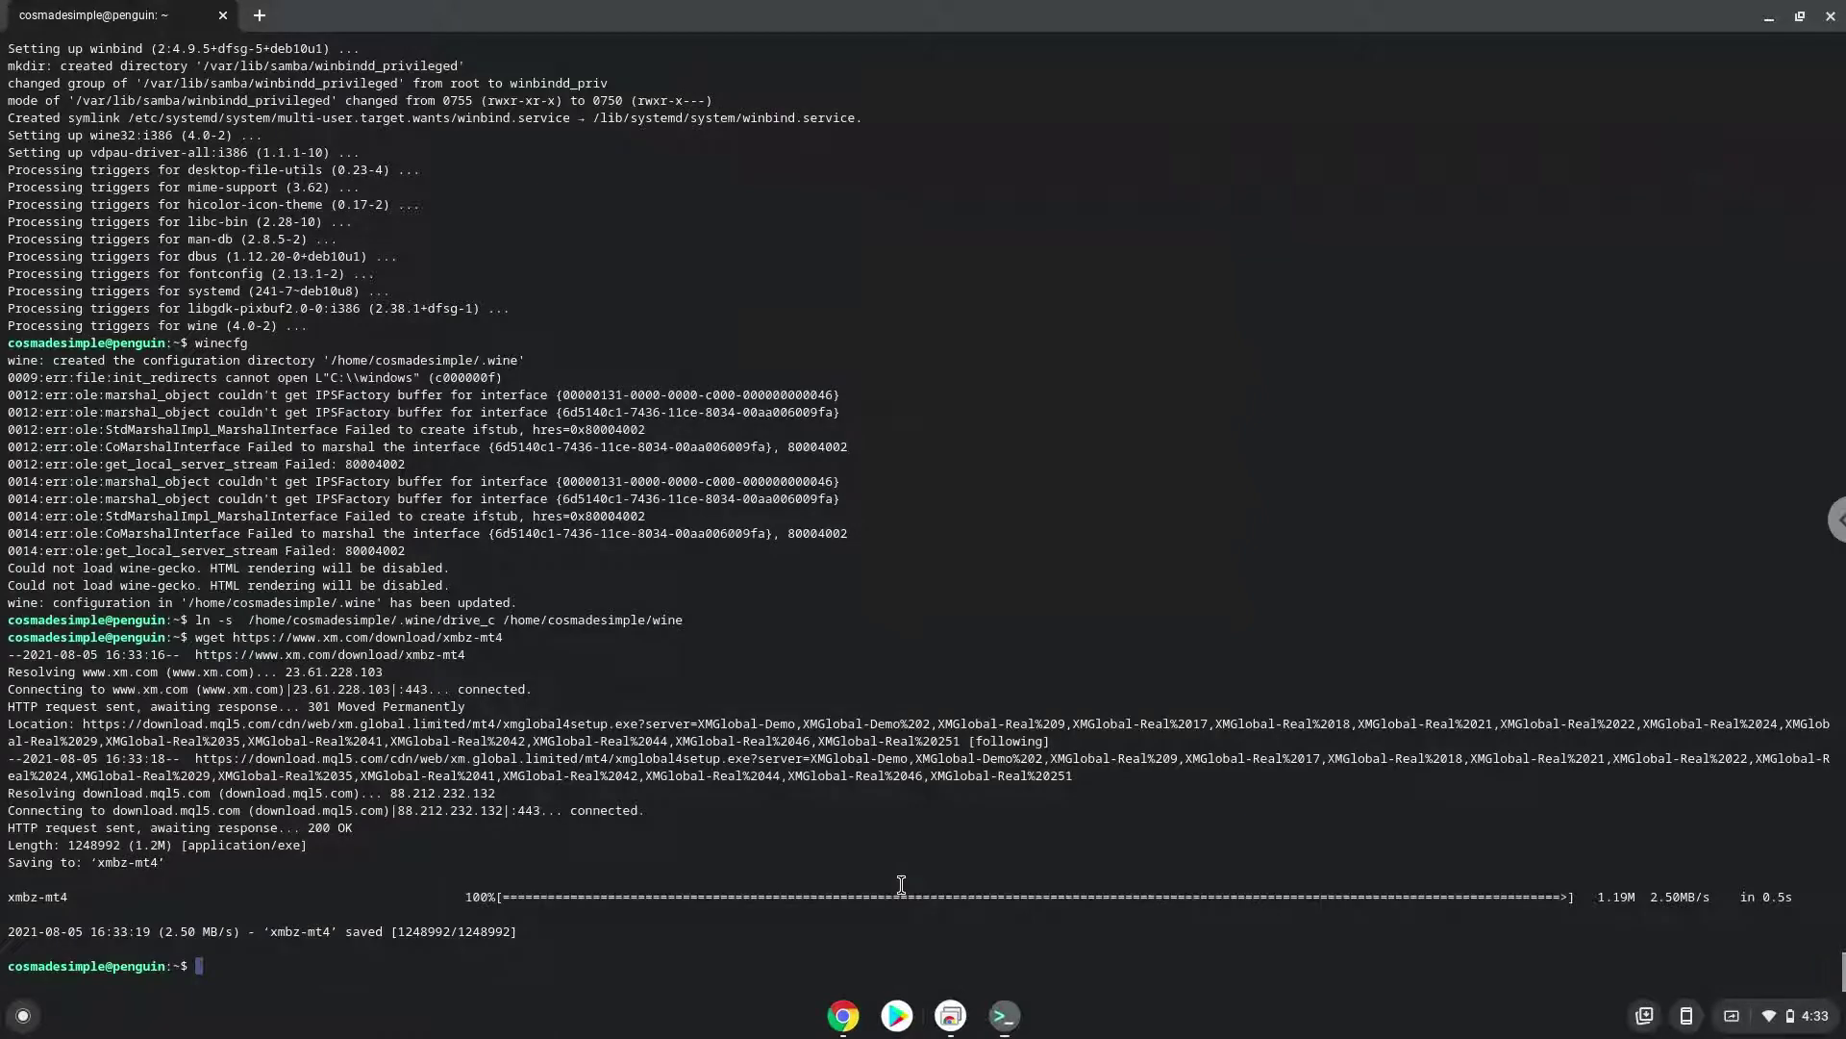
Copy "wine start xmbz-mt4" from the document in Chrome and run it in Terminal to launch the MetaTrader 4 installer
click(844, 1015)
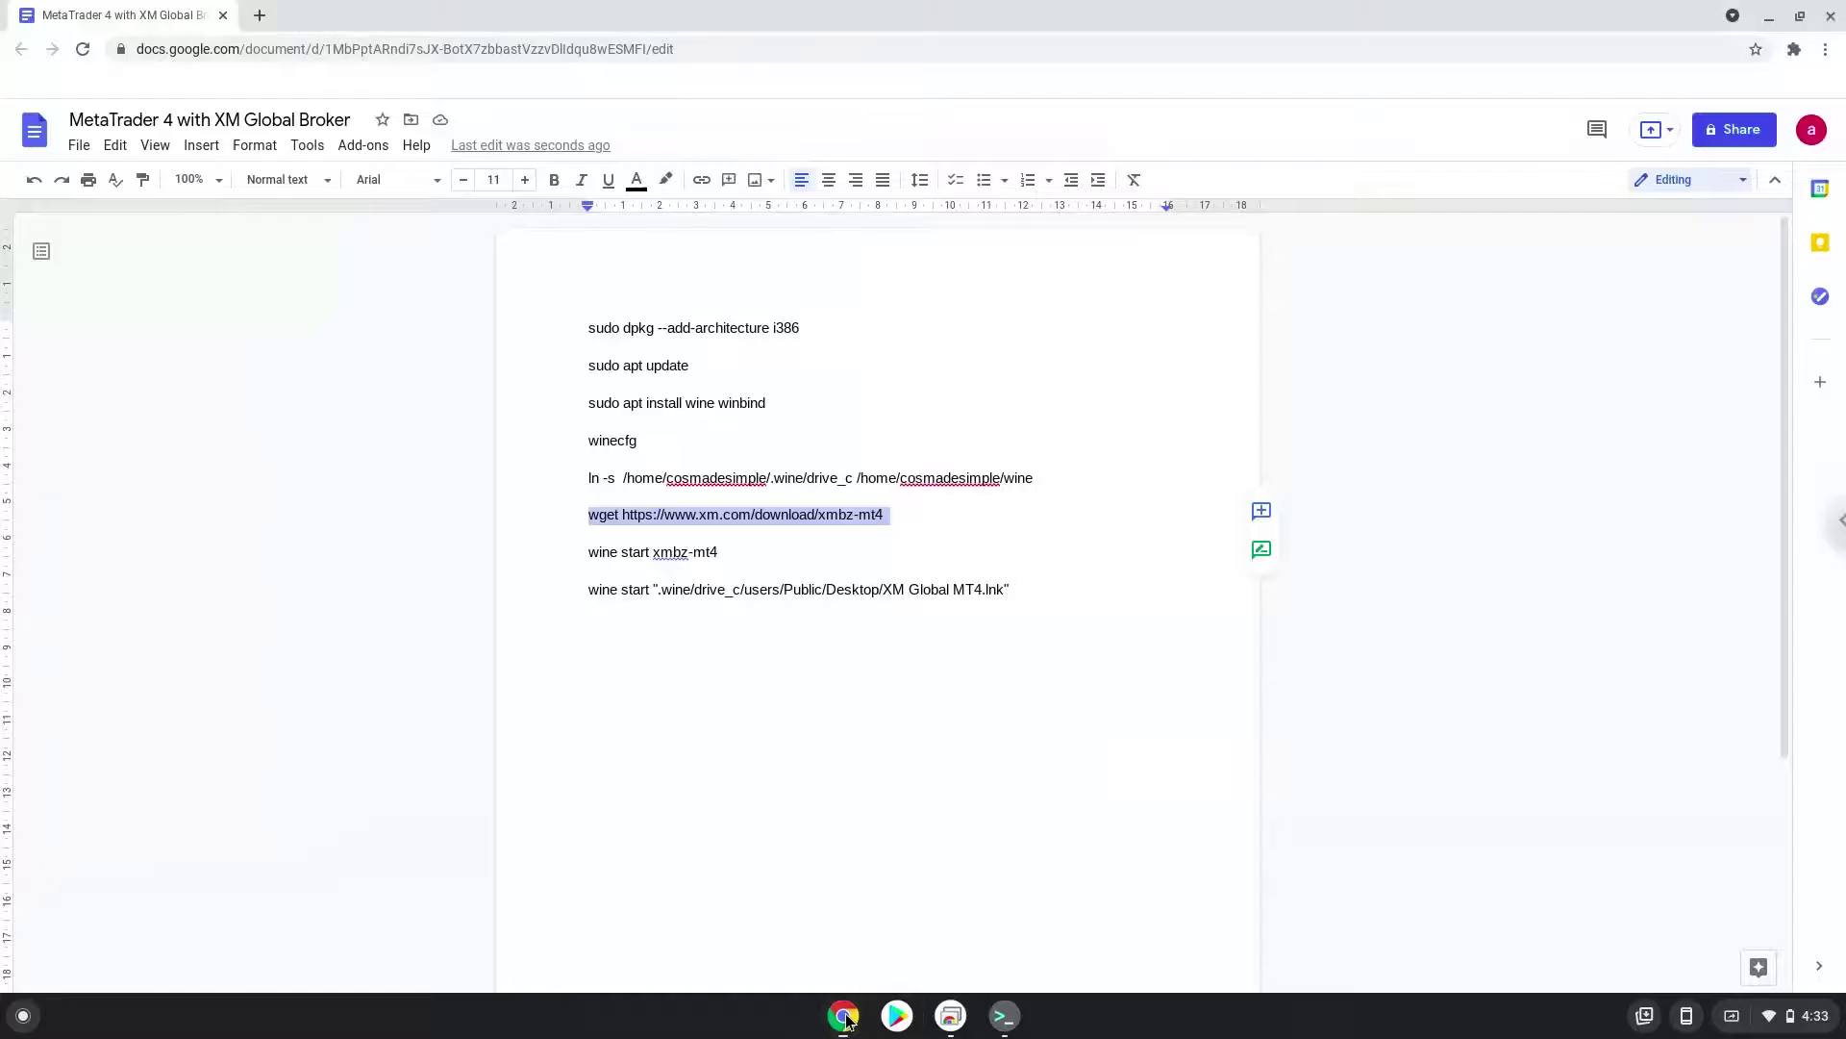
triple_click(659, 553)
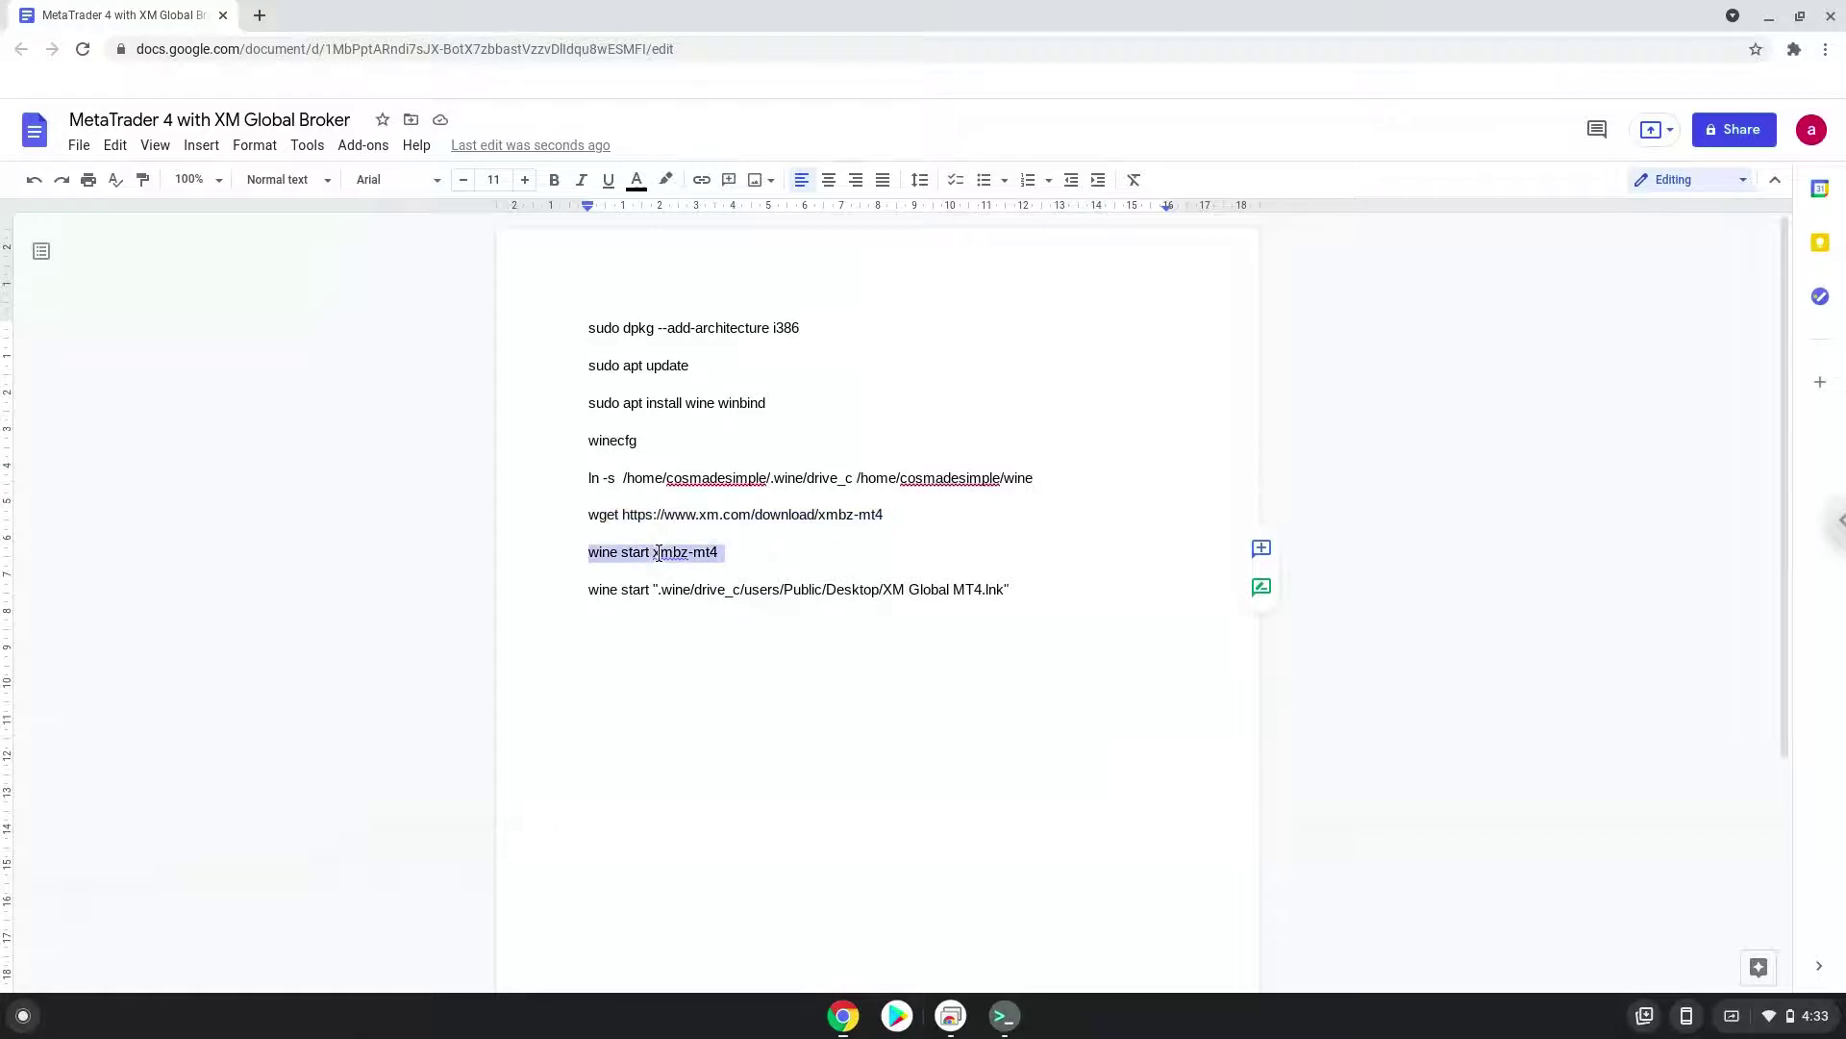
right_click(659, 553)
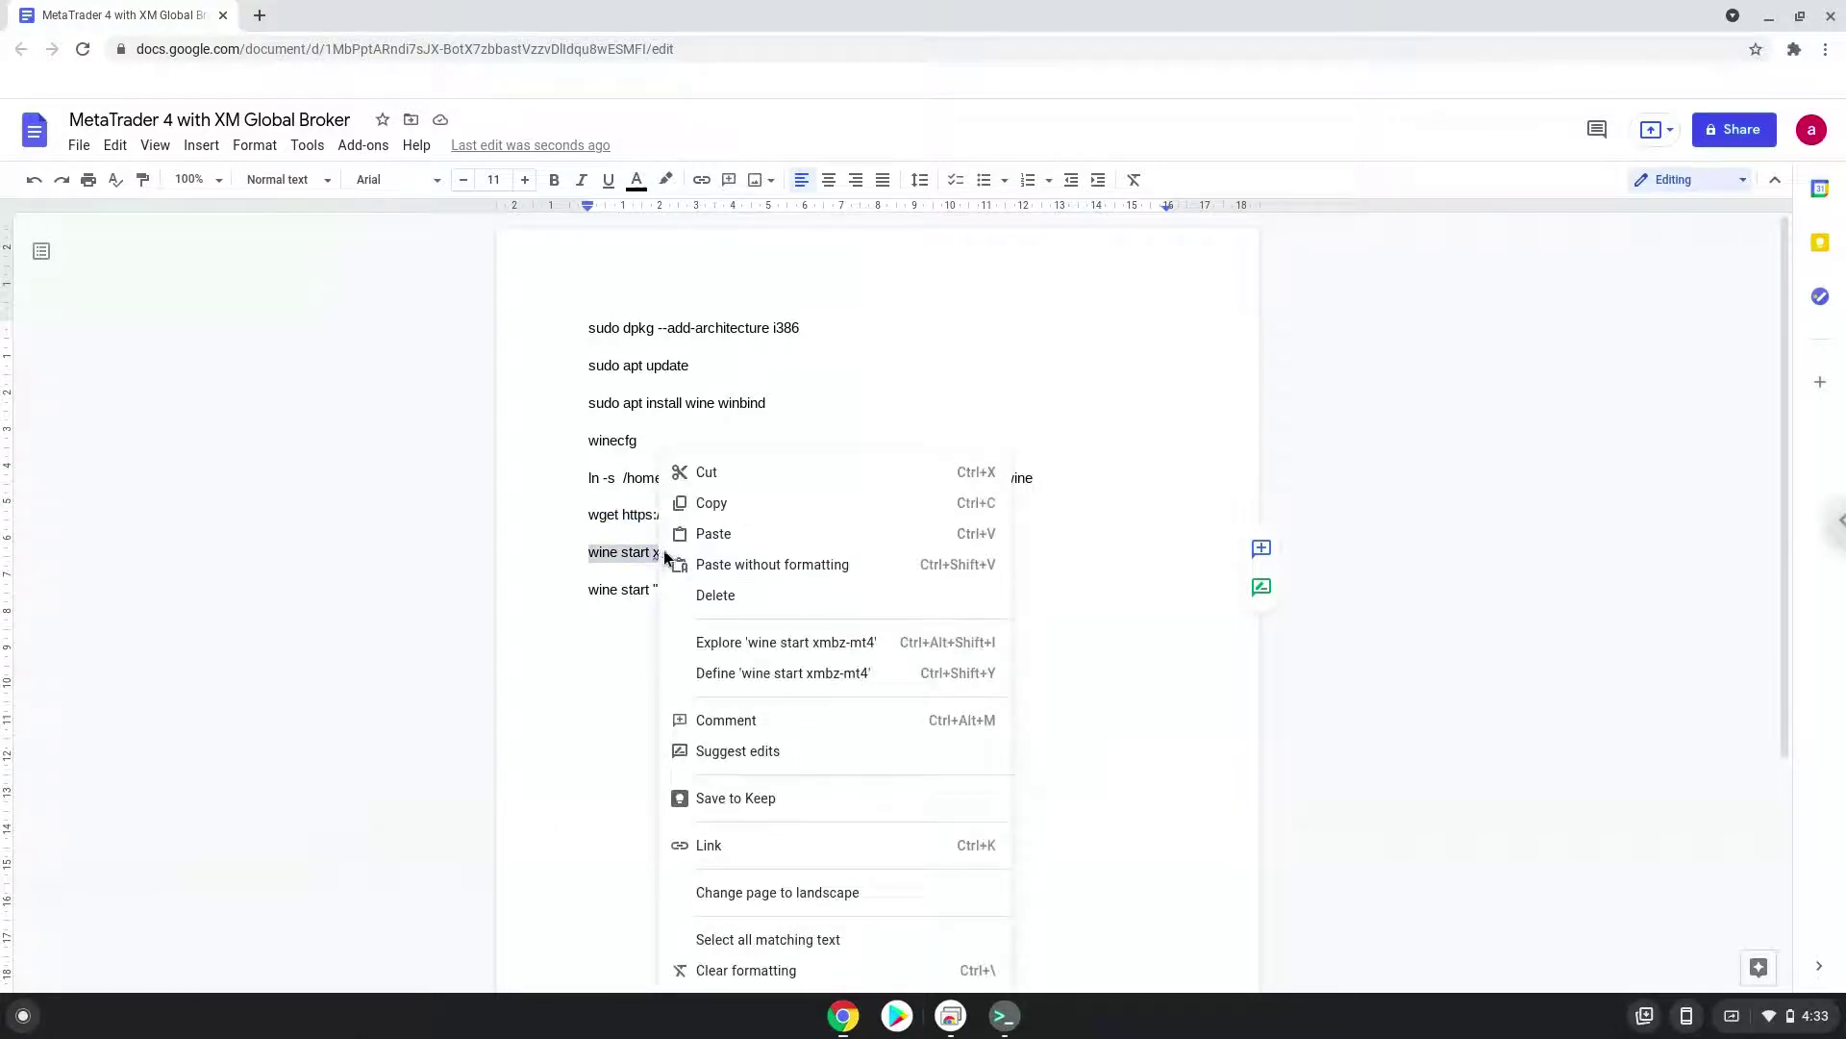
click(713, 504)
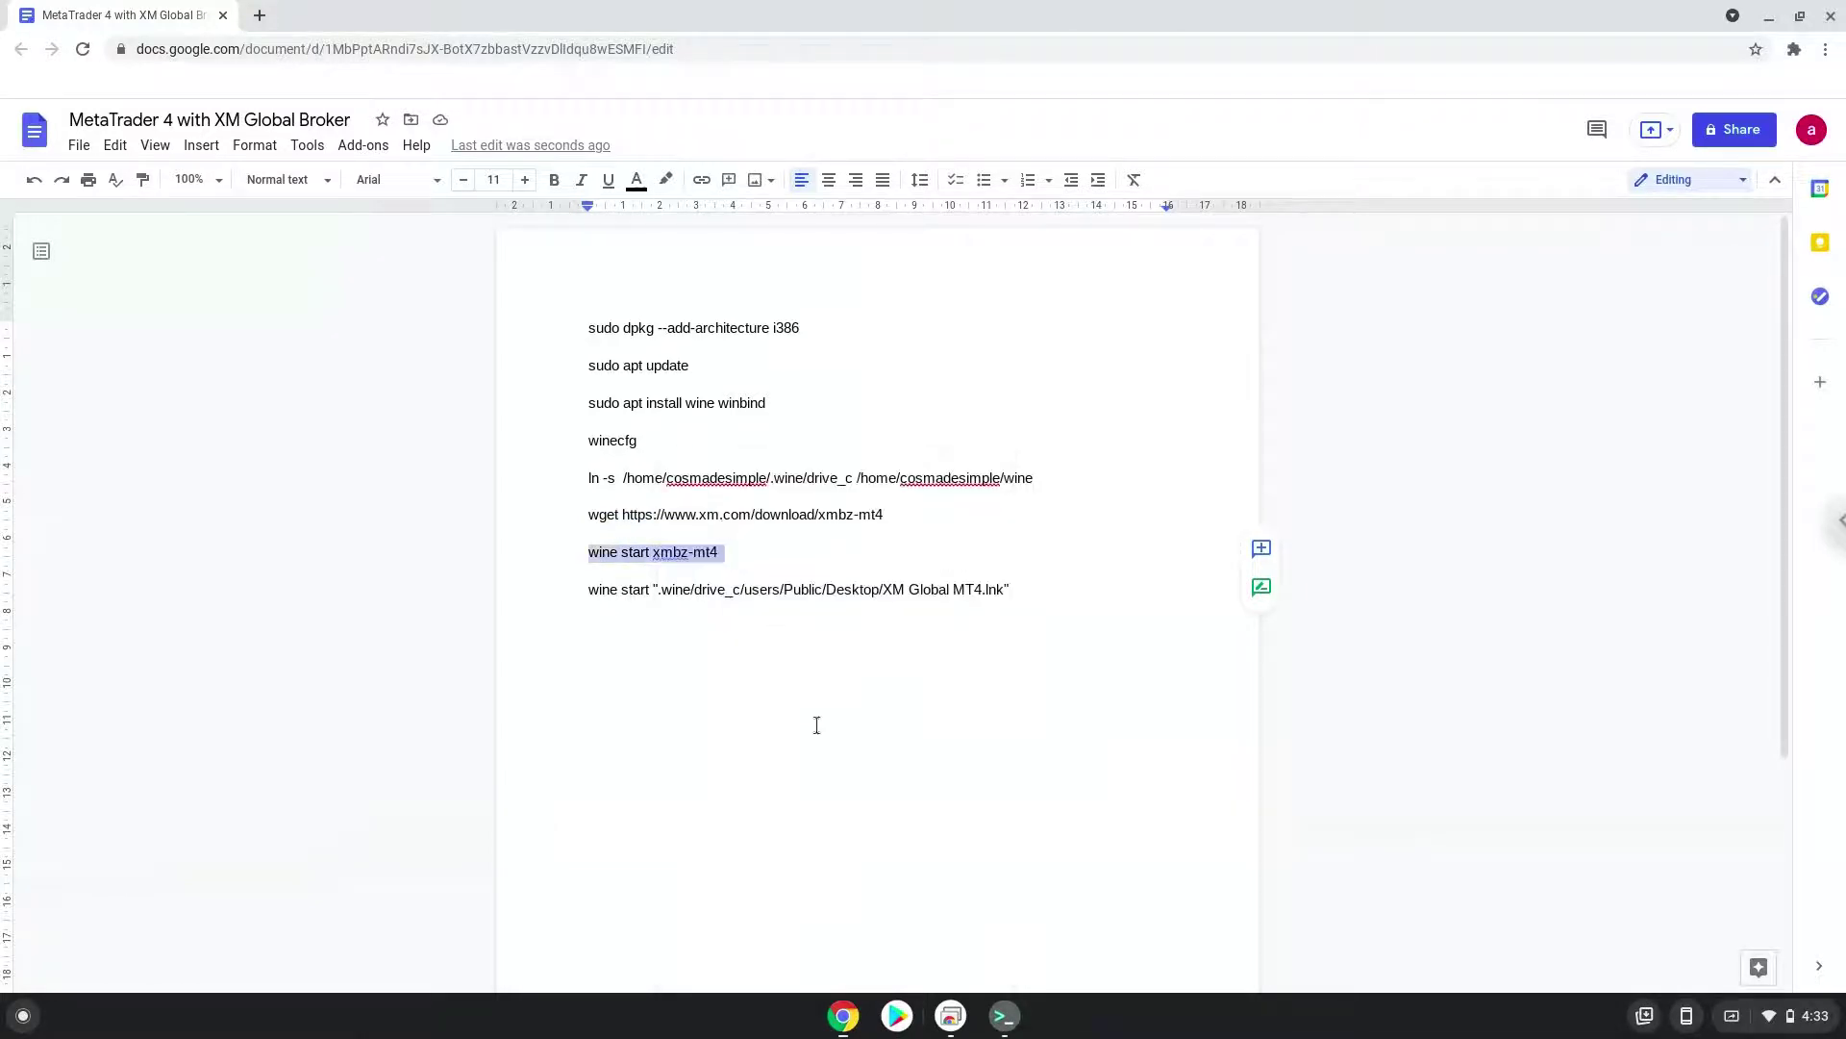
click(1004, 1015)
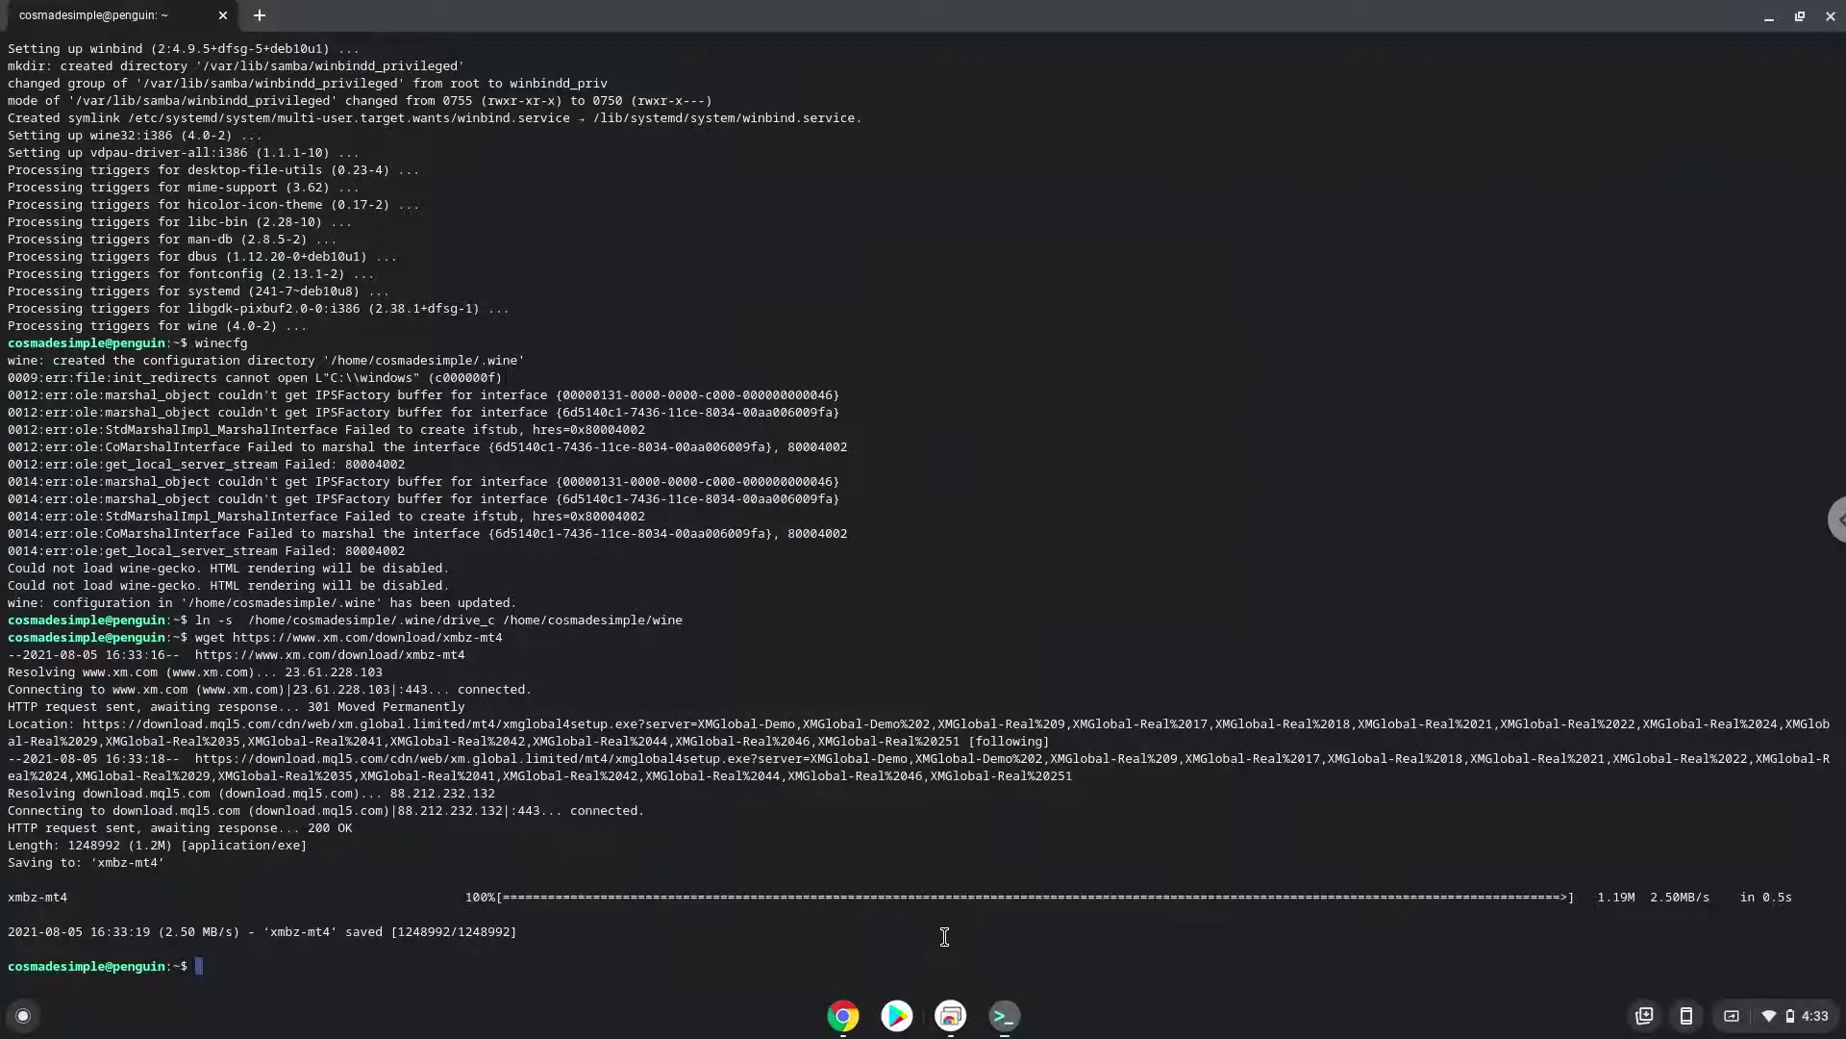
key(ctrl+shift+v)
key(Return)
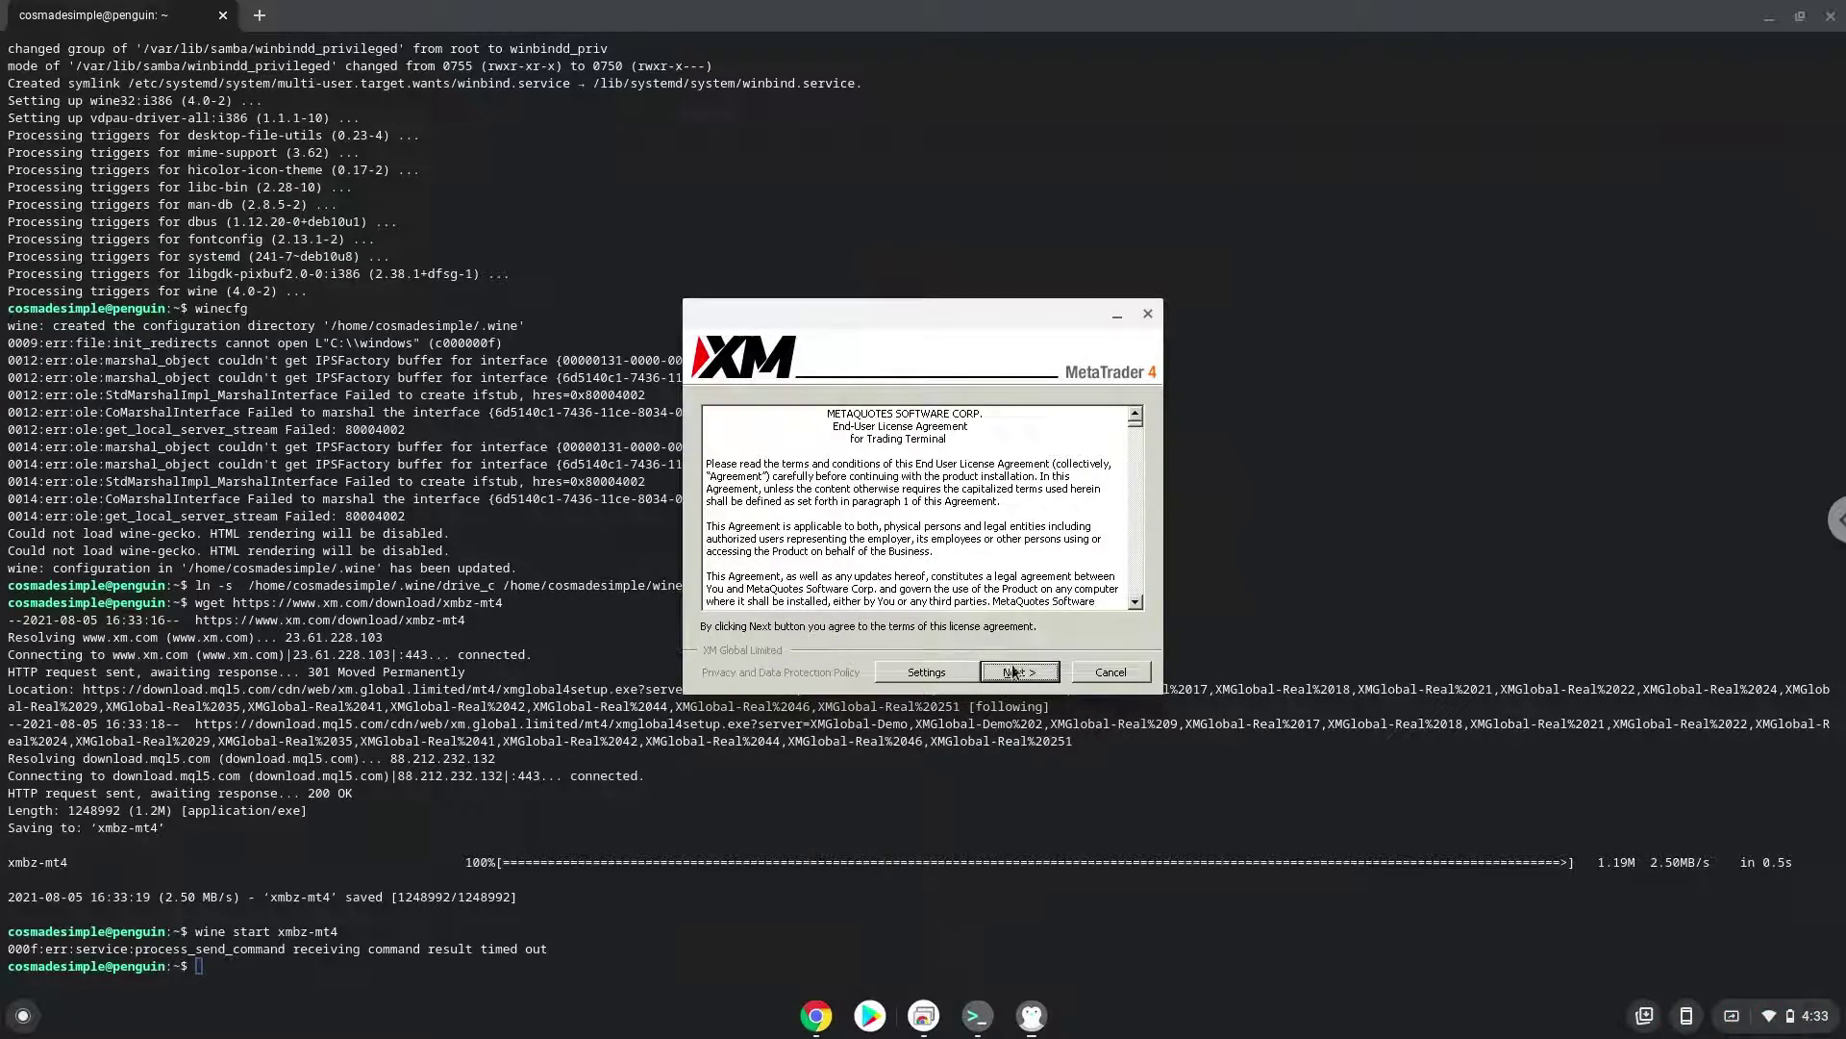
Accept the license agreement in the XM MetaTrader 4 installer, let it install and finish the setup
click(1012, 670)
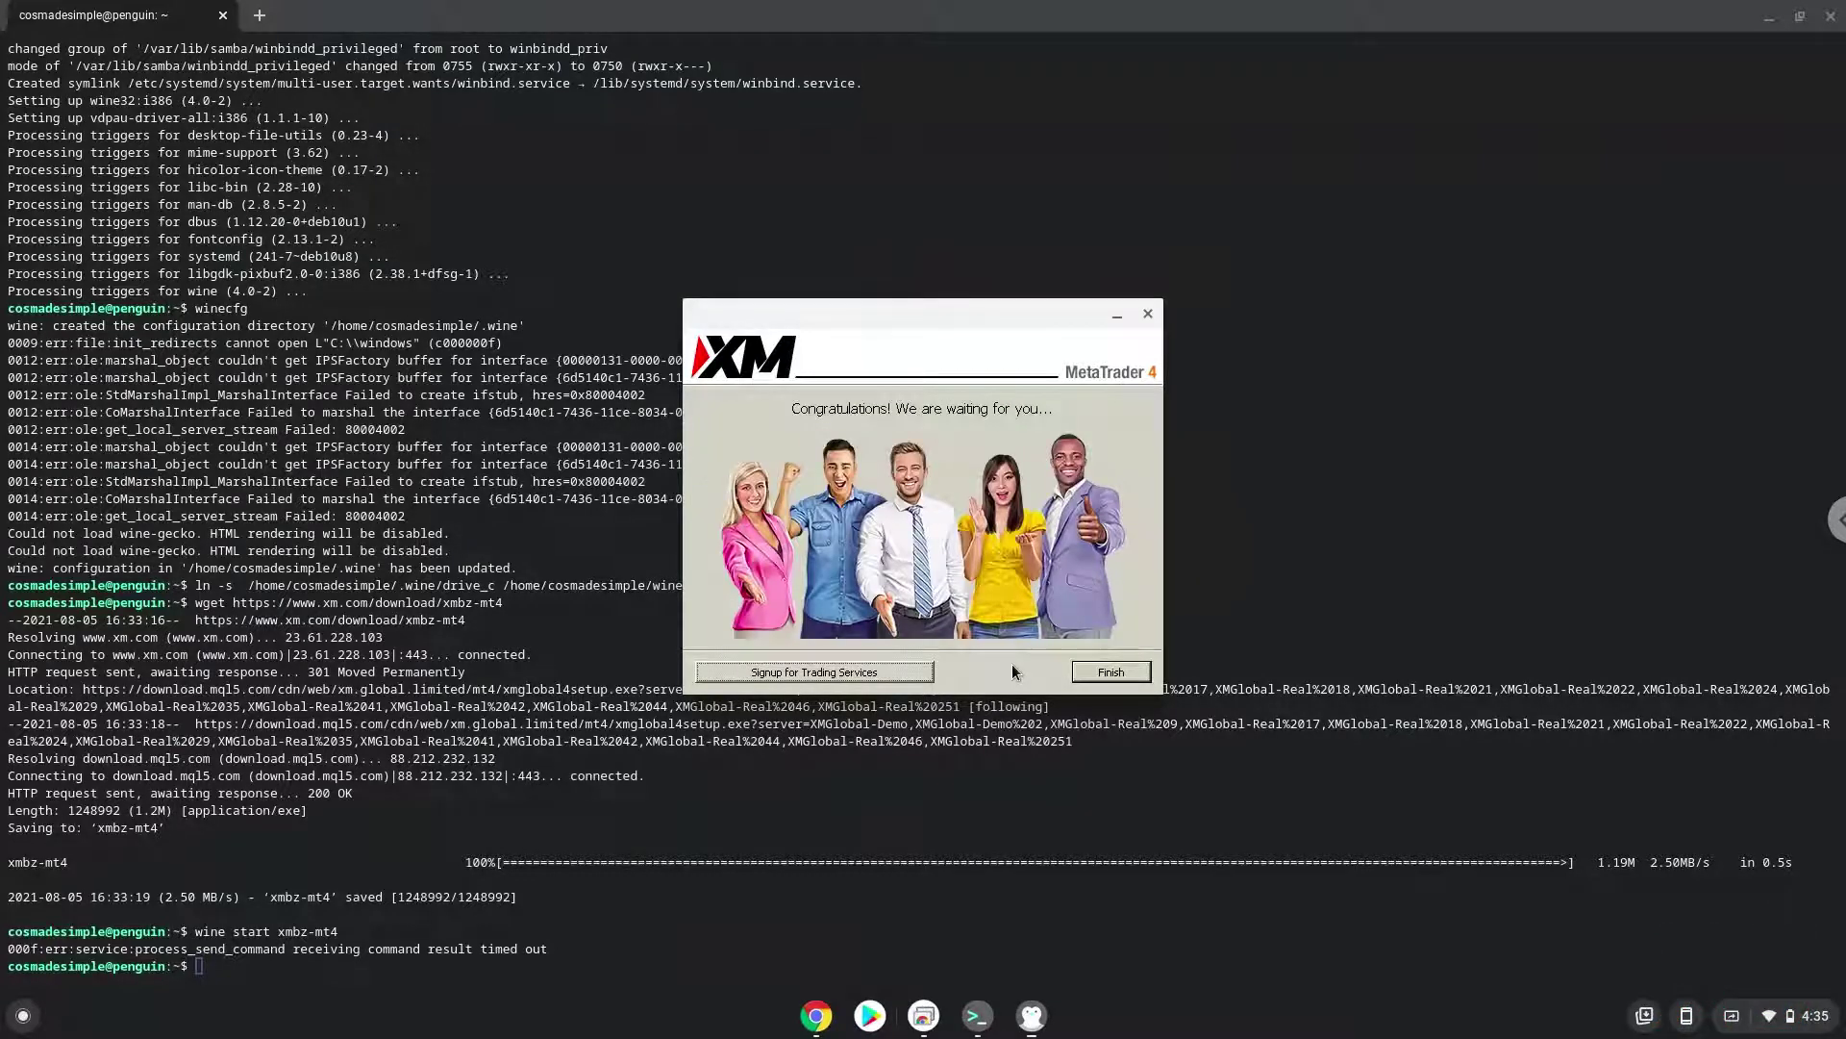
click(1092, 675)
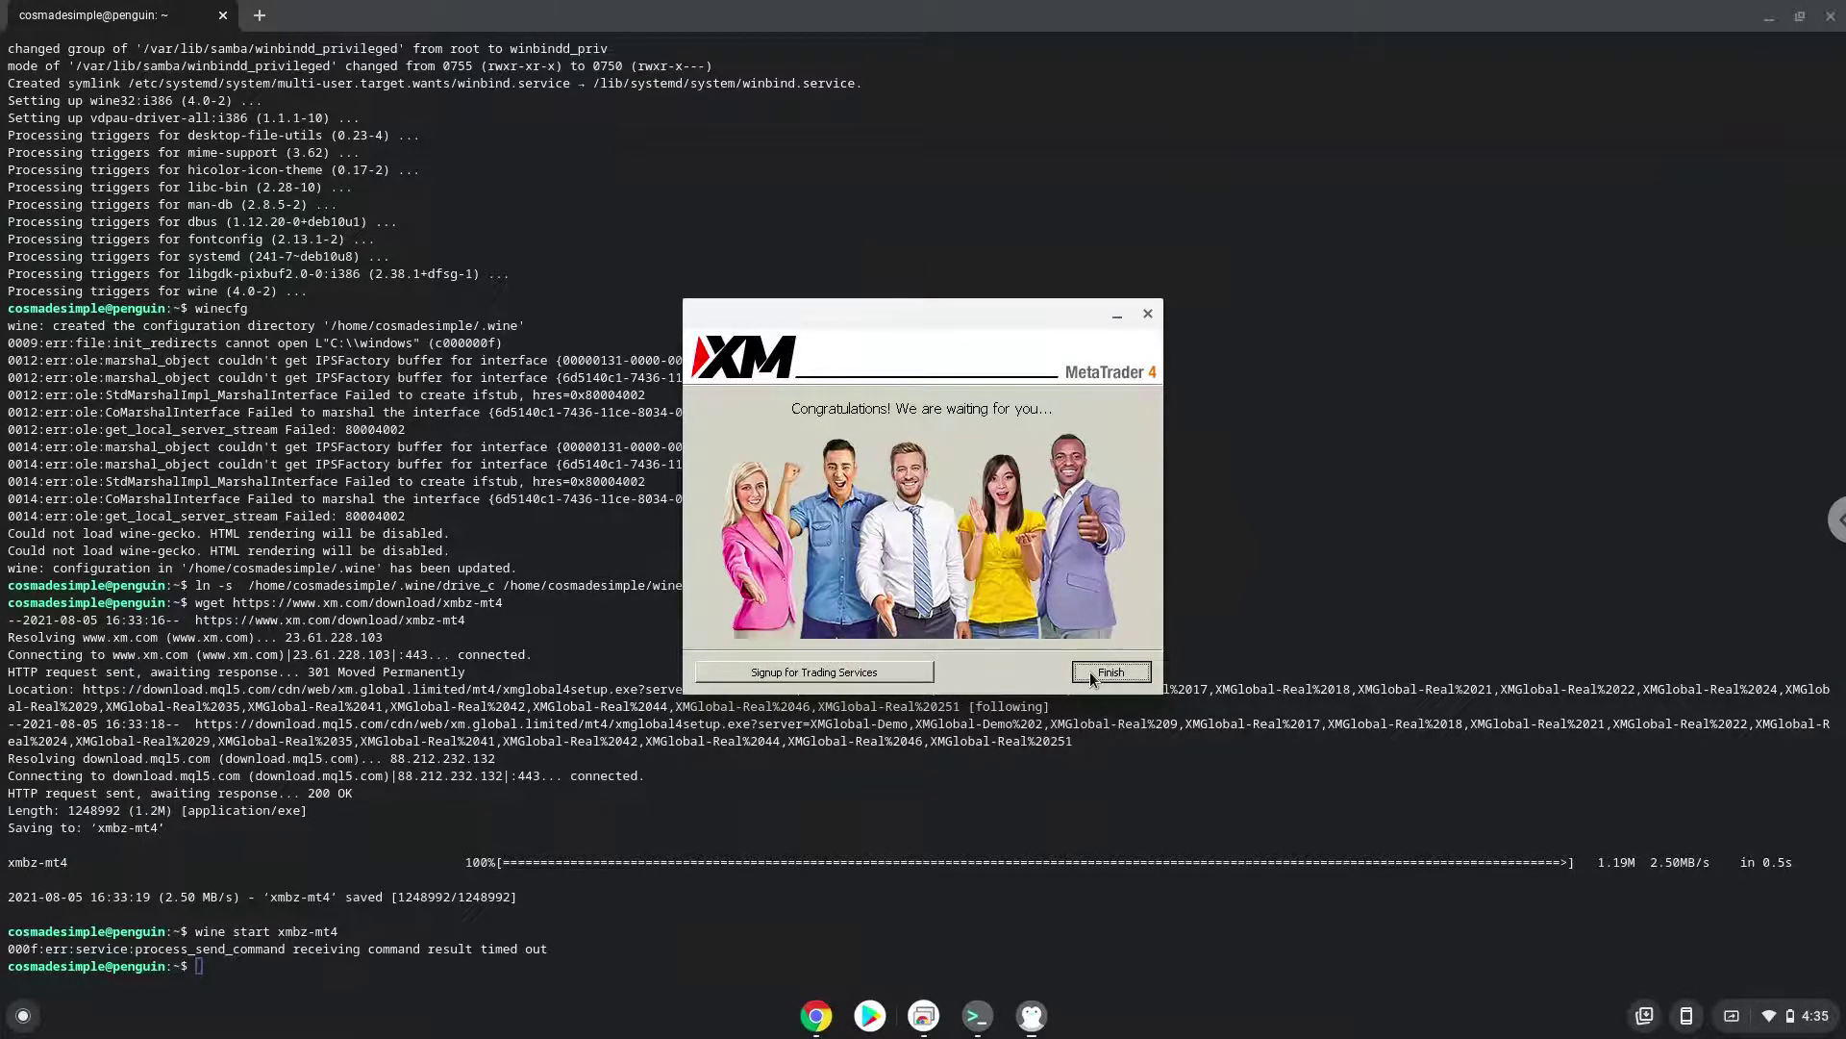
click(1111, 672)
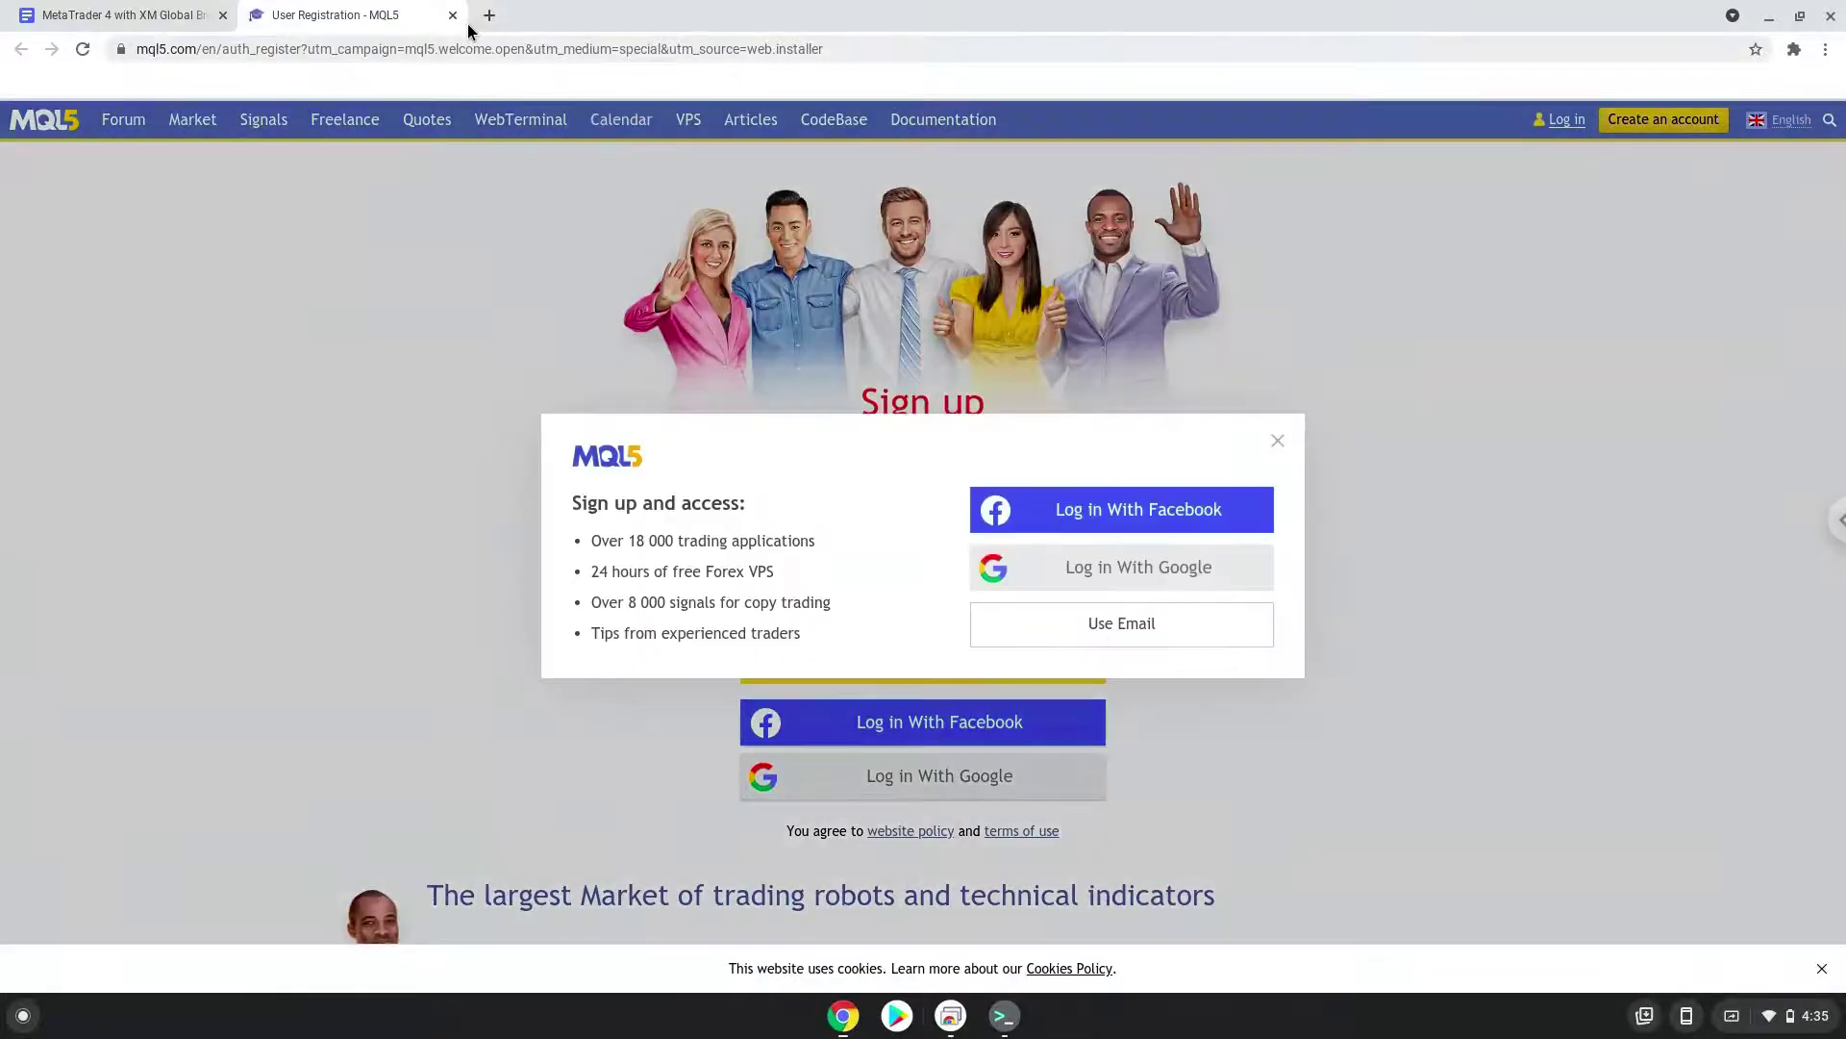
Close the MQL5 registration page in Chrome and quit the running Terminal session, confirming to leave the app
click(452, 16)
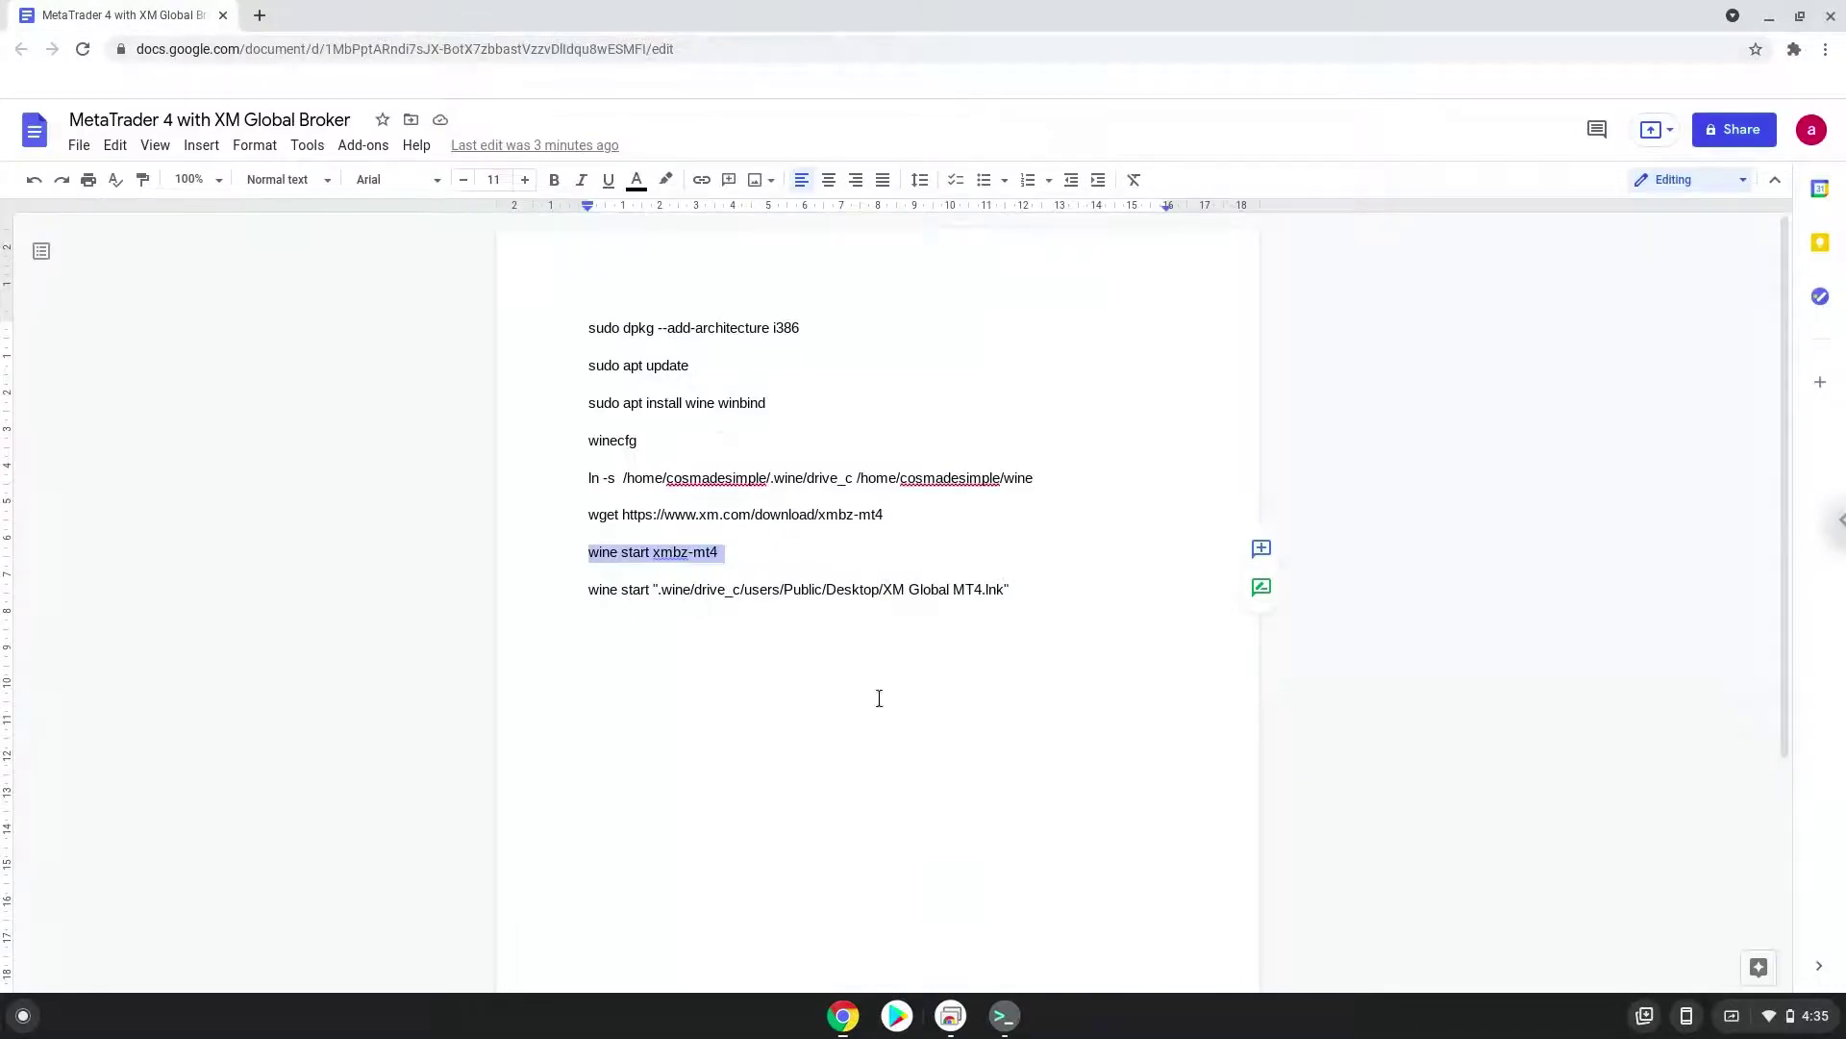
click(1013, 1023)
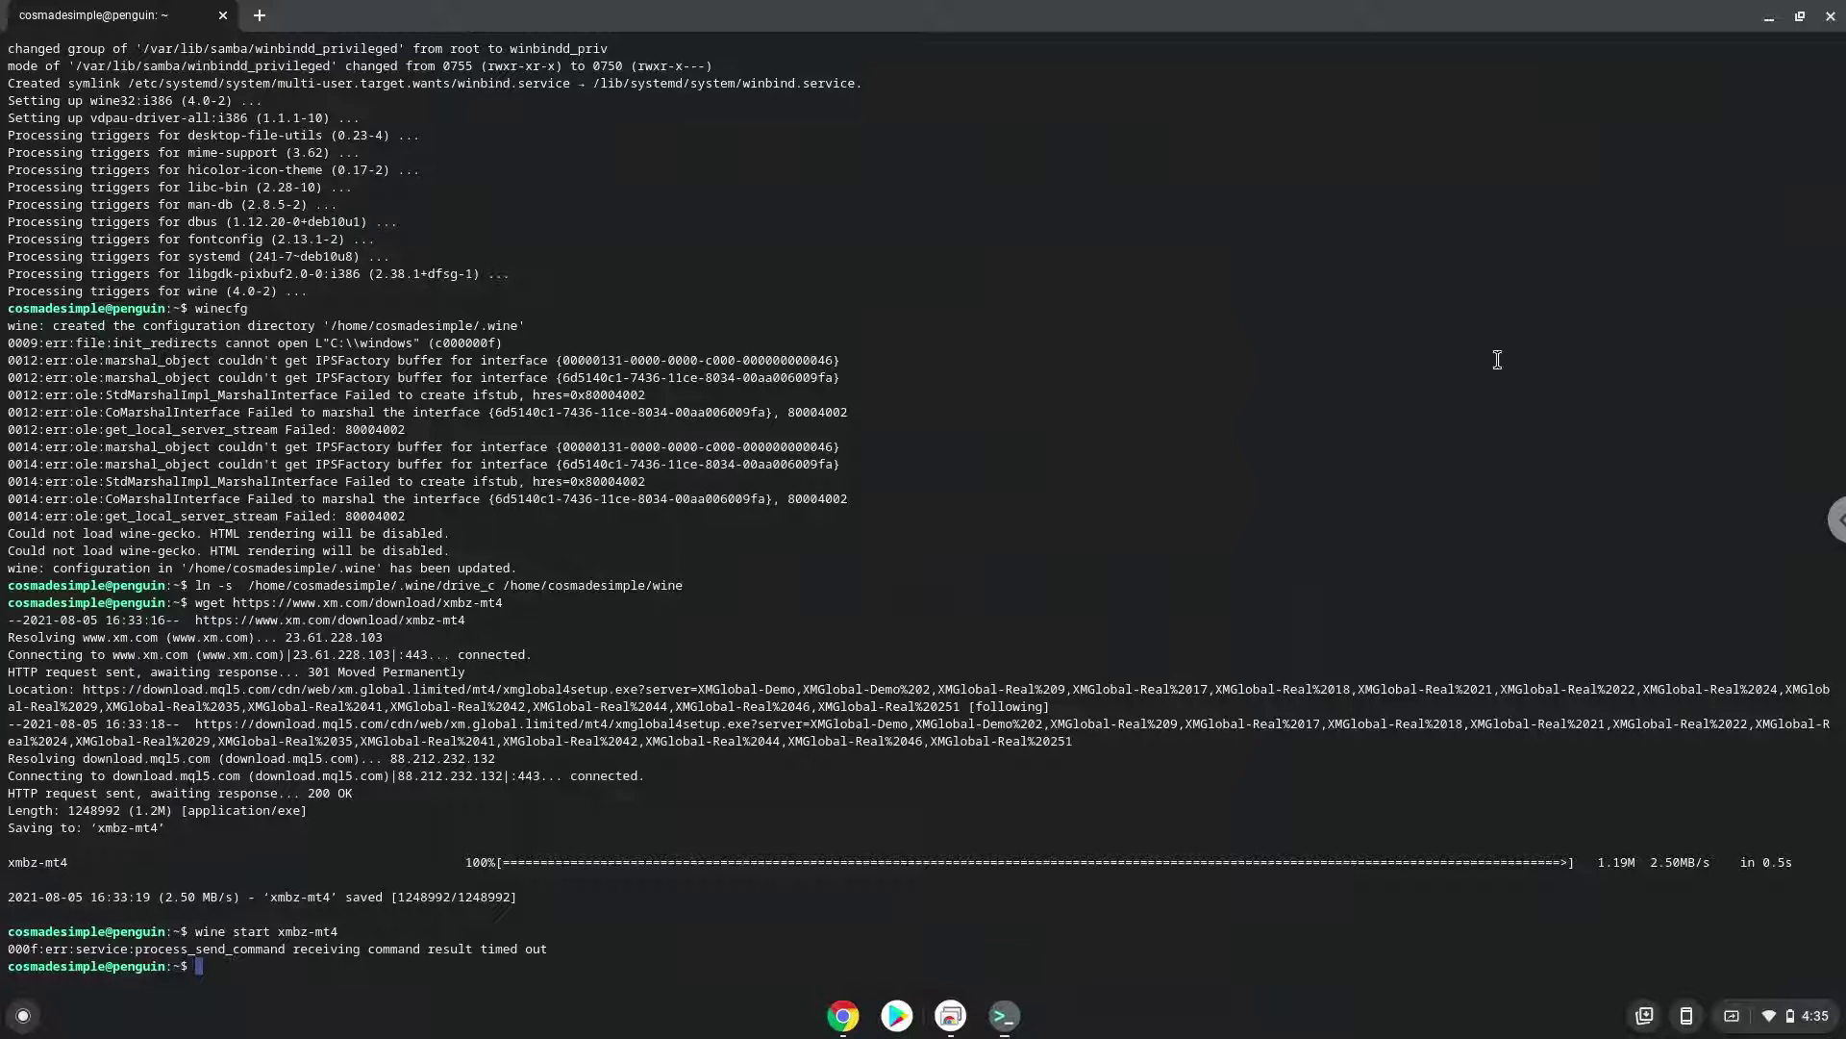
click(1831, 21)
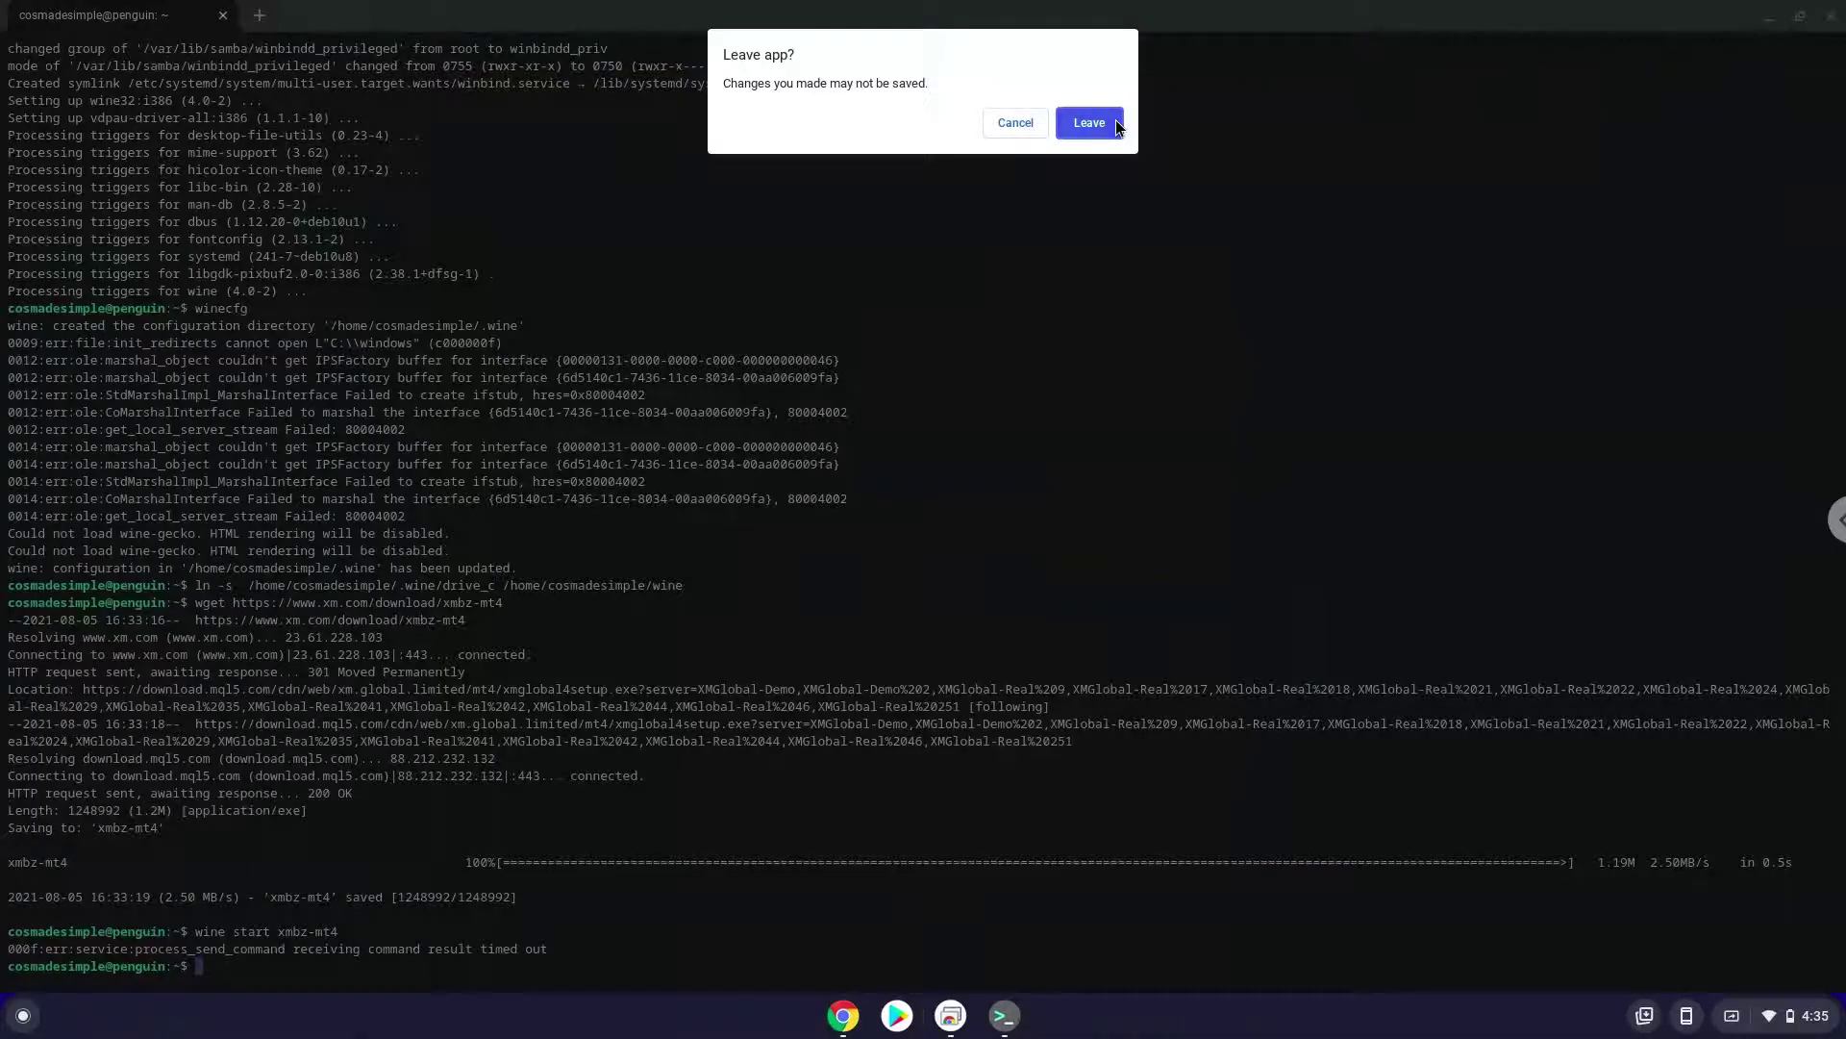
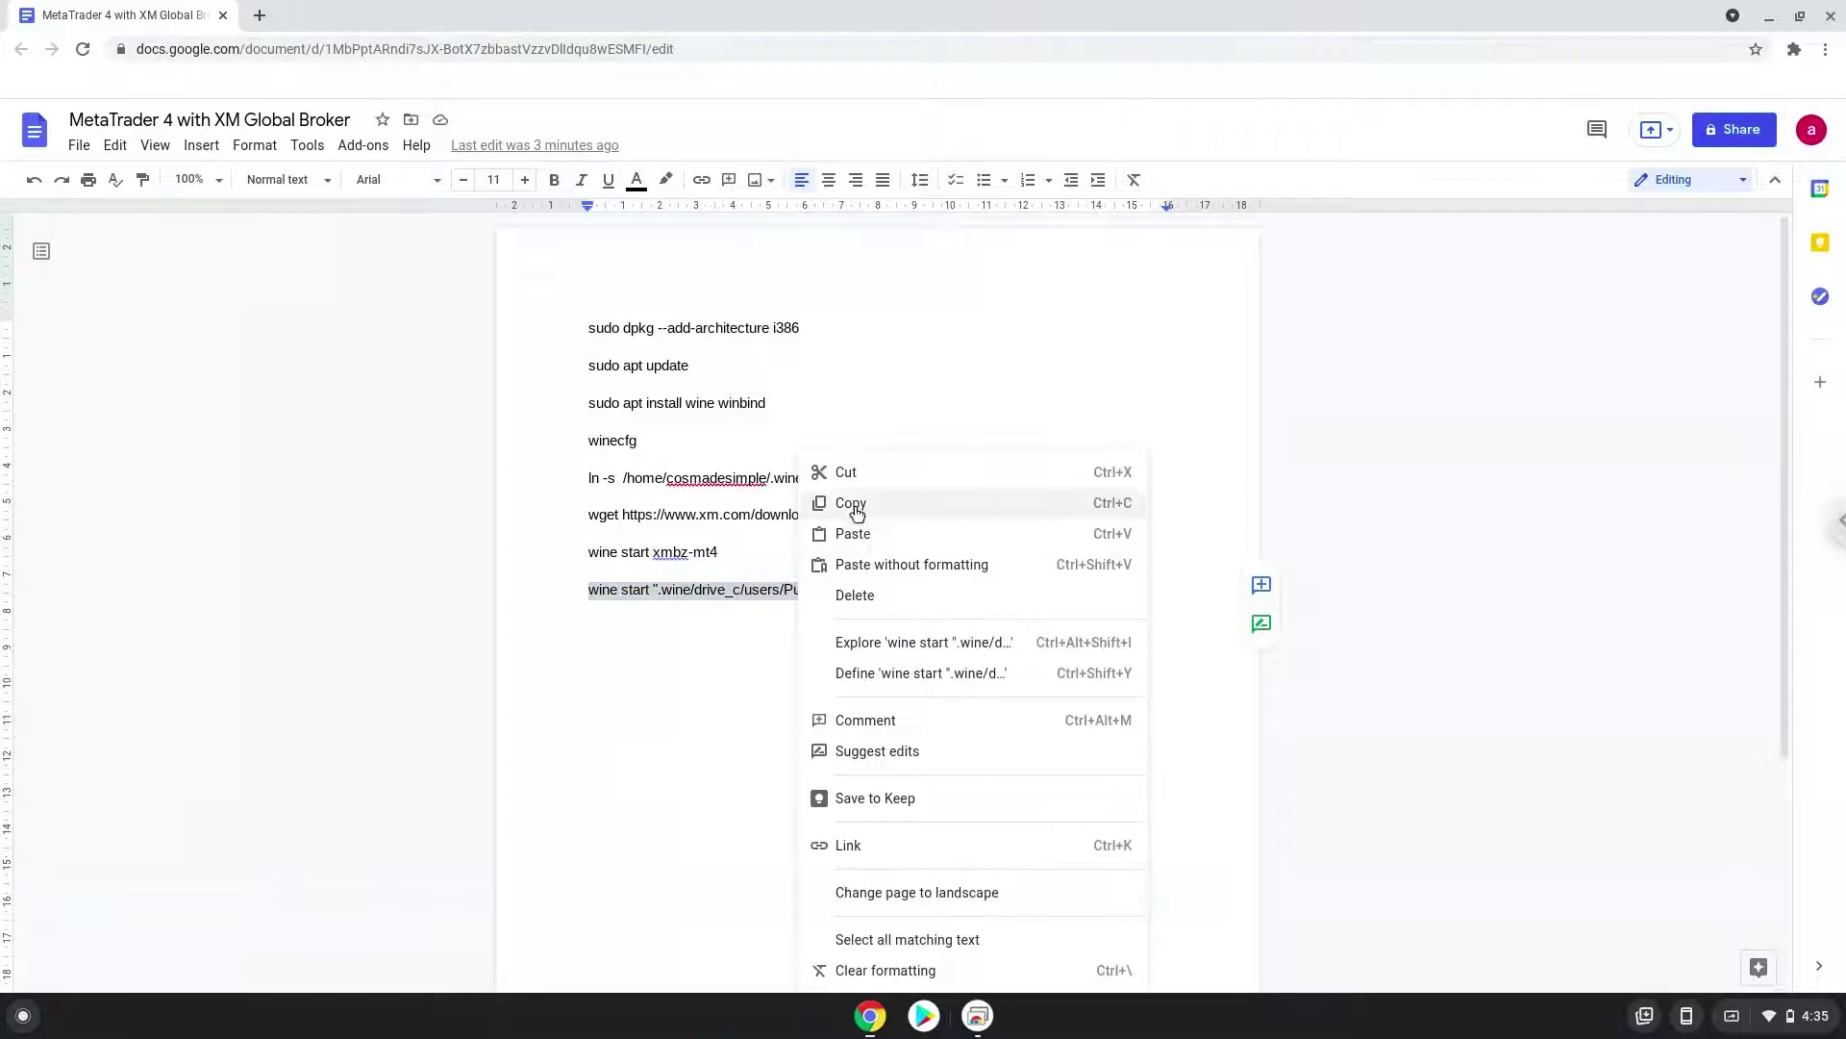
Copy 'wine start ".wine/drive_c/users/Public/Desktop/XM Global MT4.lnk"' from the document and run it in a new Terminal window to launch MetaTrader 4
click(850, 503)
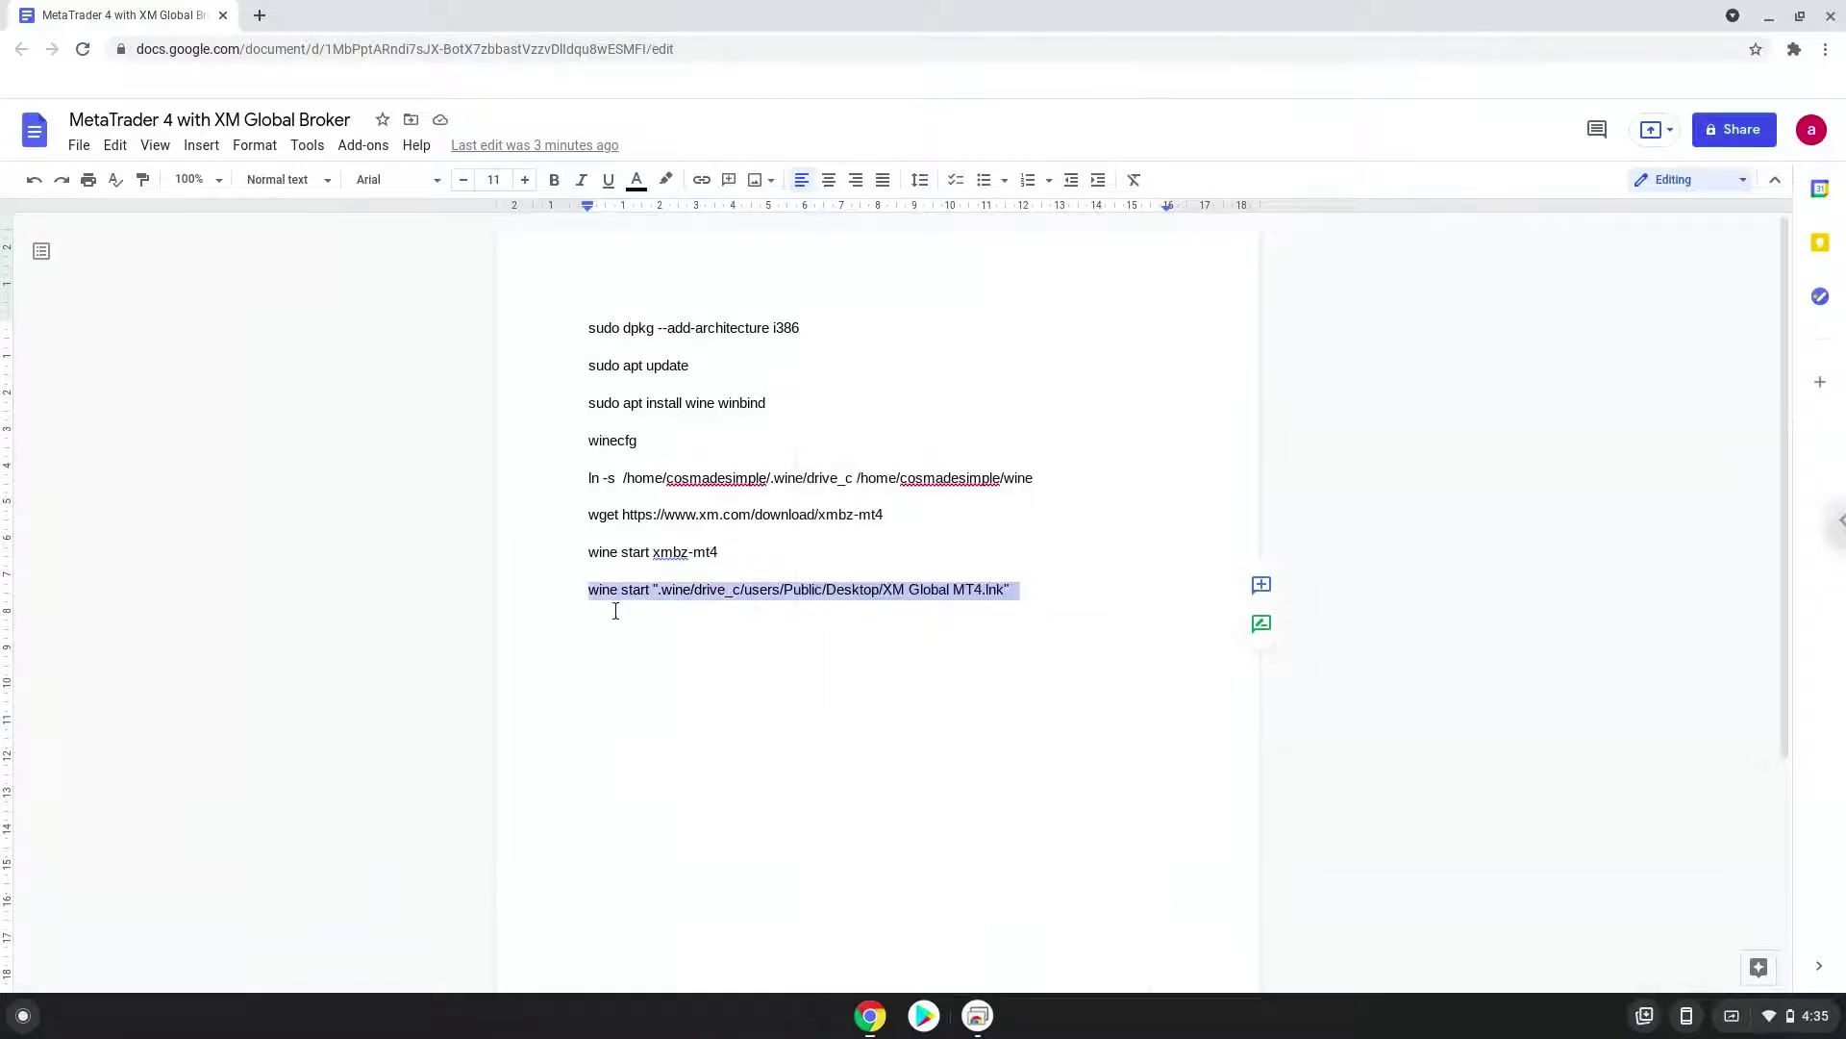
click(23, 1015)
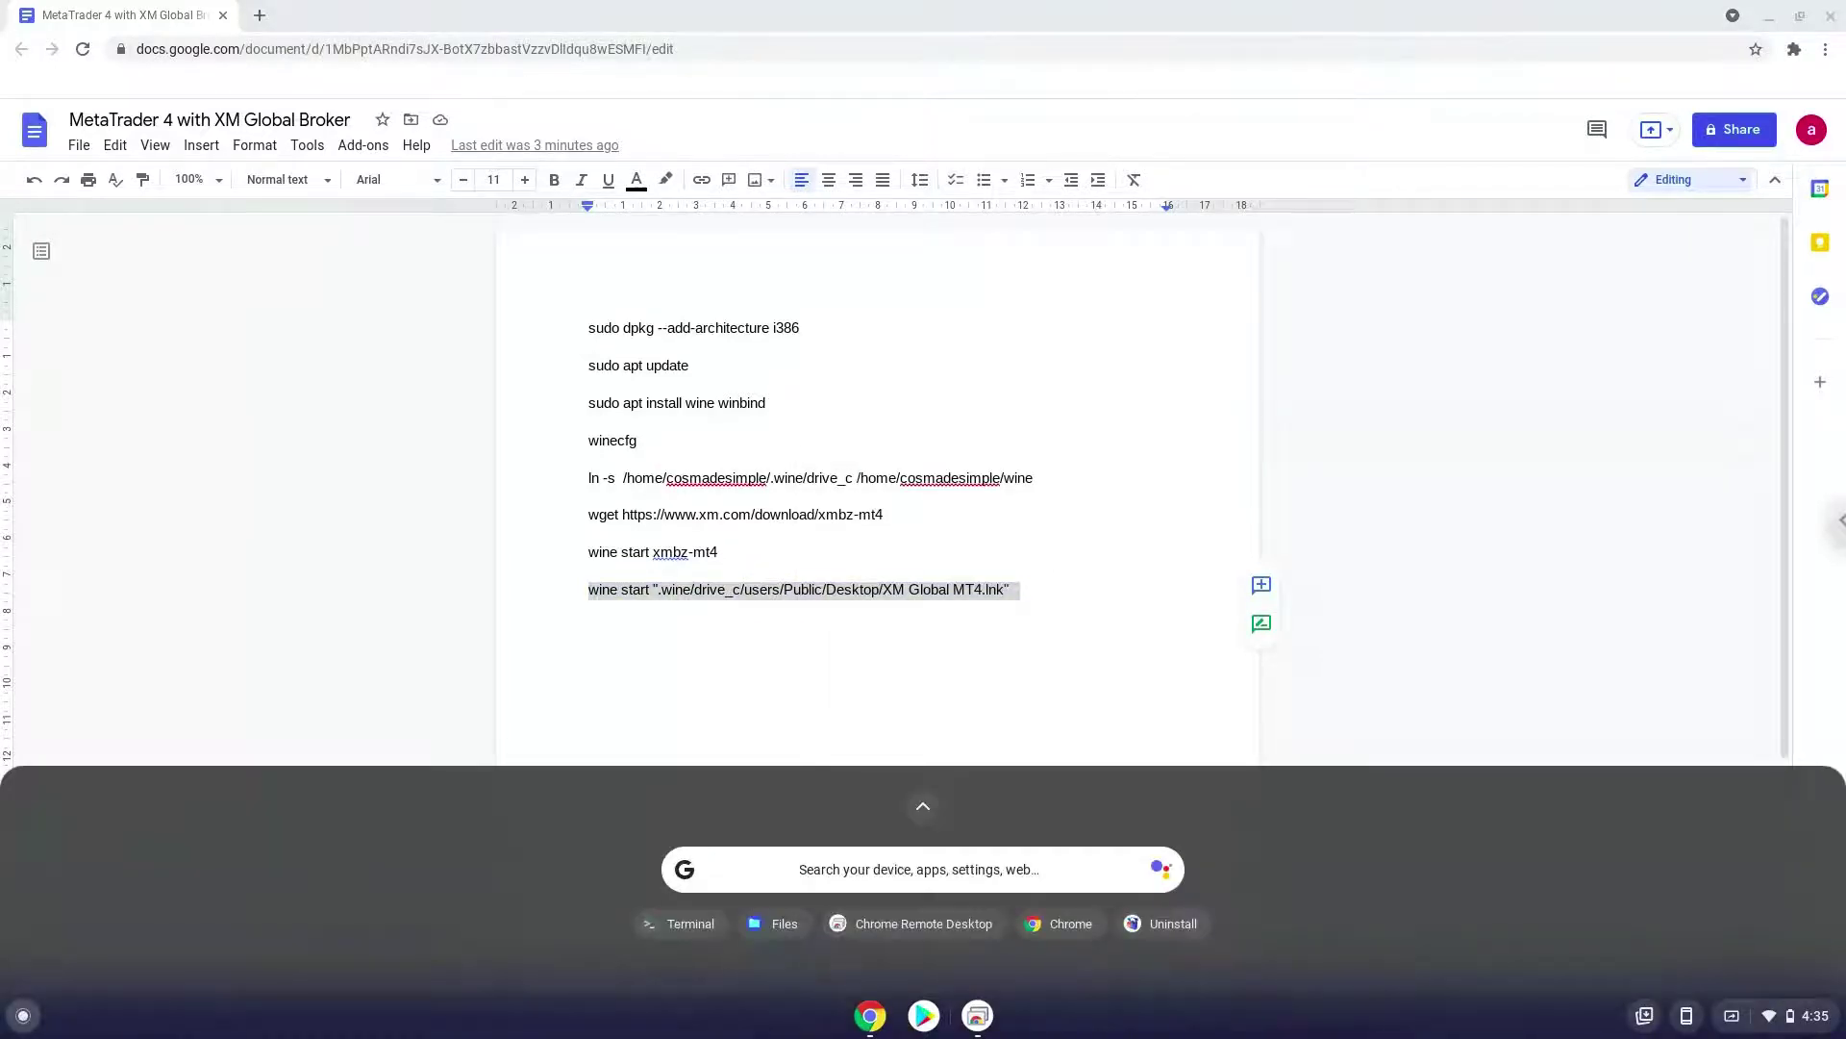
text(ter)
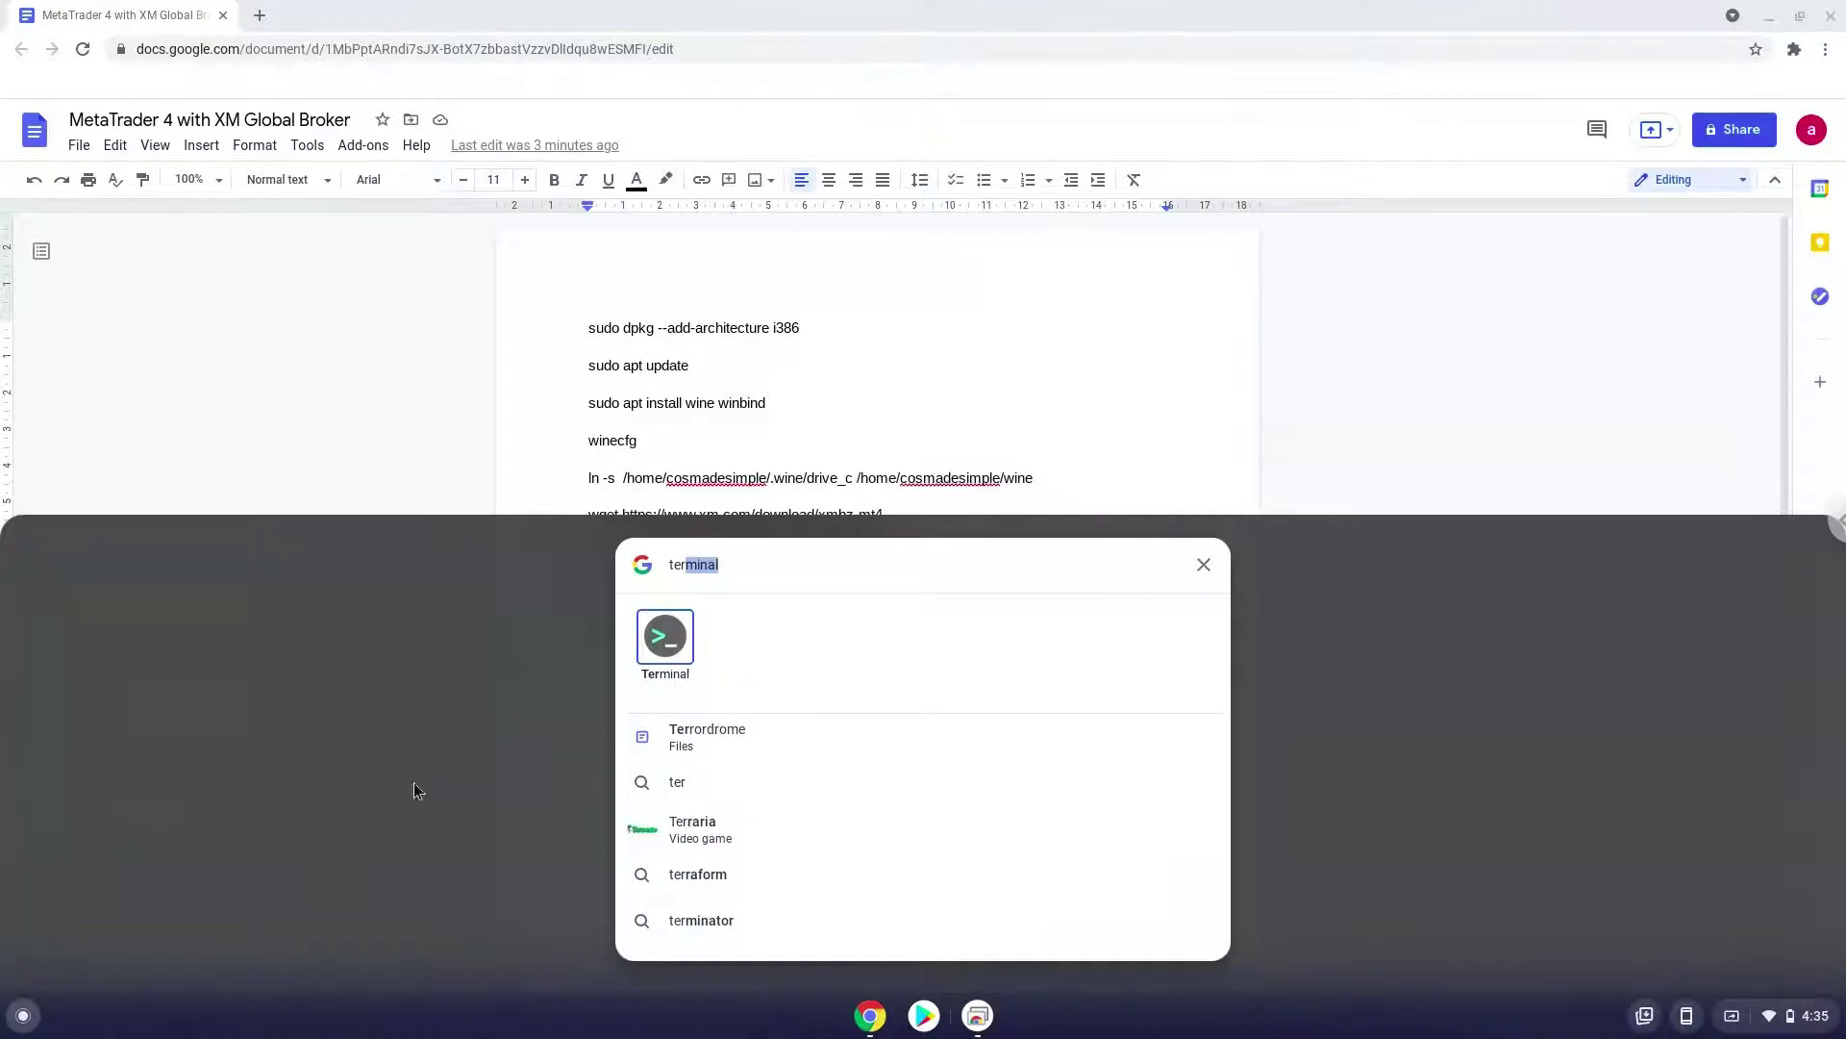
click(665, 636)
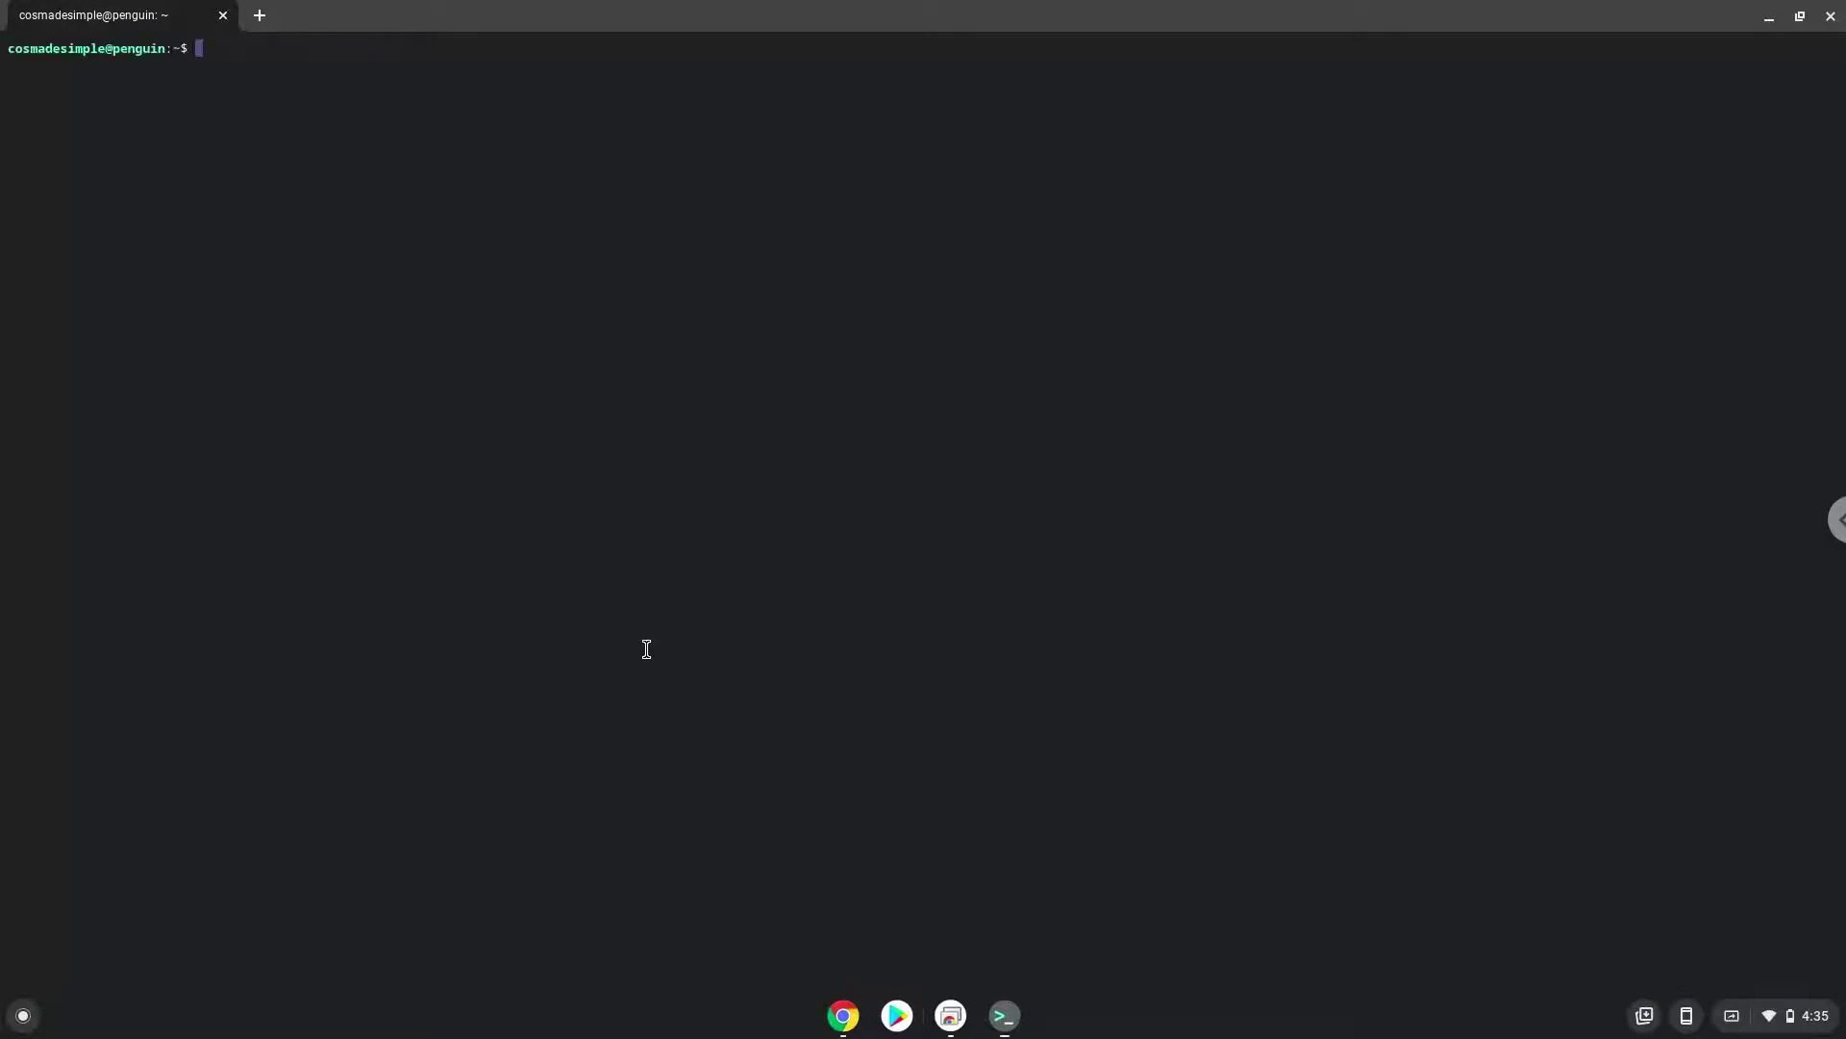
key(ctrl+shift+v)
key(Return)
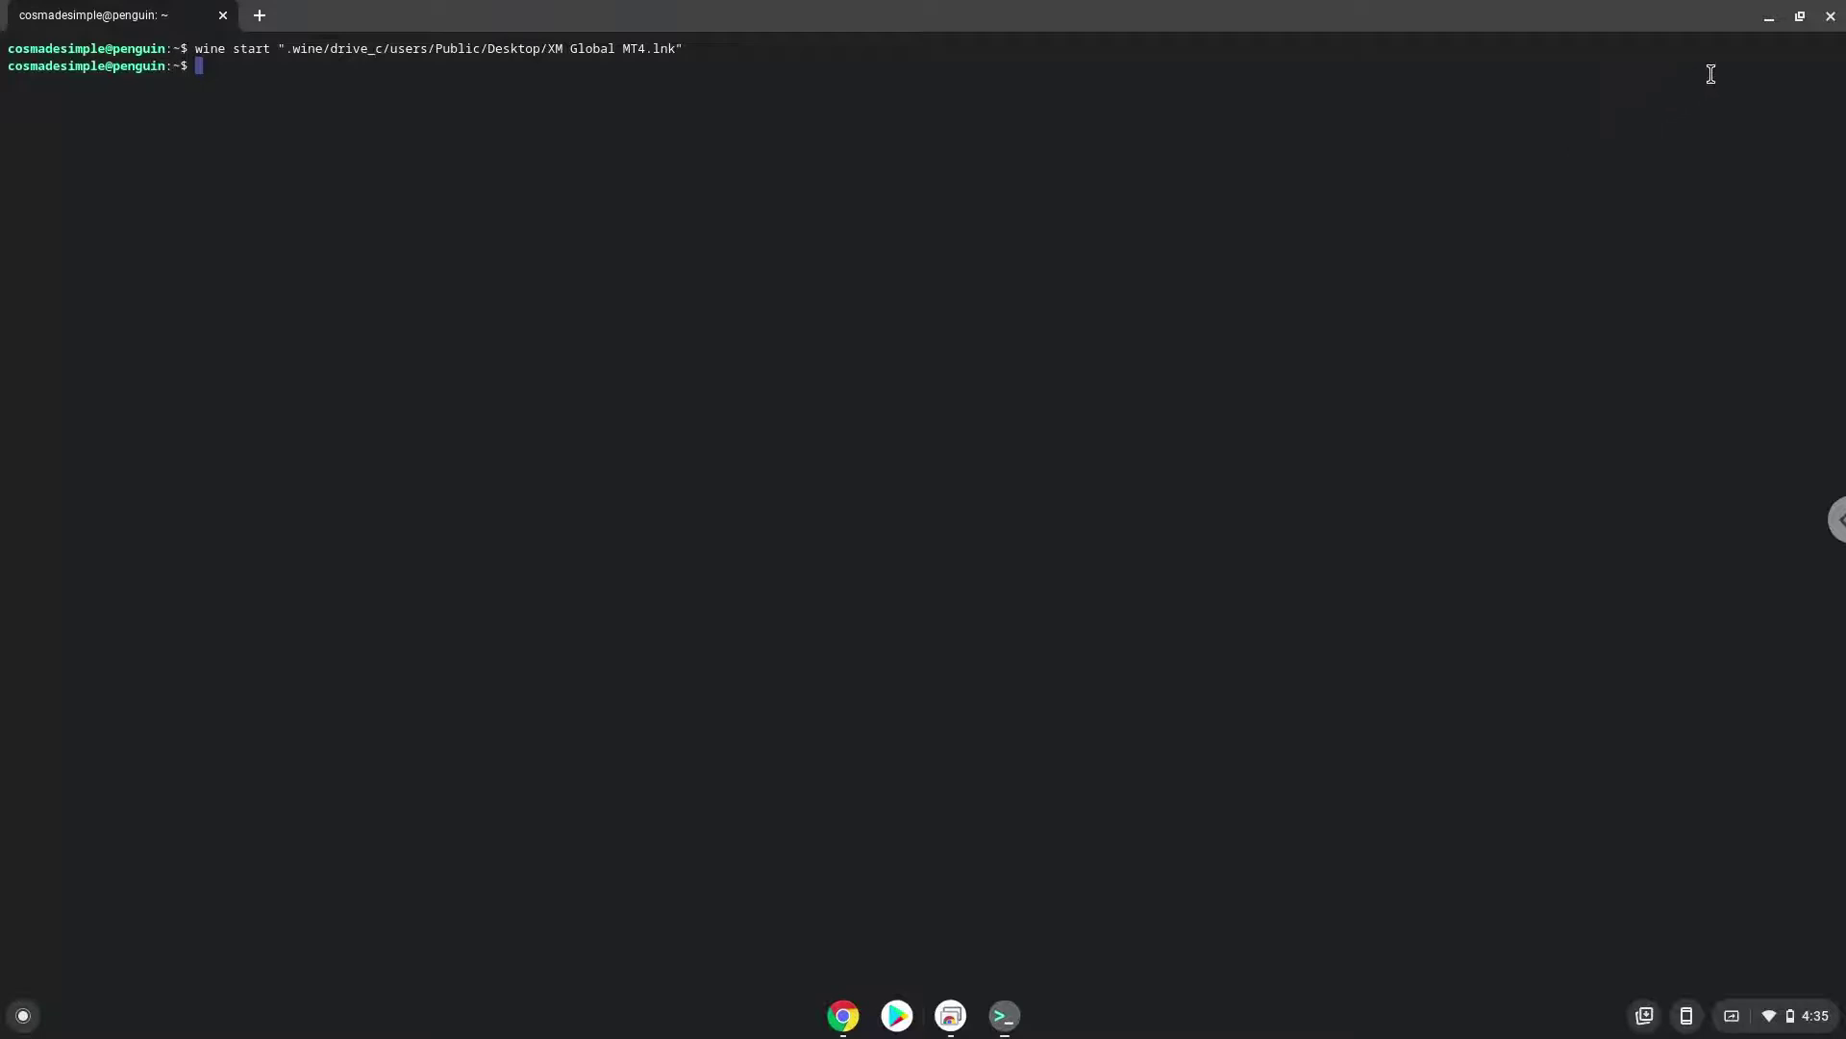
Minimize Terminal, close the Chrome window with the command document, and bring Terminal back up
click(1772, 21)
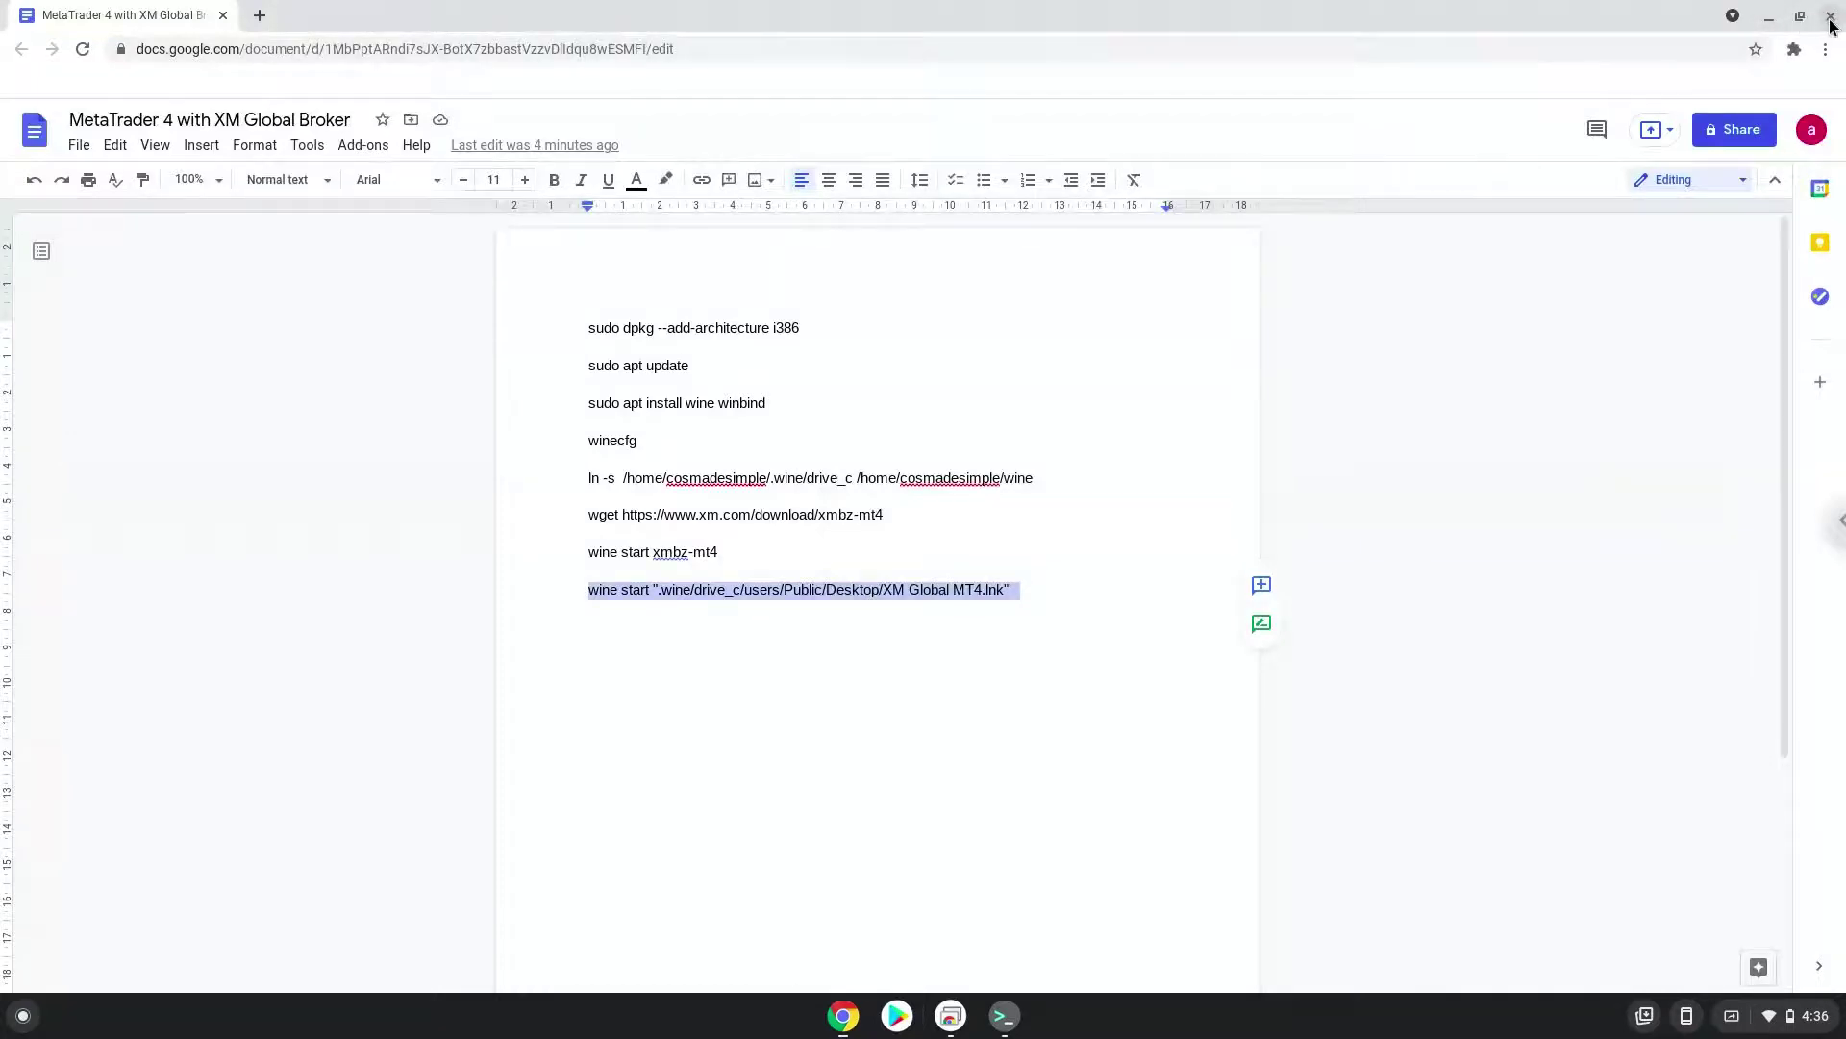
click(1830, 17)
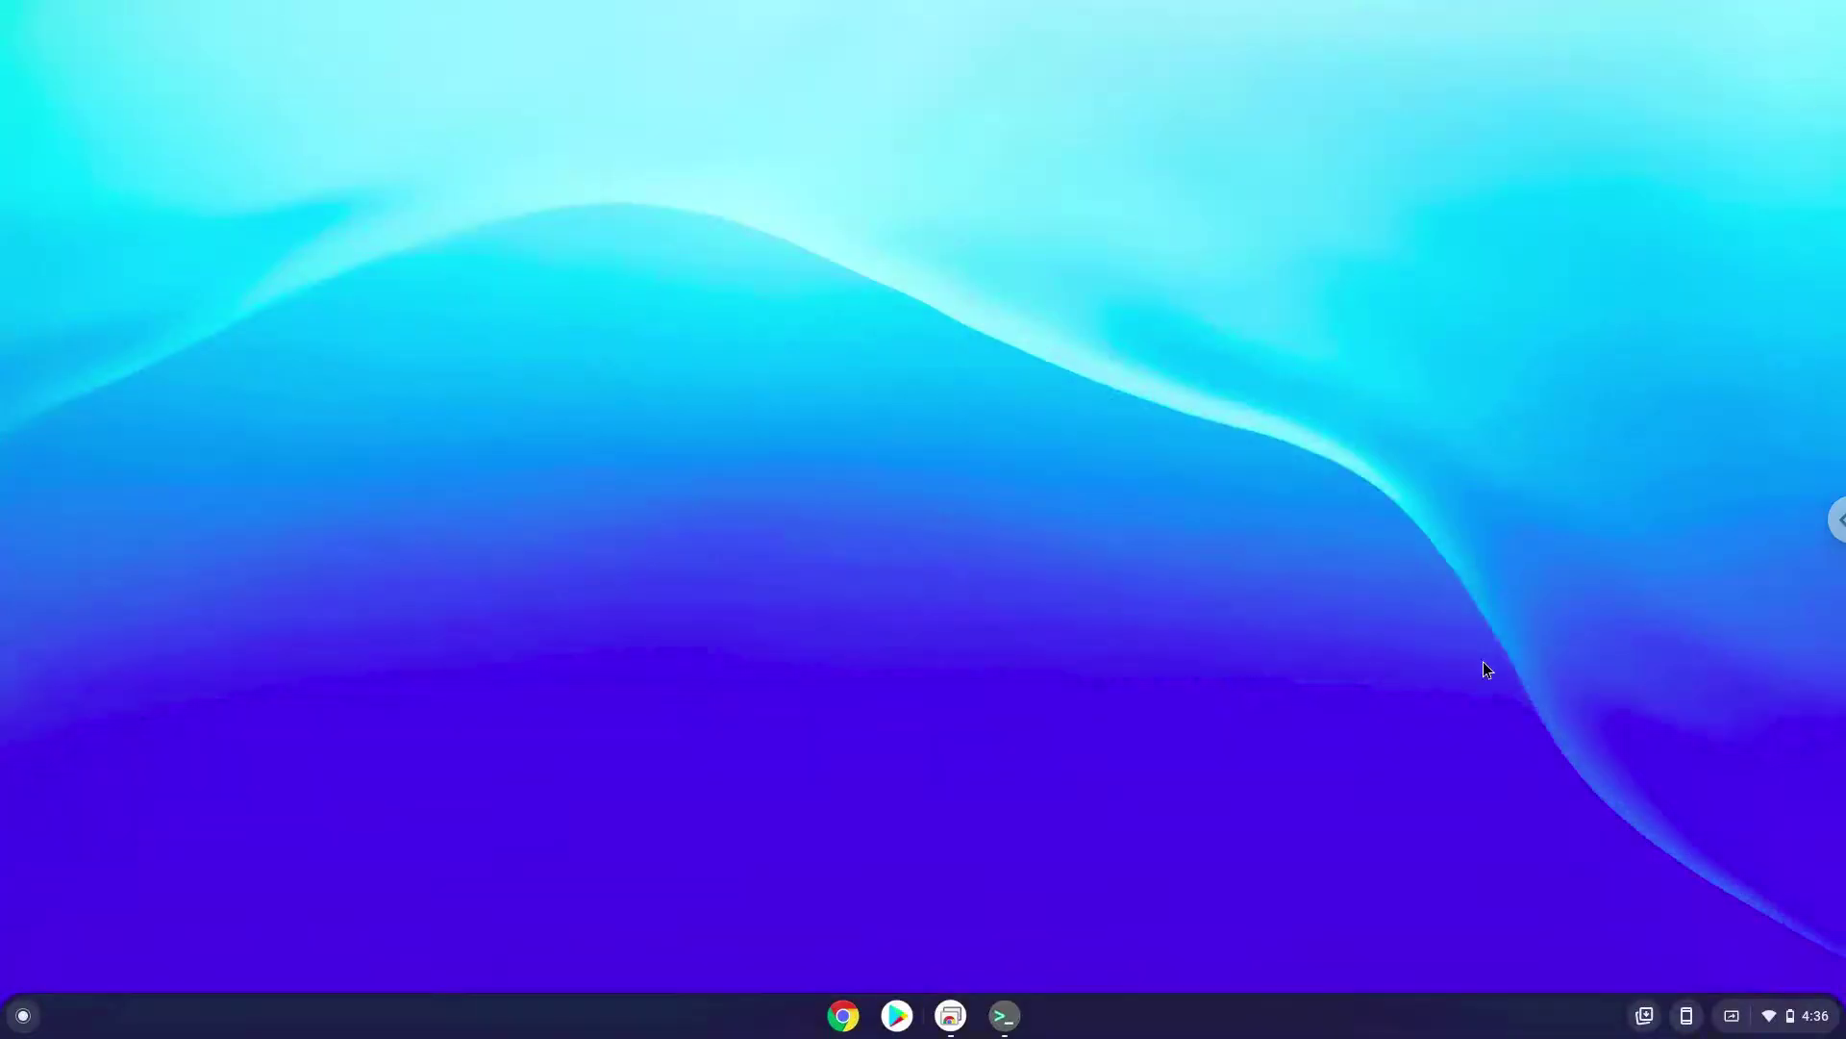
click(1003, 1016)
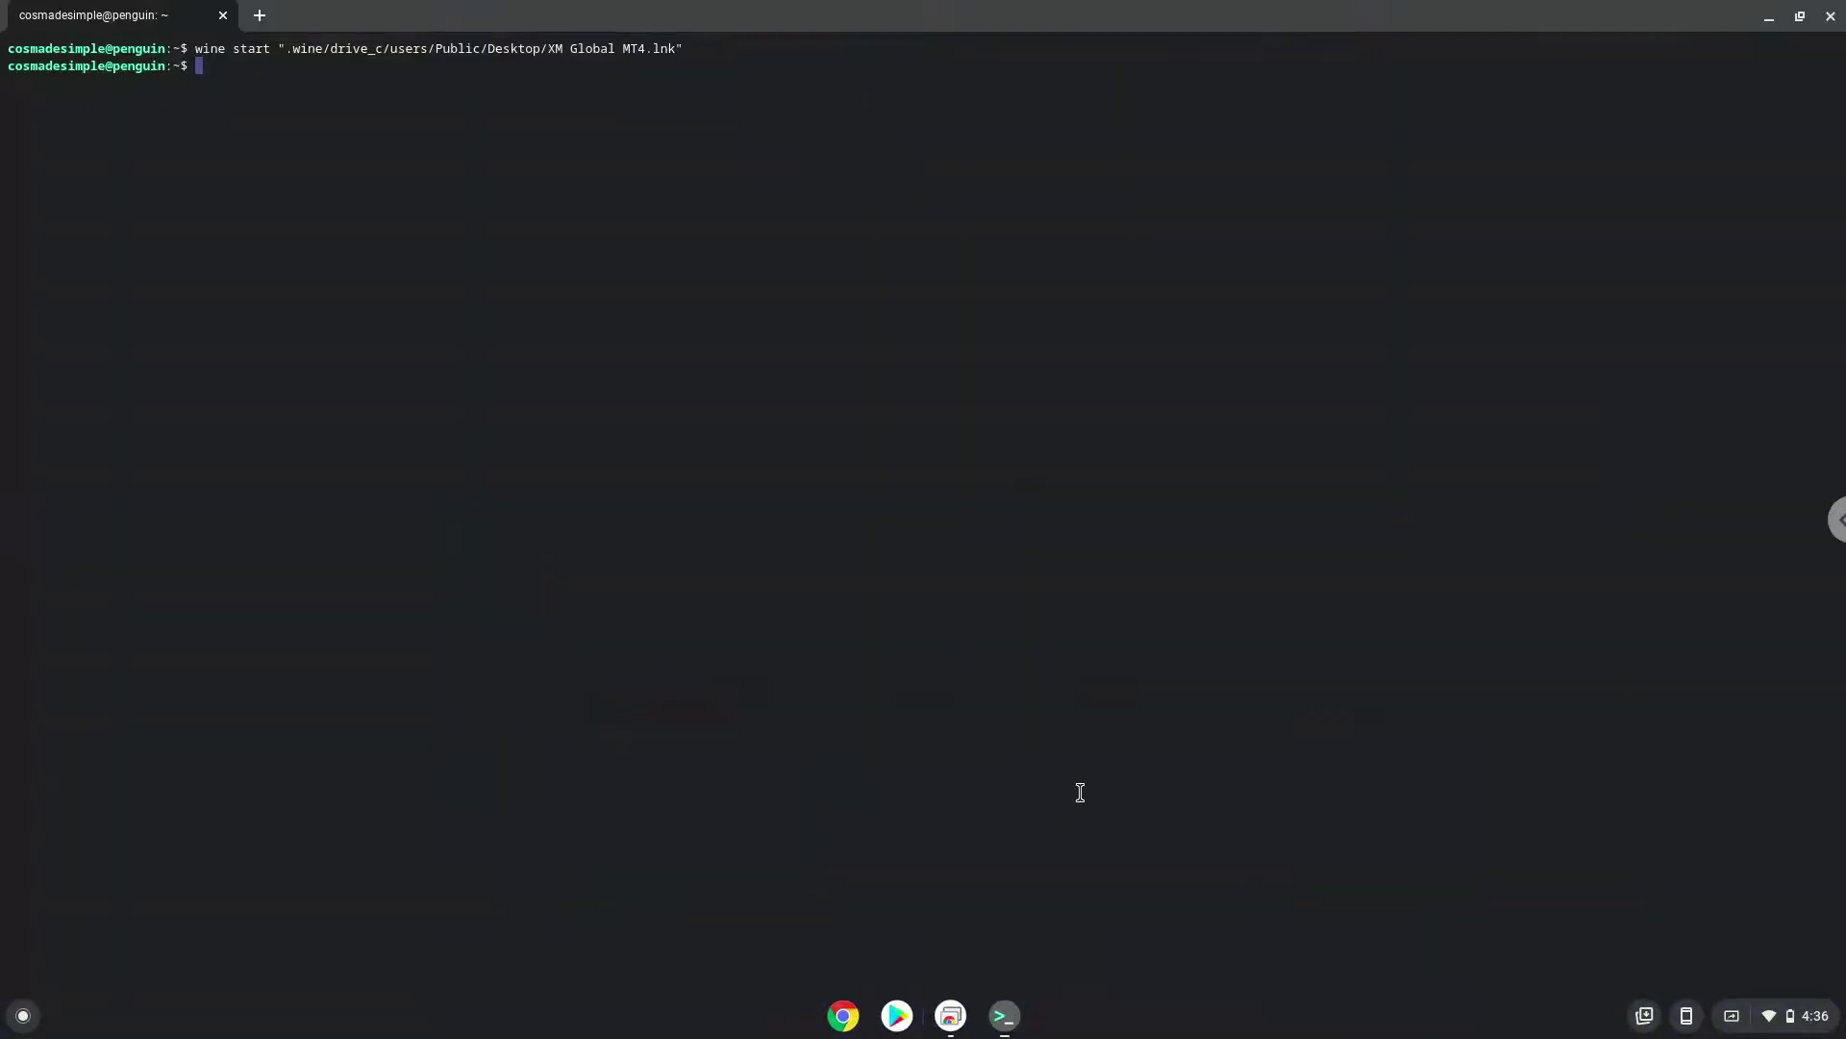